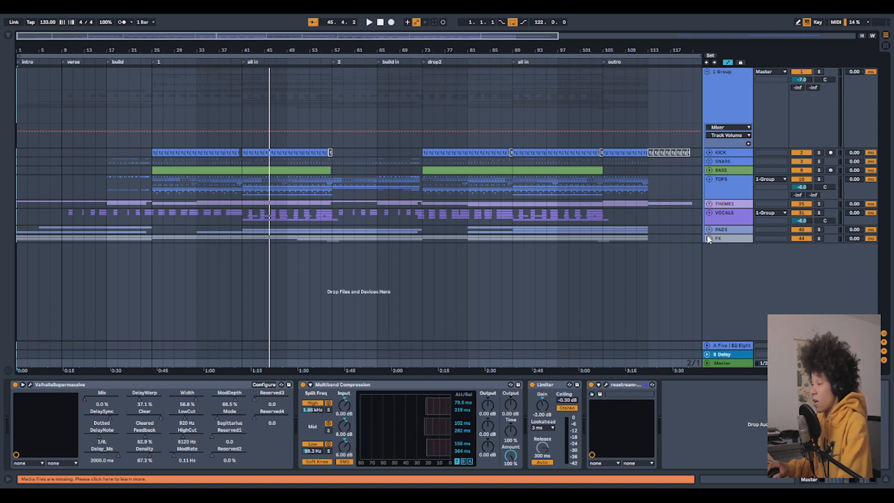
Expand the KICK track, solo it and play the kick pattern from bar 25.
{"action": "left_click", "coordinate": [709, 153]}
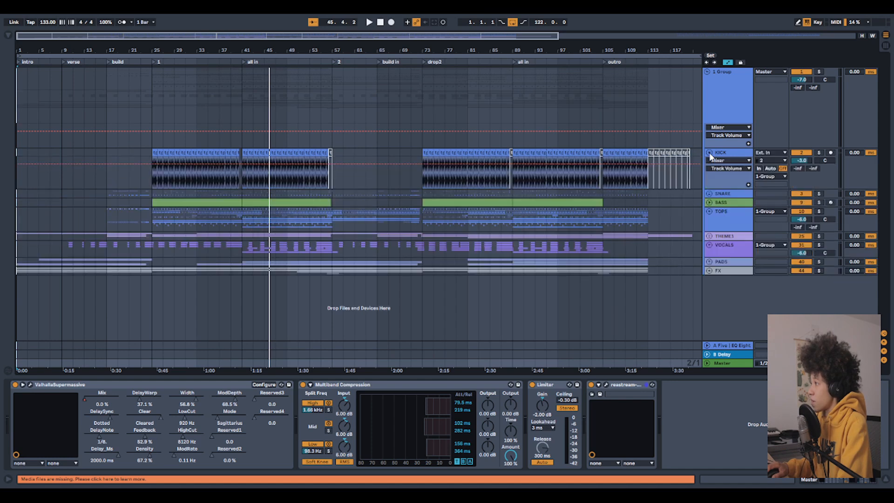
{"action": "scroll", "coordinate": [143, 174], "scroll_direction": "up", "scroll_amount": 10}
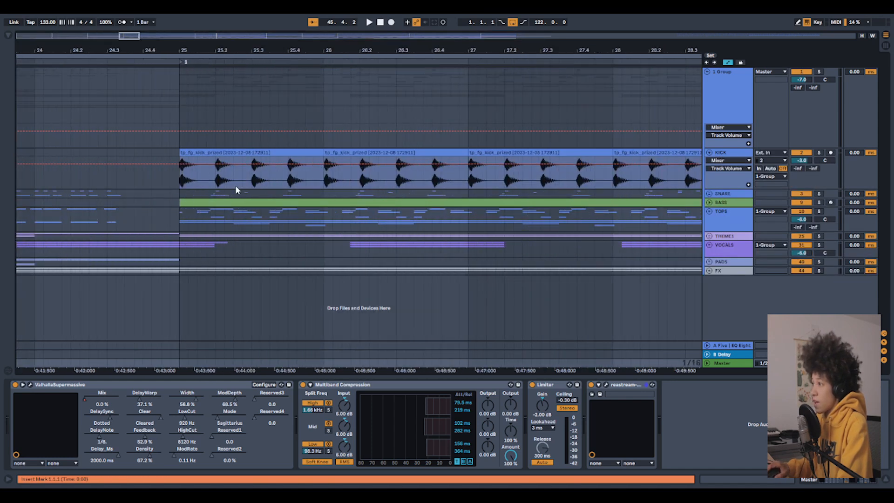
{"action": "left_click", "coordinate": [182, 181]}
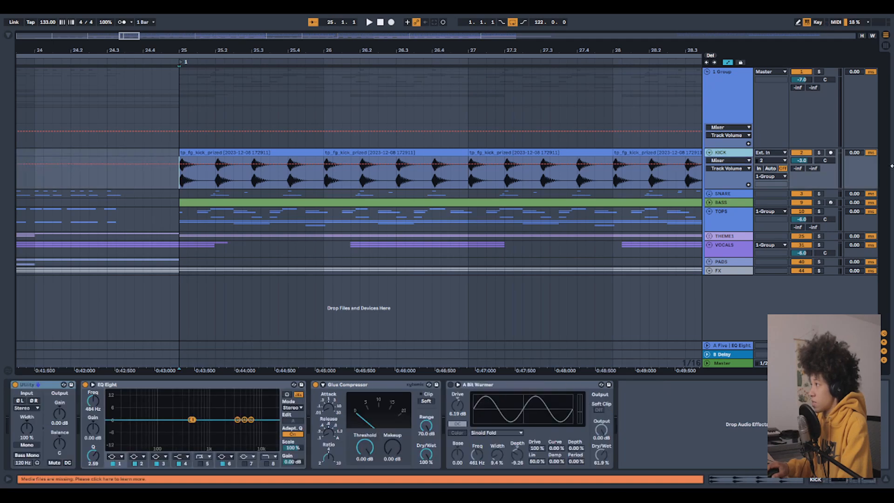
{"action": "left_click", "coordinate": [819, 153]}
{"action": "key", "text": "space"}
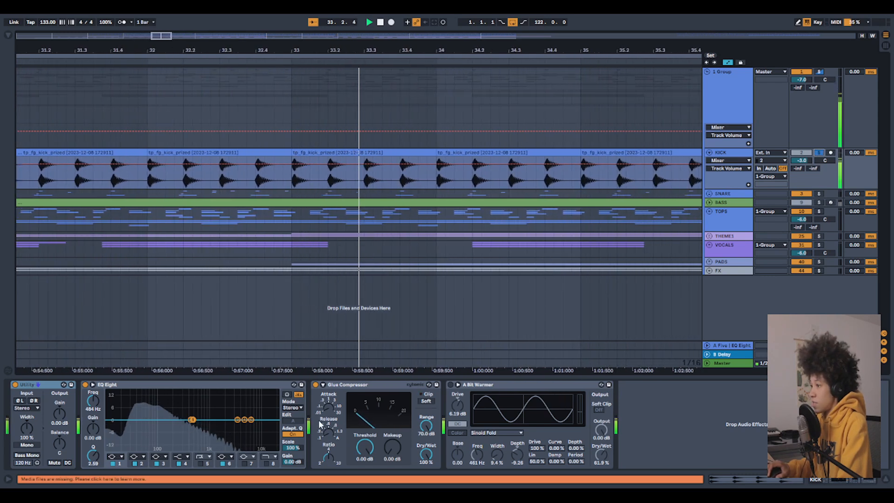
{"action": "left_click", "coordinate": [347, 384]}
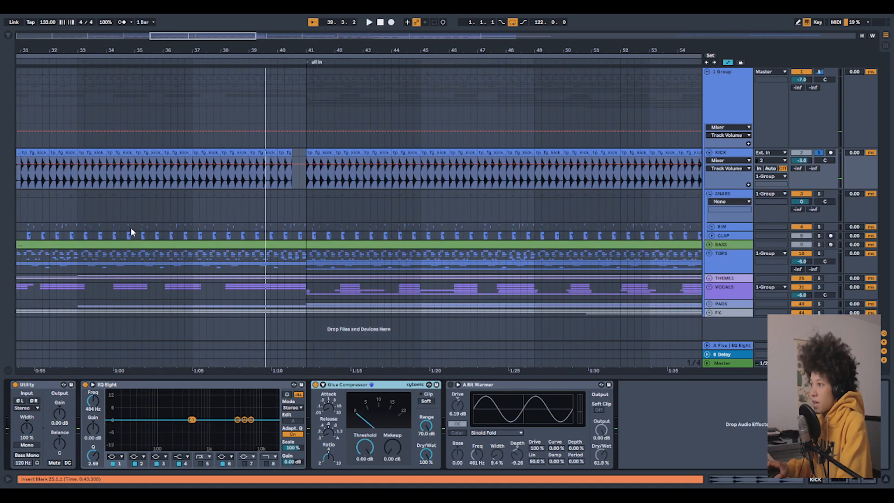
Expand the RIM group inside the SNARE group and place the insert marker at bar 25 on the rev snare track.
{"action": "scroll", "coordinate": [130, 228], "scroll_direction": "left", "scroll_amount": 10}
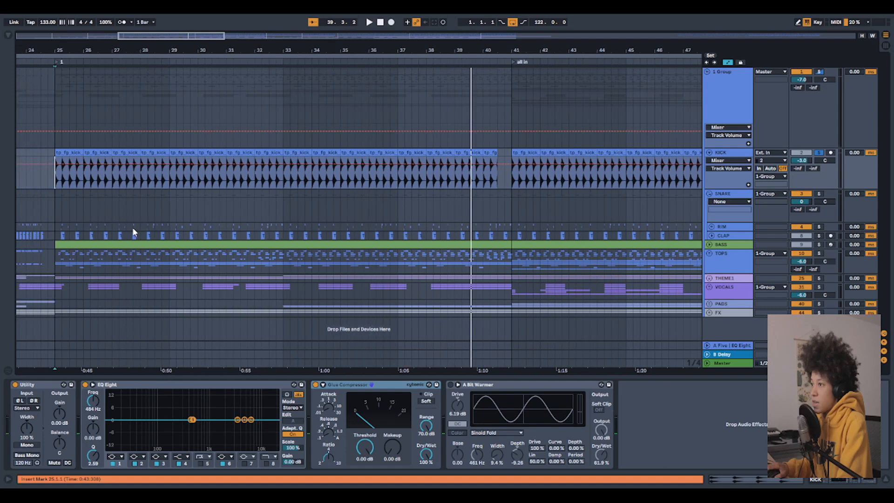
{"action": "left_click", "coordinate": [711, 228]}
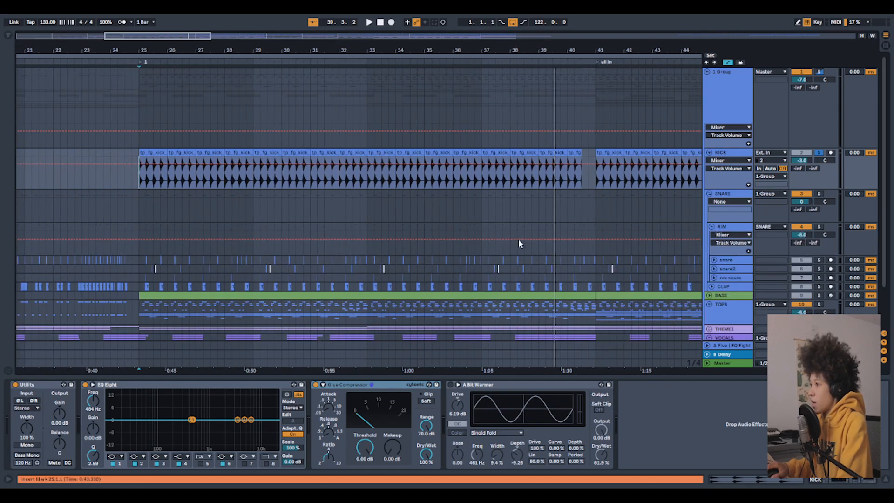
{"action": "scroll", "coordinate": [138, 279], "scroll_direction": "up", "scroll_amount": 5}
{"action": "left_click", "coordinate": [140, 278]}
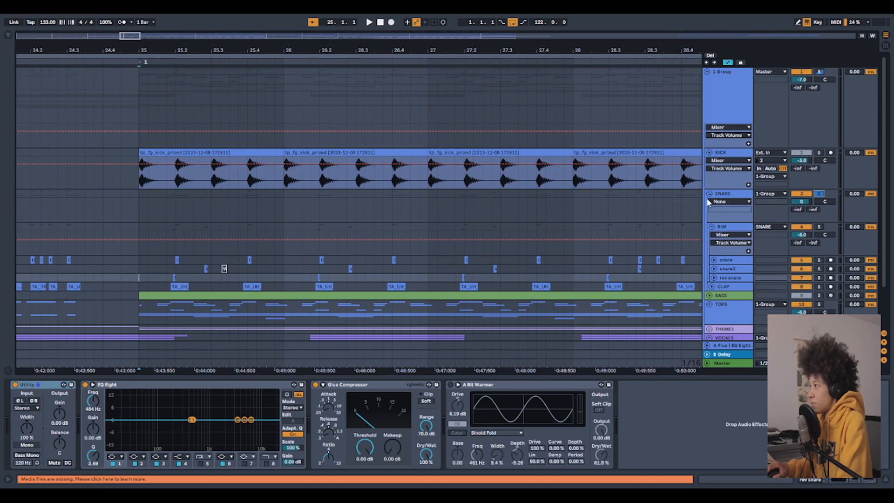
{"action": "scroll", "coordinate": [180, 279], "scroll_direction": "up", "scroll_amount": 4}
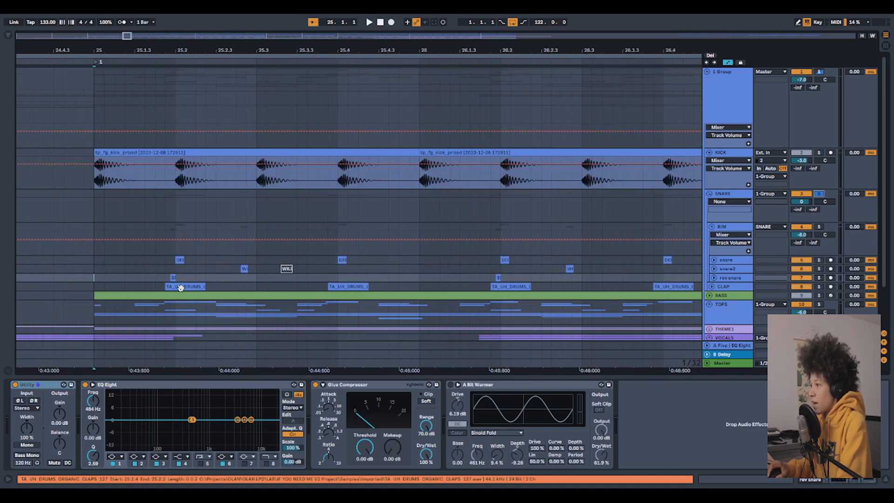
Solo and expand the CLAP track, and play it from its first clip after bar 25.
{"action": "left_click", "coordinate": [819, 286]}
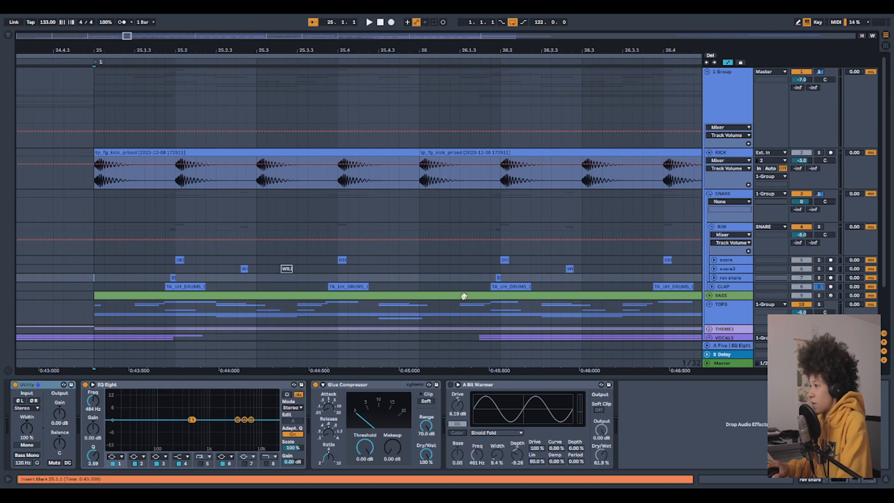
{"action": "left_click", "coordinate": [712, 286]}
{"action": "left_click", "coordinate": [177, 298]}
{"action": "key", "text": "space"}
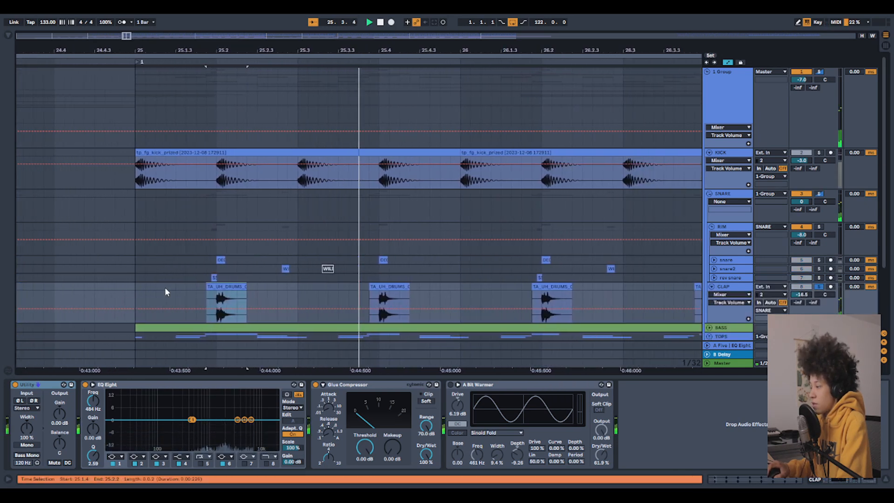
Solo and expand the rev snare track, and play the reversed snare from bar 26.
{"action": "left_click", "coordinate": [819, 277]}
{"action": "left_click", "coordinate": [714, 278]}
{"action": "left_click", "coordinate": [242, 278]}
{"action": "key", "text": "space"}
{"action": "left_click", "coordinate": [234, 279]}
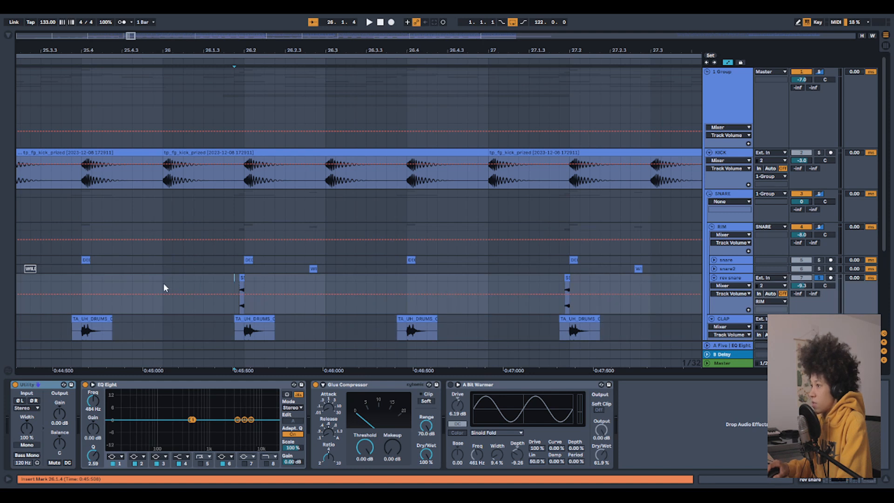
{"action": "key", "text": "space"}
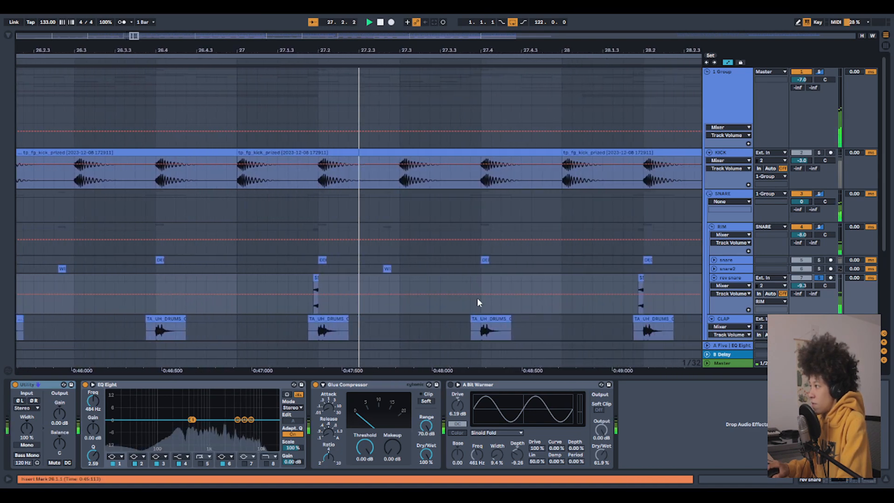
Solo the snare and snare2 tracks too, and play all the snare and clap layers together from bar 25.
{"action": "scroll", "coordinate": [205, 260], "scroll_direction": "left", "scroll_amount": 5}
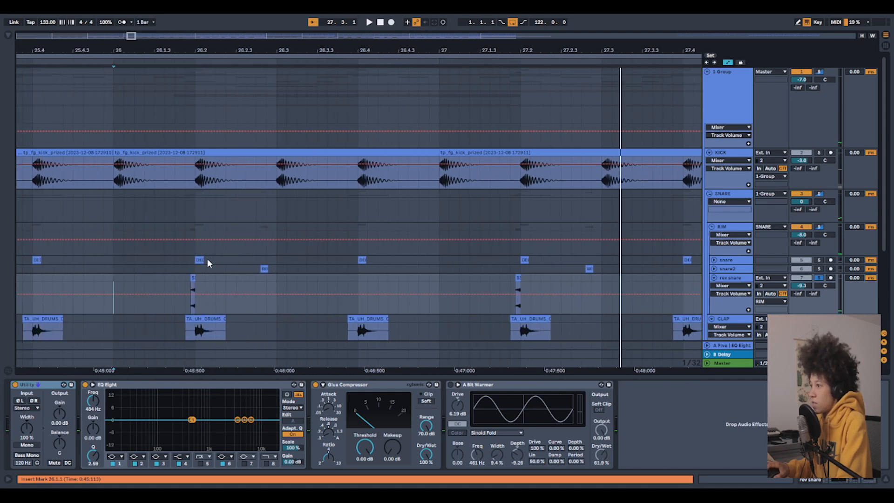
{"action": "scroll", "coordinate": [208, 274], "scroll_direction": "left", "scroll_amount": 3}
{"action": "scroll", "coordinate": [209, 274], "scroll_direction": "left", "scroll_amount": 6}
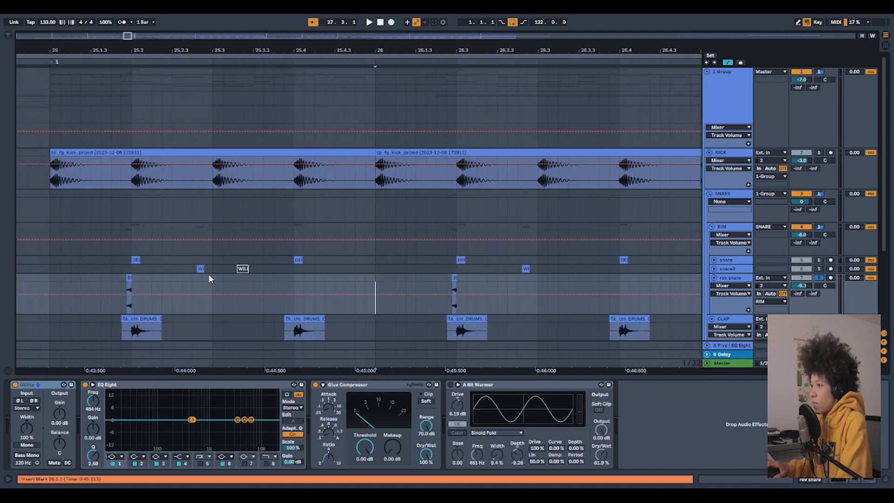
{"action": "left_click", "coordinate": [195, 269]}
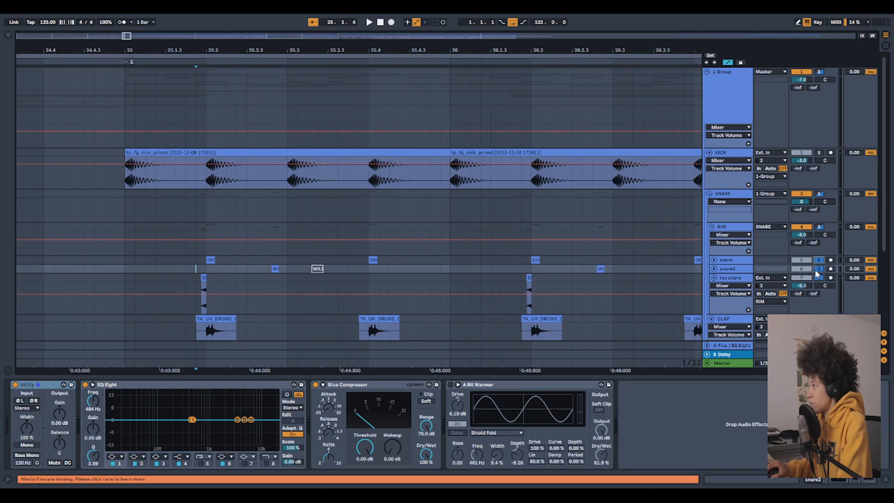
{"action": "left_click", "coordinate": [127, 260]}
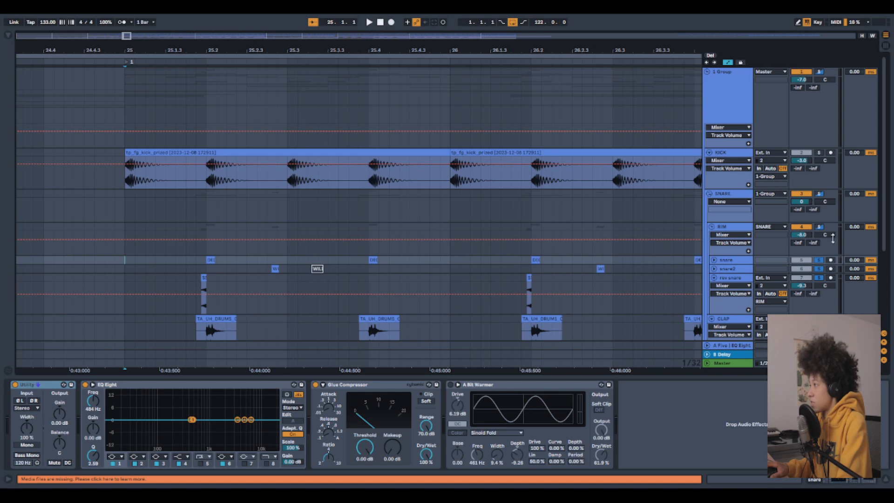
{"action": "scroll", "coordinate": [598, 259], "scroll_direction": "down", "scroll_amount": 2}
{"action": "key", "text": "space"}
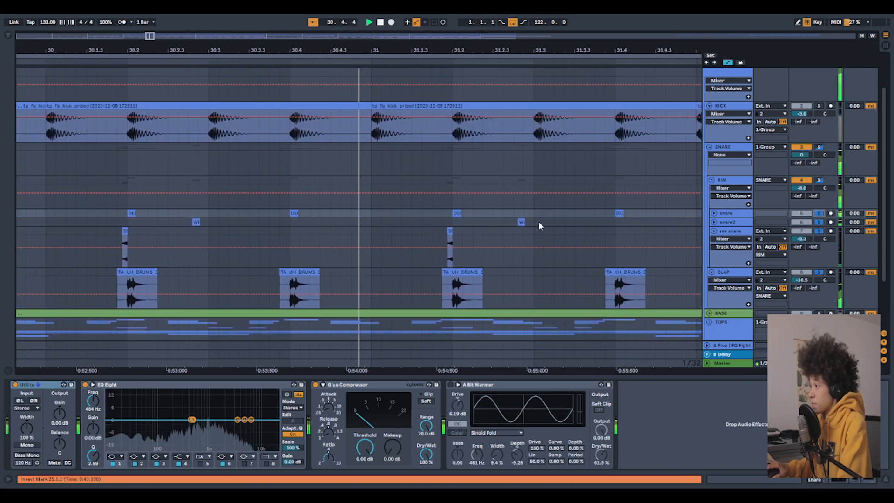
{"action": "key", "text": "space"}
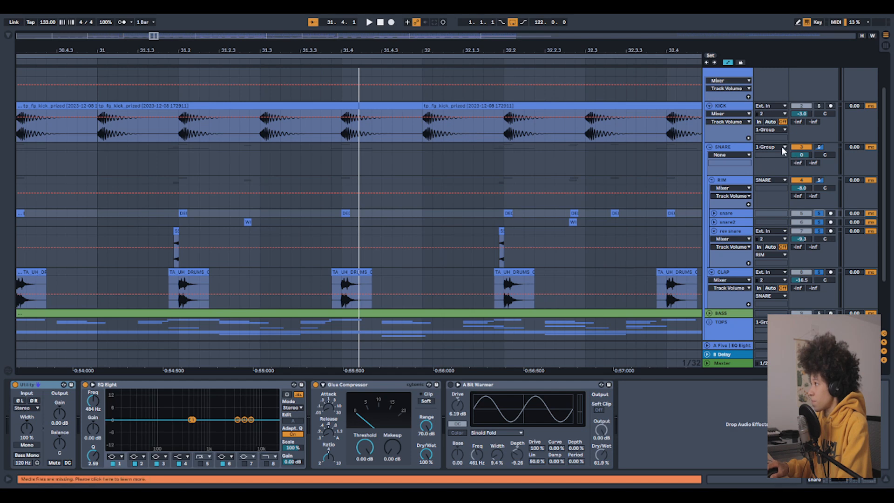
Go through the RIM, snare, snare2, rev snare, CLAP and SNARE tracks to review how the layers are grouped.
{"action": "left_click", "coordinate": [725, 180]}
{"action": "left_click", "coordinate": [727, 213]}
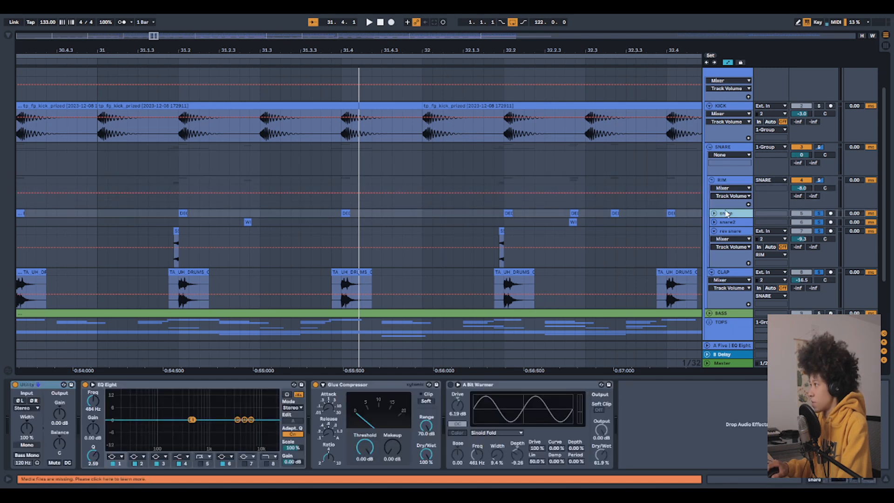
{"action": "left_click", "coordinate": [732, 222]}
{"action": "left_click", "coordinate": [727, 233]}
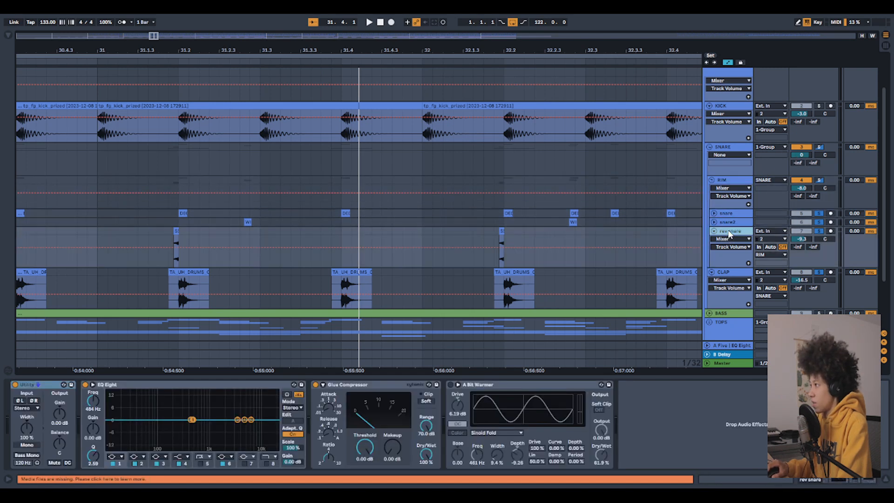
{"action": "left_click", "coordinate": [738, 273]}
{"action": "left_click", "coordinate": [734, 148]}
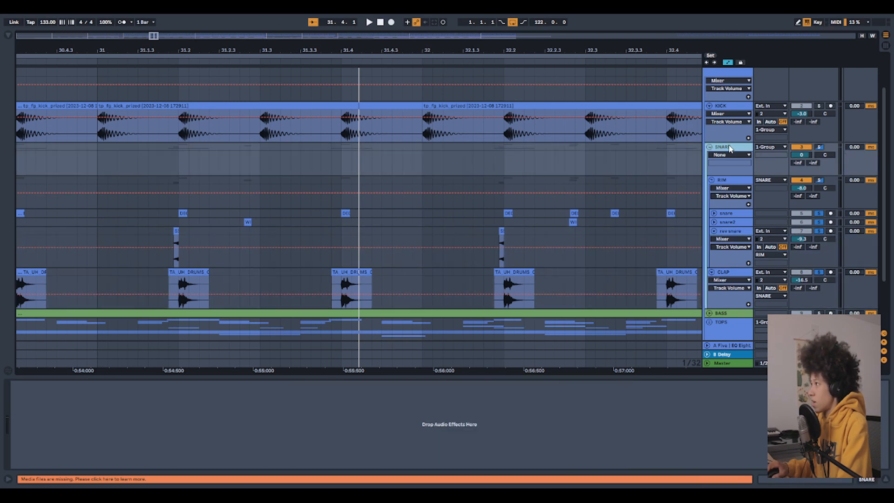
Collapse and unsolo the SNARE group, and expand the BASS track to show its MIDI notes.
{"action": "left_click", "coordinate": [709, 147]}
{"action": "left_click", "coordinate": [819, 193]}
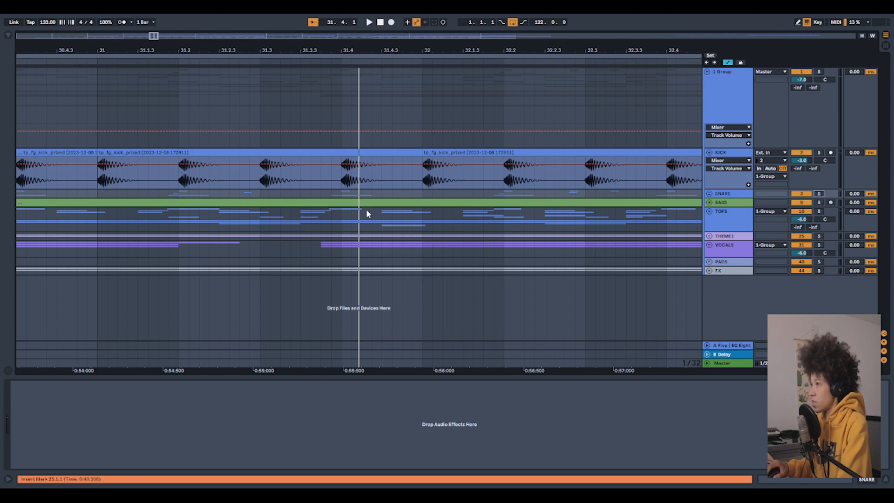
{"action": "scroll", "coordinate": [340, 220], "scroll_direction": "down", "scroll_amount": 4}
{"action": "scroll", "coordinate": [423, 233], "scroll_direction": "down", "scroll_amount": 2}
{"action": "scroll", "coordinate": [423, 236], "scroll_direction": "down", "scroll_amount": 2}
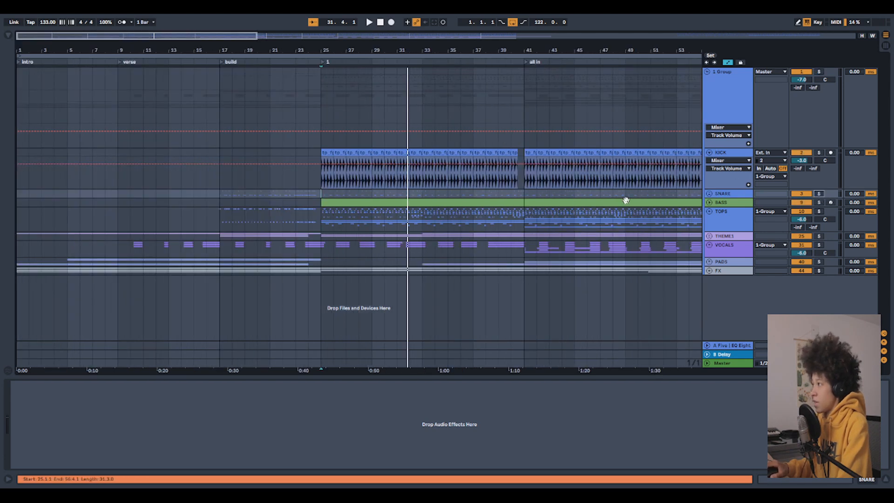
{"action": "left_click", "coordinate": [709, 202]}
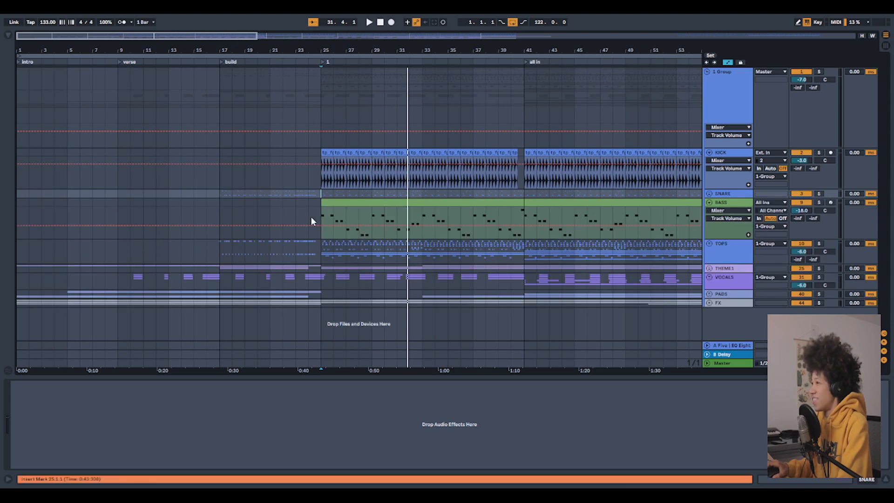
Expand the SNARE group again and play the soloed snare and clap tracks from the build at bar 17.
{"action": "left_click", "coordinate": [220, 224]}
{"action": "left_click", "coordinate": [709, 193]}
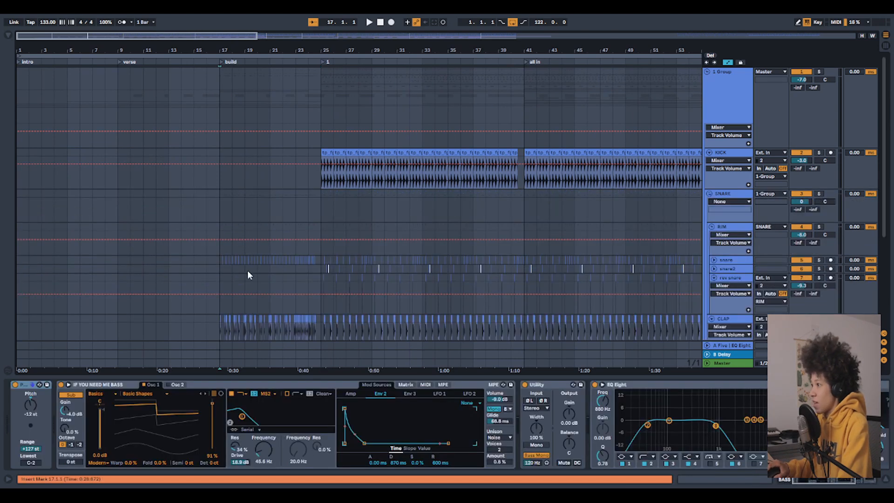
{"action": "scroll", "coordinate": [250, 274], "scroll_direction": "up", "scroll_amount": 3}
{"action": "left_click", "coordinate": [212, 258]}
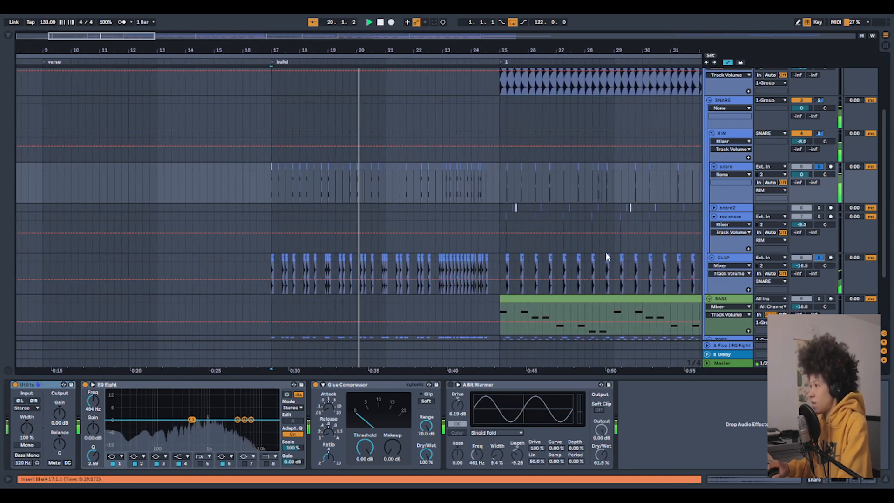
Play the second half of the build with snare and clap soloed, starting at 20.4.3.
{"action": "left_click", "coordinate": [373, 242]}
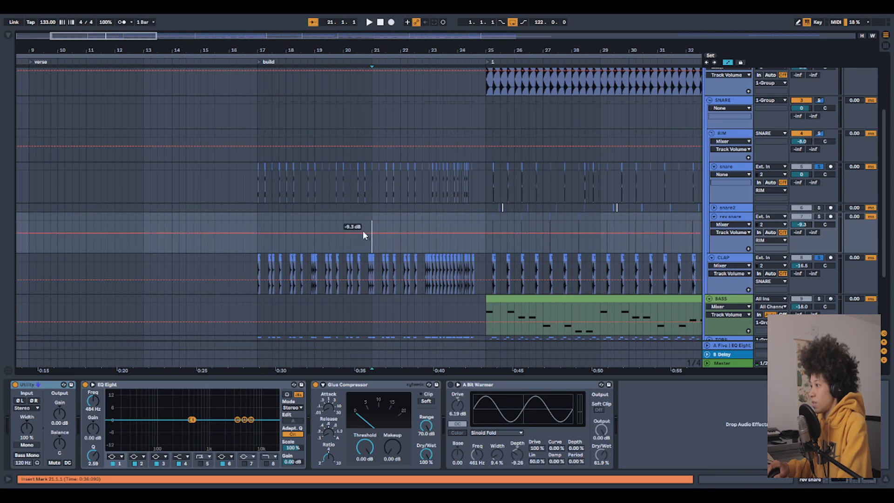
{"action": "key", "text": "plus"}
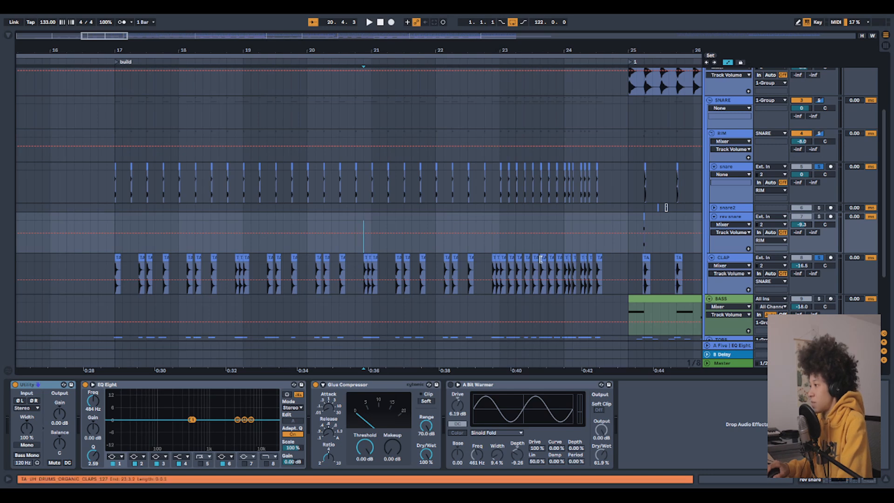
{"action": "key", "text": "space"}
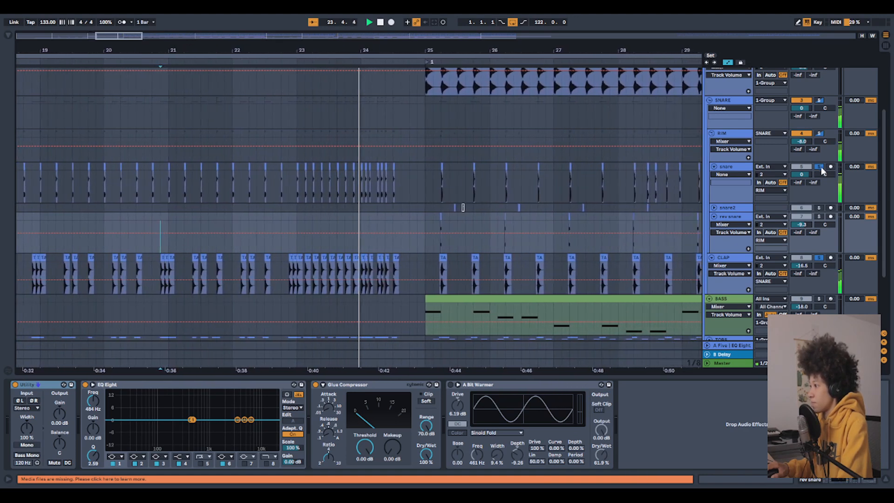
Set the delay time of ValhallaSupermassive on the Master track to 338.3 ms.
{"action": "left_click", "coordinate": [726, 354]}
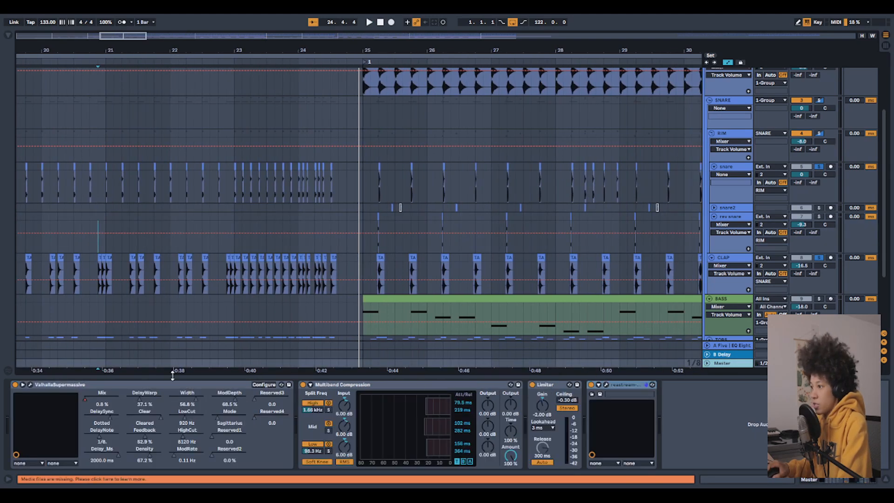
{"action": "left_click", "coordinate": [162, 388]}
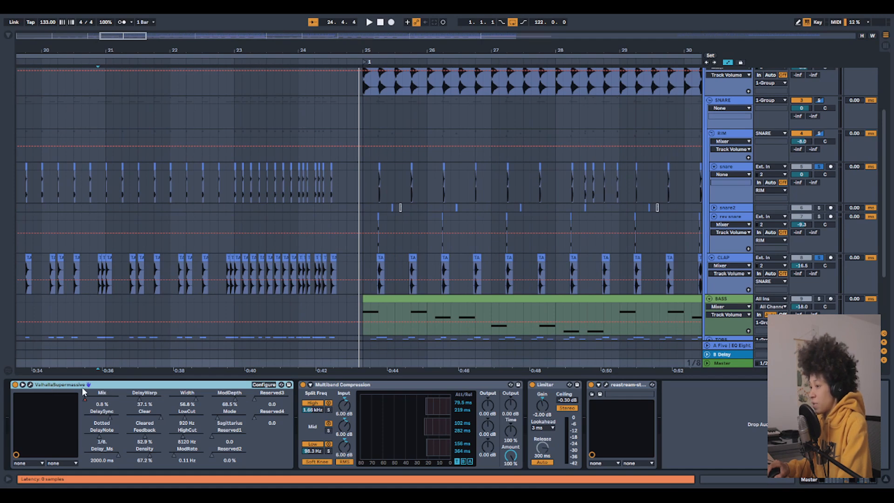
{"action": "left_click", "coordinate": [109, 438]}
{"action": "left_click_drag", "start_coordinate": [109, 438], "coordinate": [117, 439]}
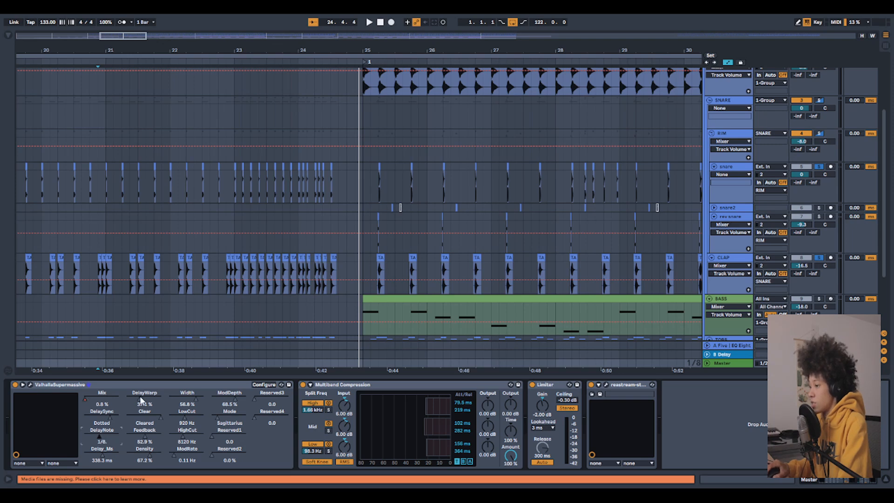
Play the end of the build from 23.4.3 into the first drop.
{"action": "left_click", "coordinate": [299, 303]}
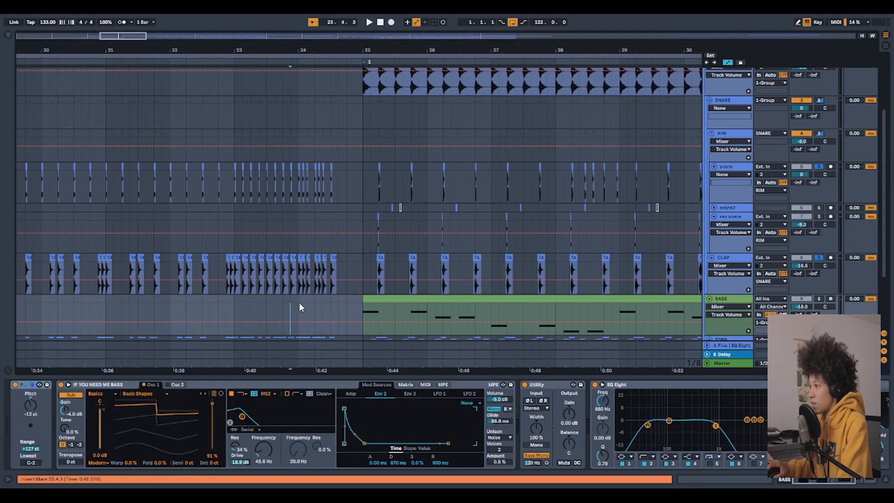
{"action": "key", "text": "space"}
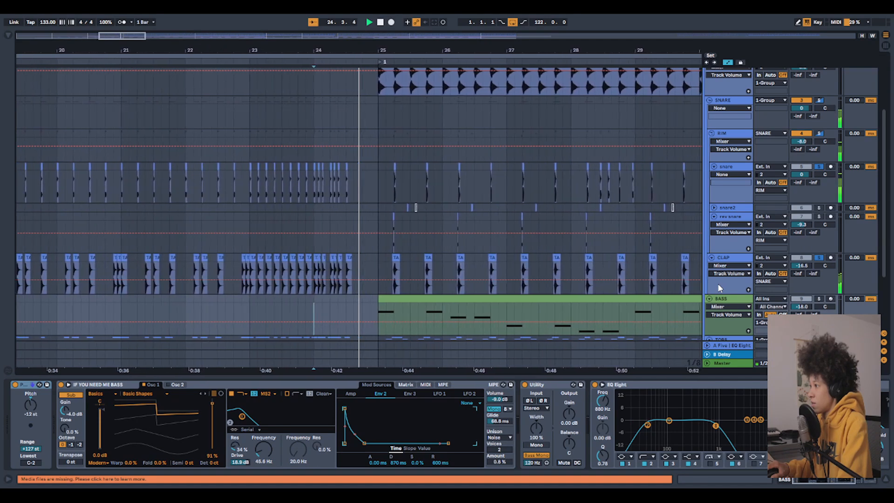
Replay the last two bars of the build from bar 23 with snare and clap soloed, and collapse the SNARE group.
{"action": "left_click", "coordinate": [239, 303]}
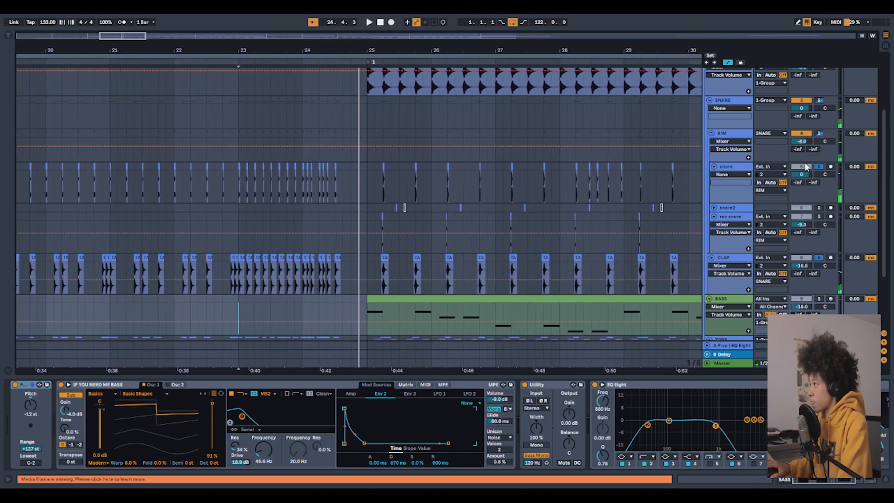
{"action": "left_click", "coordinate": [709, 101]}
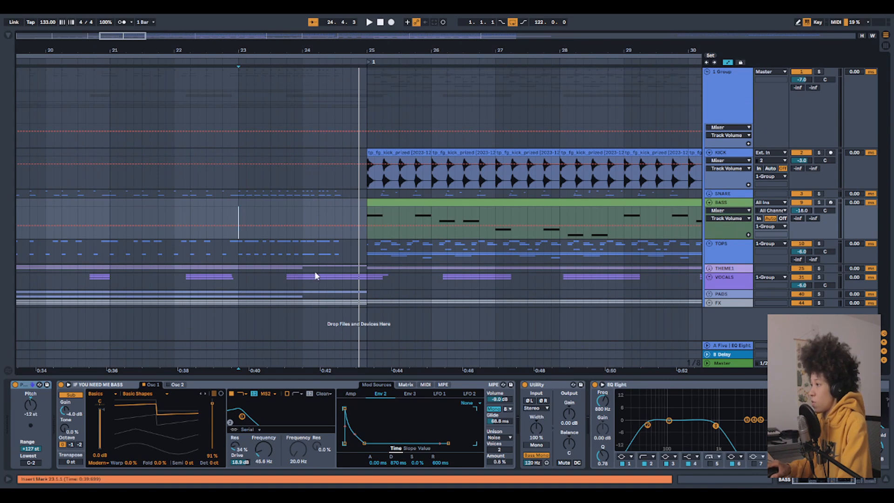
Expand the TOPS group, place the insert marker at bar 17 and unfold the Rob Late percussion track.
{"action": "left_click", "coordinate": [708, 243]}
{"action": "scroll", "coordinate": [350, 282], "scroll_direction": "down", "scroll_amount": 3}
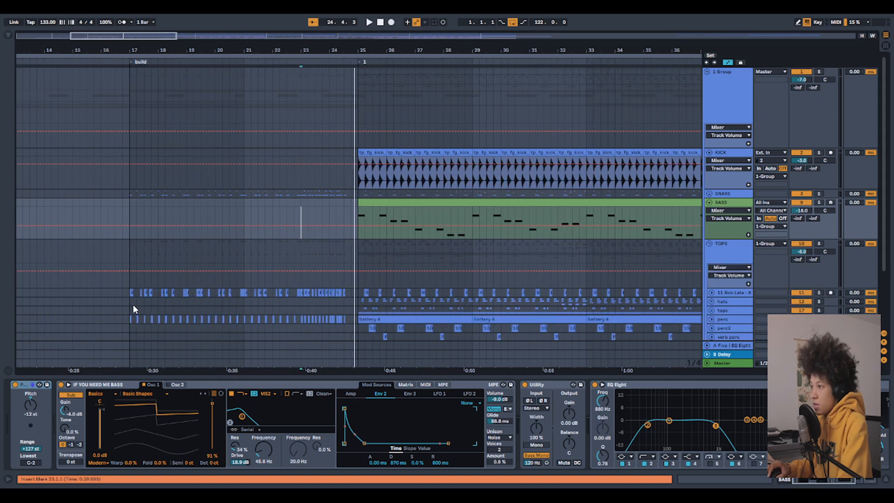
{"action": "left_click", "coordinate": [129, 301]}
{"action": "scroll", "coordinate": [729, 295], "scroll_direction": "down", "scroll_amount": 3}
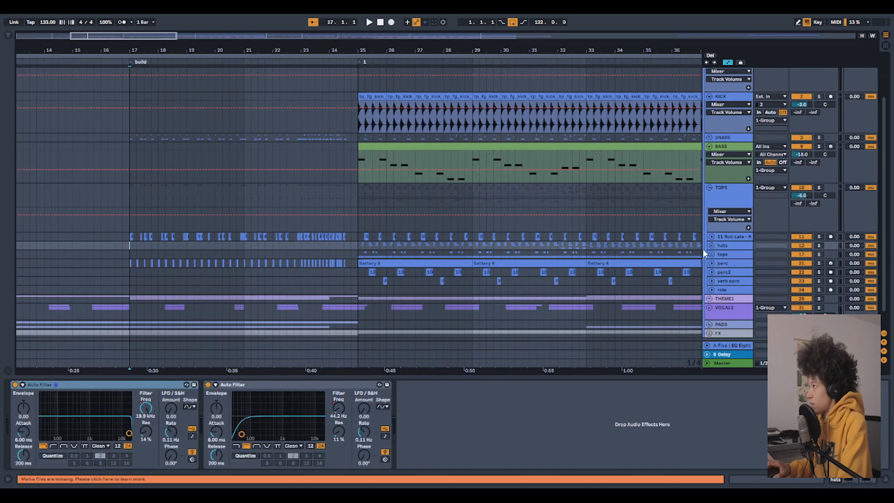
{"action": "left_click", "coordinate": [711, 236]}
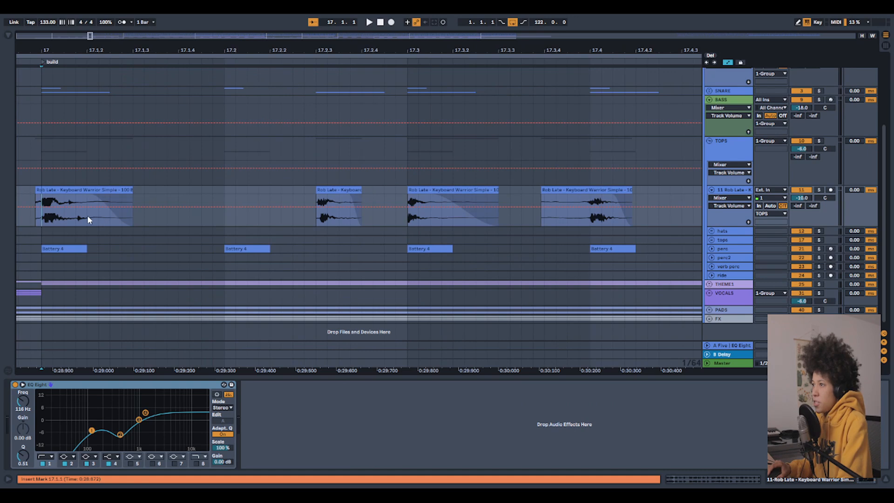
Solo the Rob Late track in the TOPS group and play its first bar from bar 17.
{"action": "key", "text": "space"}
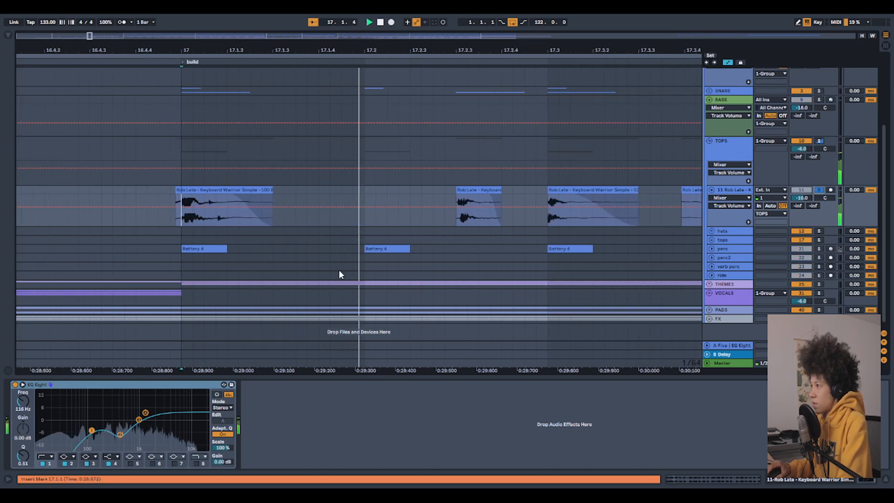
{"action": "scroll", "coordinate": [339, 269], "scroll_direction": "down", "scroll_amount": 4}
{"action": "key", "text": "space"}
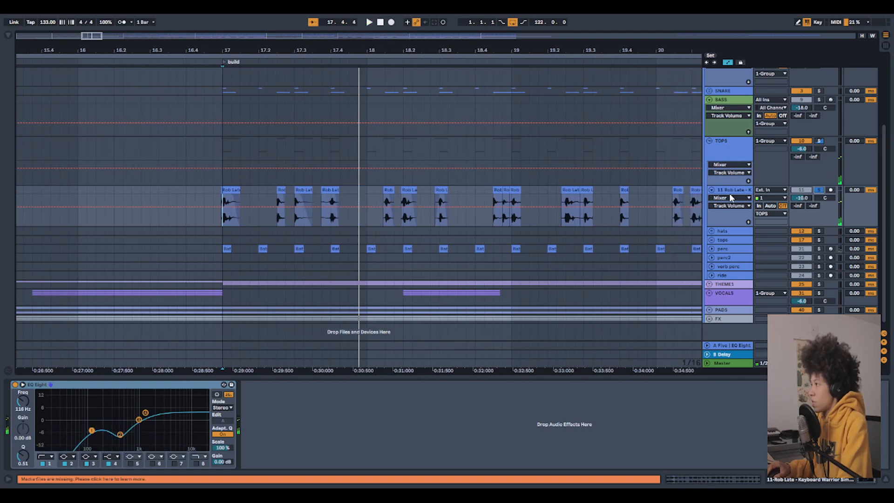
Play the soloed Rob Late percussion together with the SNARE group from its first clip in the build.
{"action": "left_click", "coordinate": [251, 192]}
{"action": "left_click", "coordinate": [227, 188]}
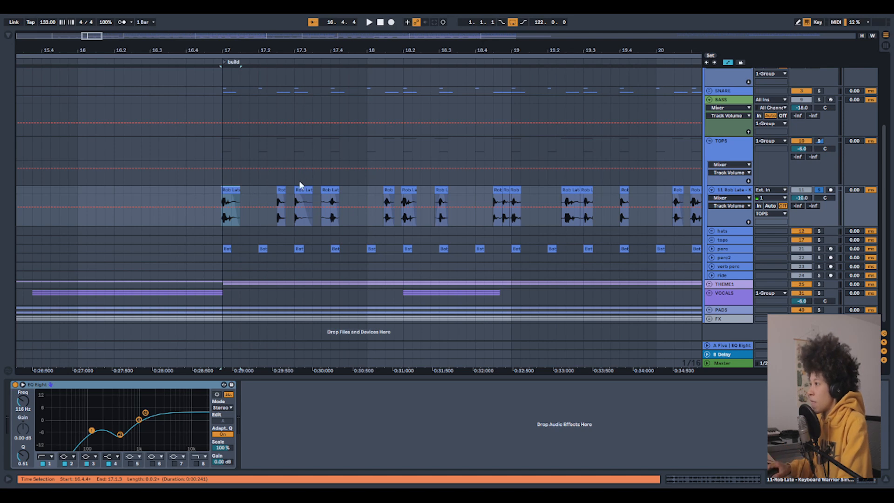
{"action": "scroll", "coordinate": [495, 205], "scroll_direction": "down", "scroll_amount": 6}
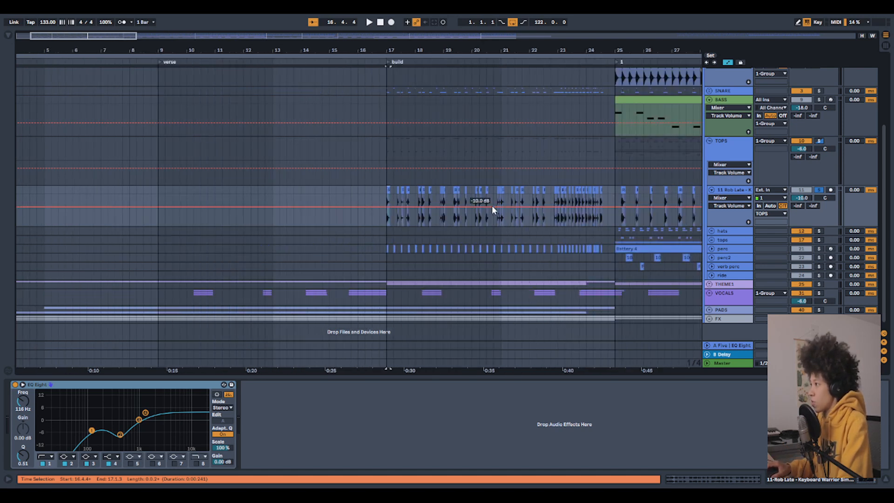
{"action": "scroll", "coordinate": [444, 208], "scroll_direction": "right", "scroll_amount": 3}
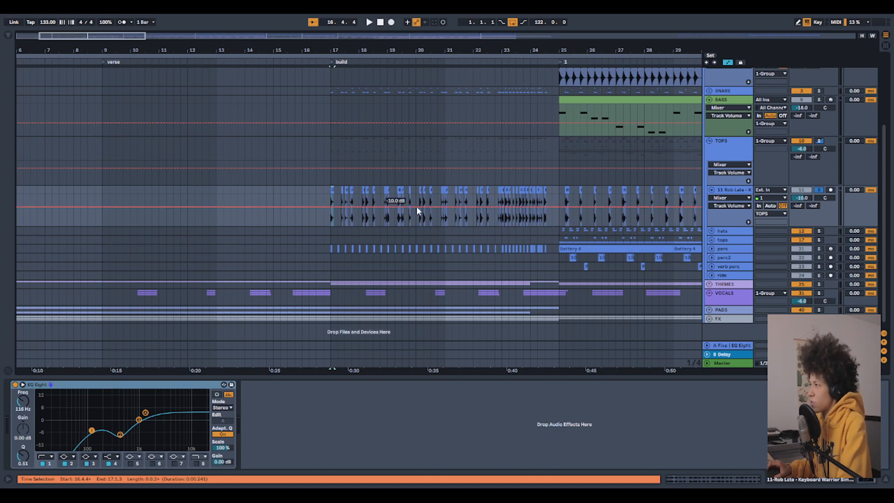
{"action": "key", "text": "space"}
{"action": "scroll", "coordinate": [830, 131], "scroll_direction": "up", "scroll_amount": 2}
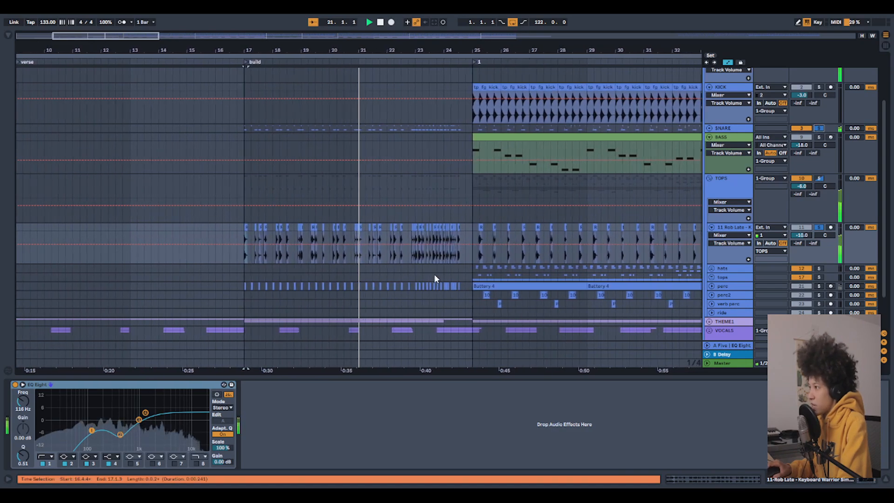
{"action": "key", "text": "space"}
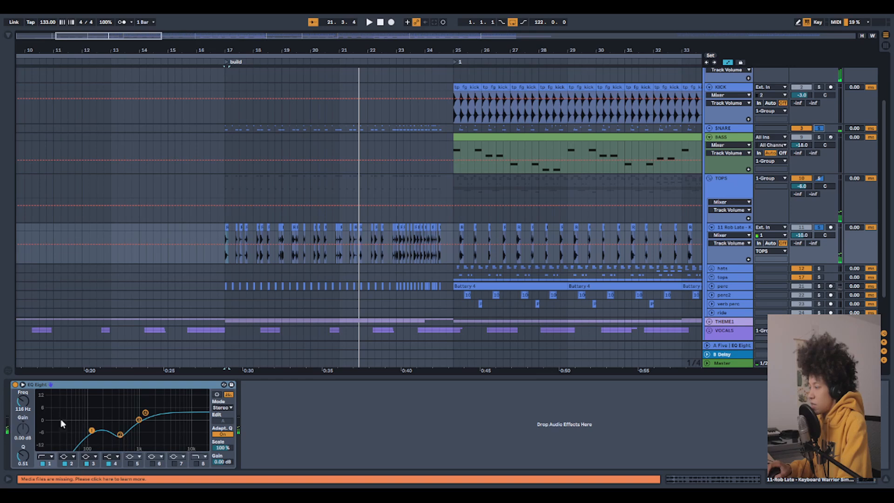
Play the end of the build from bar 22 with the SNARE group and Rob Late track soloed.
{"action": "key", "text": "space"}
{"action": "left_click", "coordinate": [492, 257]}
{"action": "key", "text": "space"}
{"action": "key", "text": "space"}
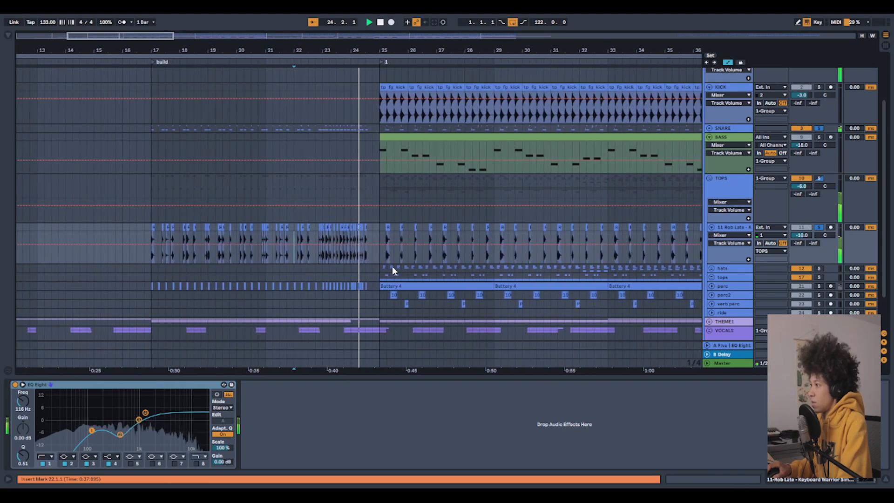
{"action": "key", "text": "space"}
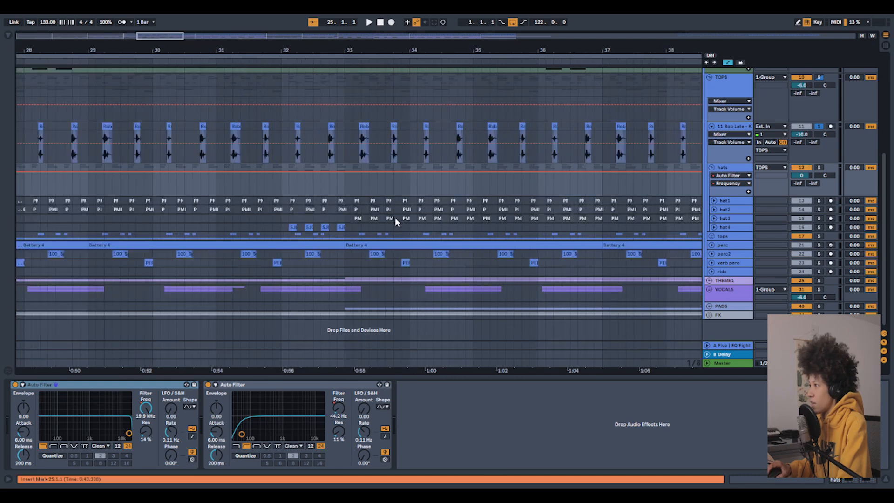
Examine the hat1 to hat4 clip patterns in the hats group from the first drop at bar 25 onward.
{"action": "scroll", "coordinate": [261, 212], "scroll_direction": "down", "scroll_amount": 4}
{"action": "scroll", "coordinate": [245, 222], "scroll_direction": "up", "scroll_amount": 6}
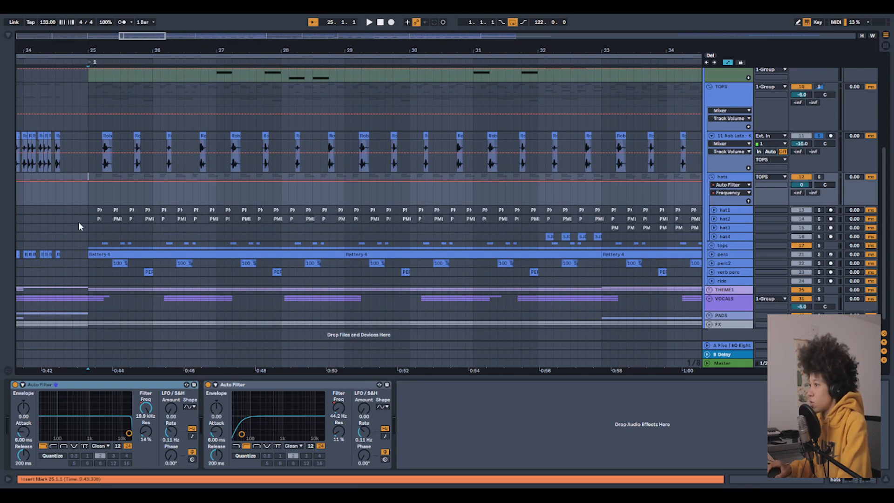
{"action": "scroll", "coordinate": [93, 216], "scroll_direction": "up", "scroll_amount": 7}
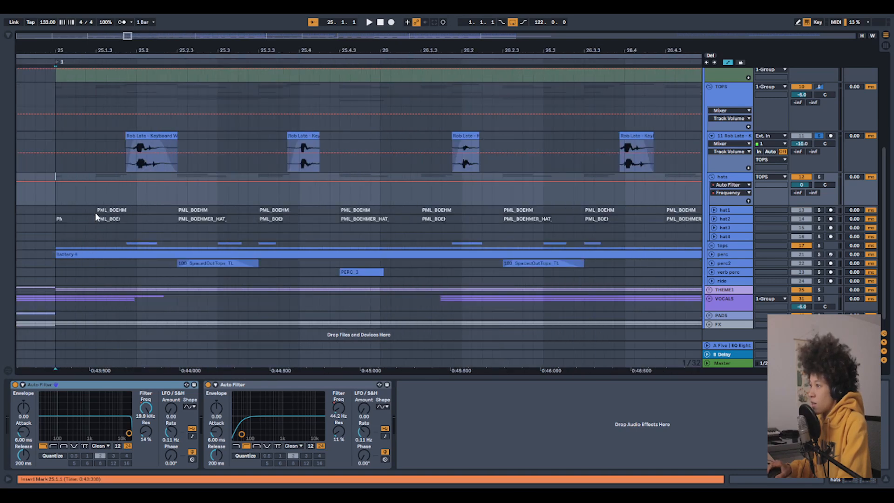
{"action": "scroll", "coordinate": [295, 217], "scroll_direction": "right", "scroll_amount": 10}
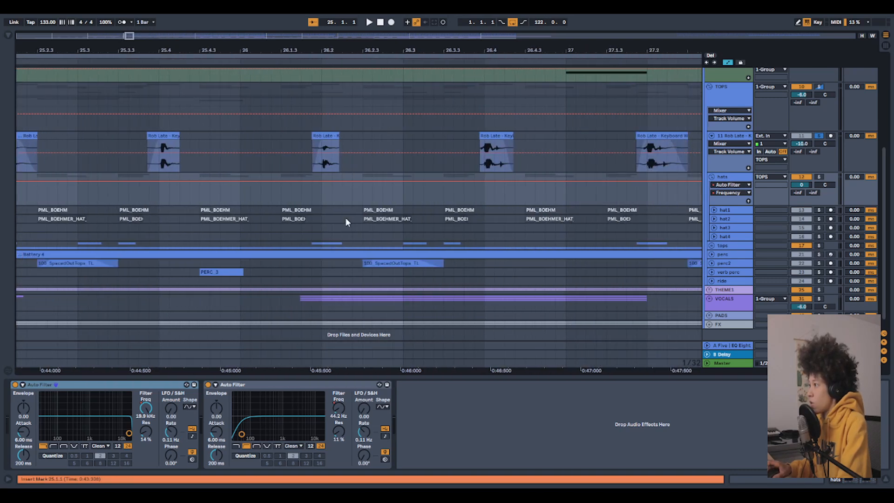
{"action": "scroll", "coordinate": [368, 217], "scroll_direction": "down", "scroll_amount": 3}
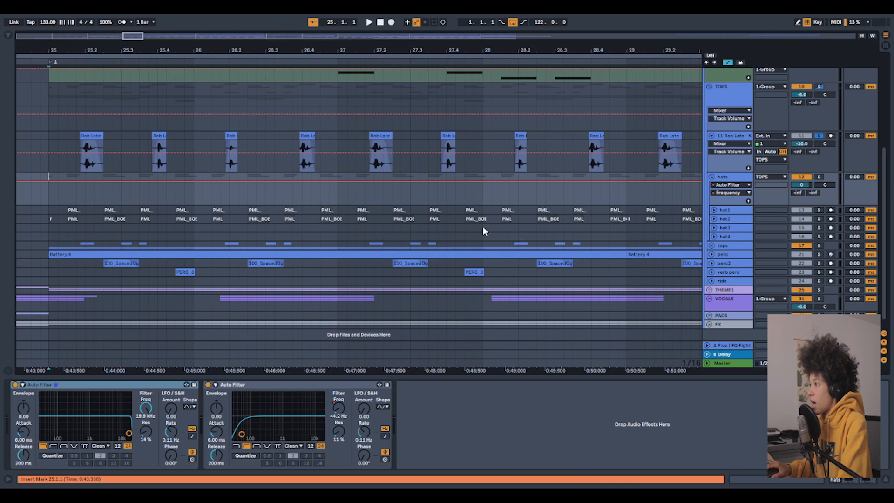
{"action": "scroll", "coordinate": [482, 227], "scroll_direction": "down", "scroll_amount": 6}
{"action": "scroll", "coordinate": [519, 251], "scroll_direction": "right", "scroll_amount": 3}
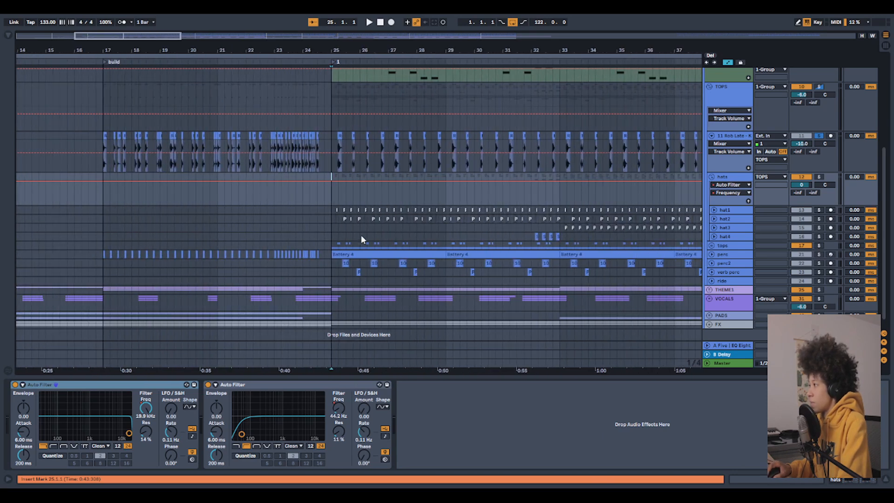
Unfold the hat4 track and play its fill from bar 32 with the hats group soloed.
{"action": "left_click", "coordinate": [331, 236]}
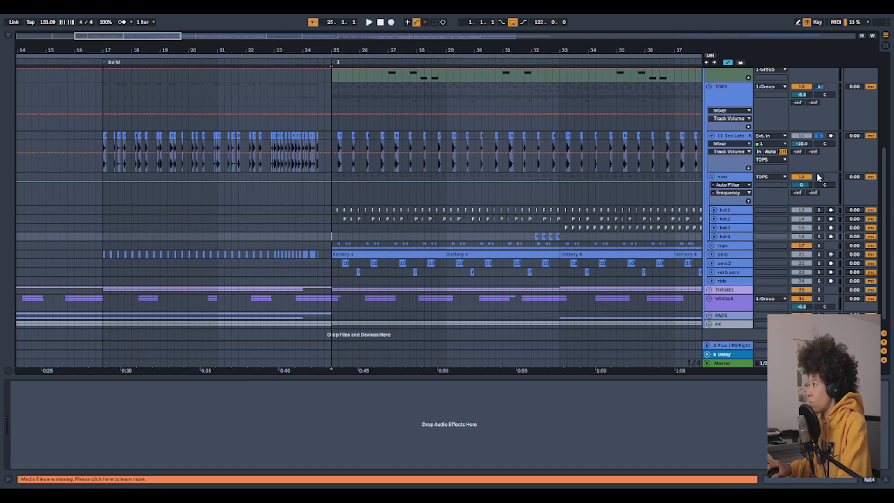
{"action": "scroll", "coordinate": [719, 205], "scroll_direction": "right", "scroll_amount": 8}
{"action": "left_click", "coordinate": [714, 236]}
{"action": "left_click", "coordinate": [434, 240]}
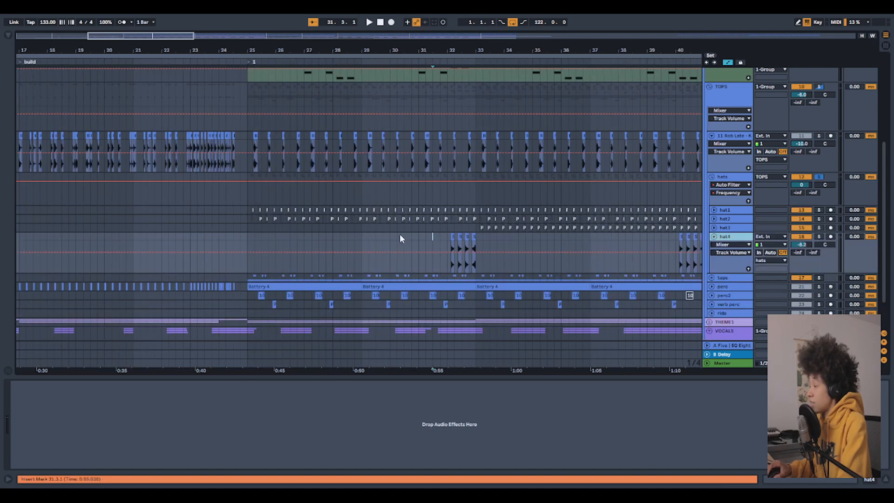
{"action": "left_click", "coordinate": [447, 236]}
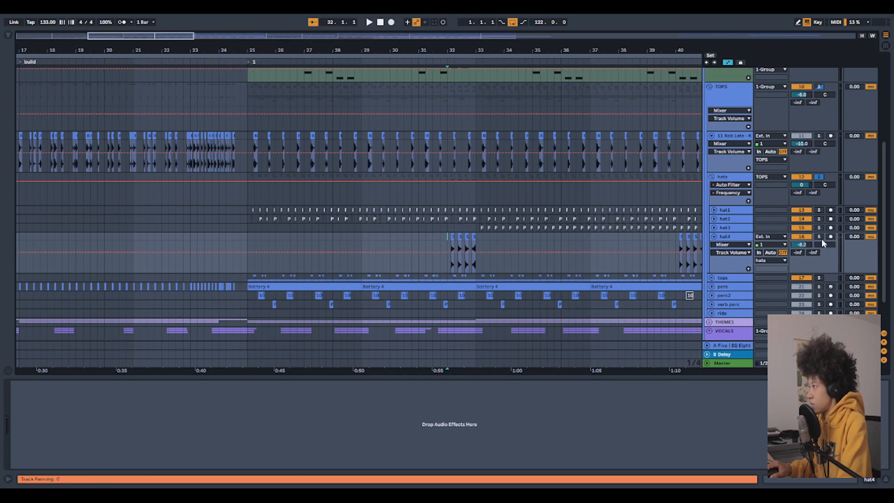
{"action": "key", "text": "space"}
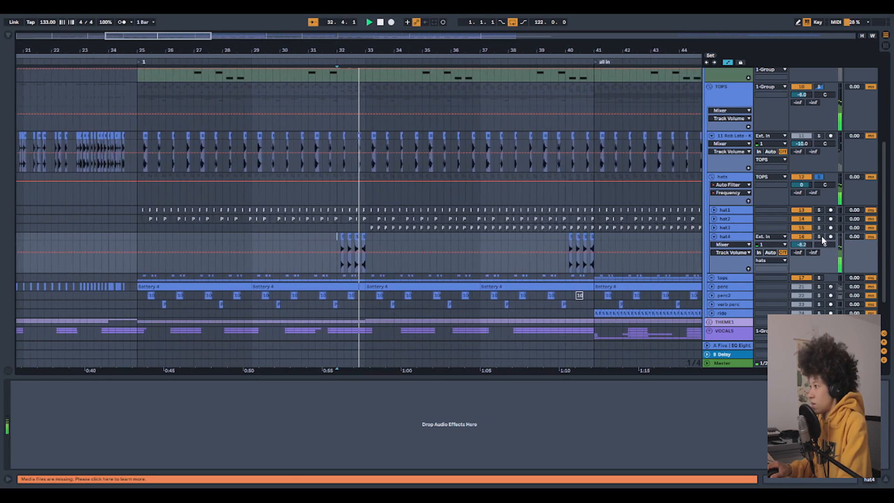
{"action": "scroll", "coordinate": [563, 217], "scroll_direction": "up", "scroll_amount": 4}
{"action": "scroll", "coordinate": [483, 294], "scroll_direction": "down", "scroll_amount": 2}
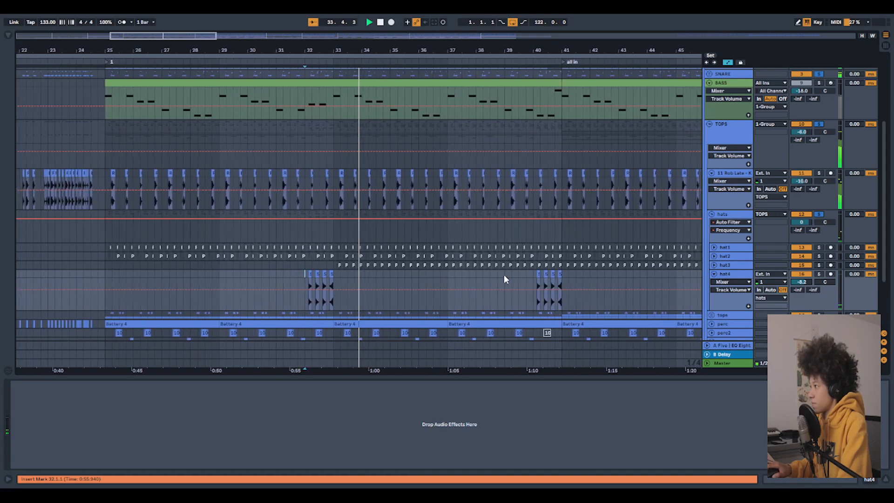
{"action": "scroll", "coordinate": [506, 279], "scroll_direction": "down", "scroll_amount": 5}
Play from bar 57 with all solos cleared to hear the hats group's Auto Filter frequency automation.
{"action": "left_click", "coordinate": [488, 240]}
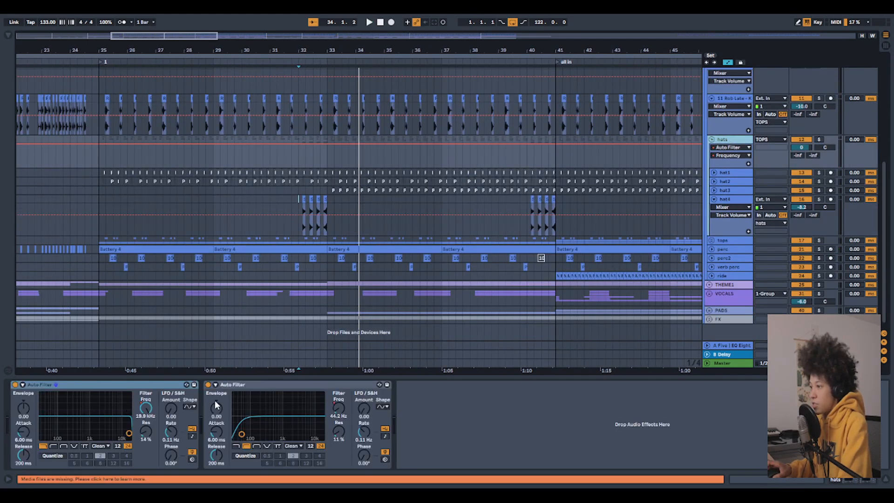
{"action": "scroll", "coordinate": [230, 233], "scroll_direction": "down", "scroll_amount": 10}
{"action": "scroll", "coordinate": [217, 230], "scroll_direction": "up", "scroll_amount": 7}
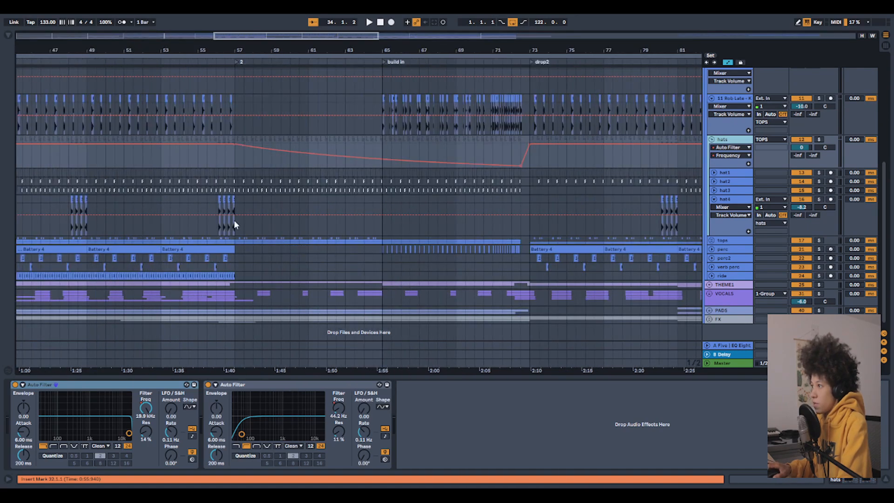
{"action": "left_click", "coordinate": [234, 224]}
{"action": "key", "text": "space"}
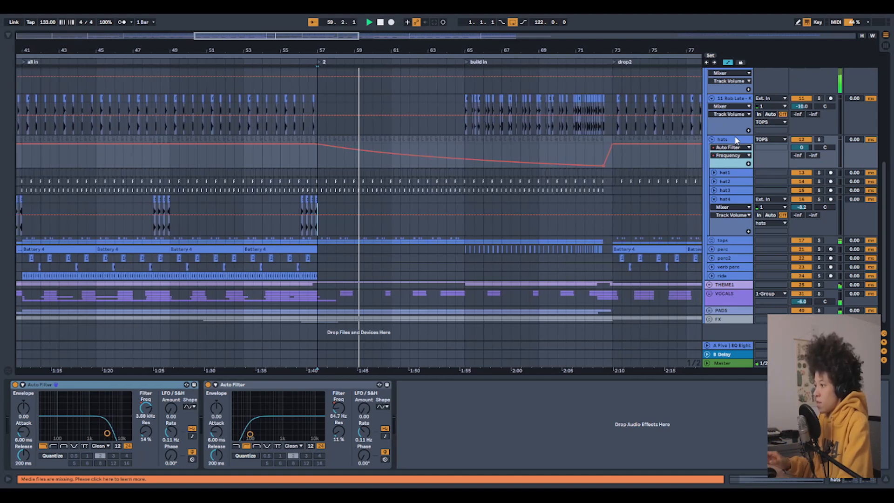
{"action": "key", "text": "space"}
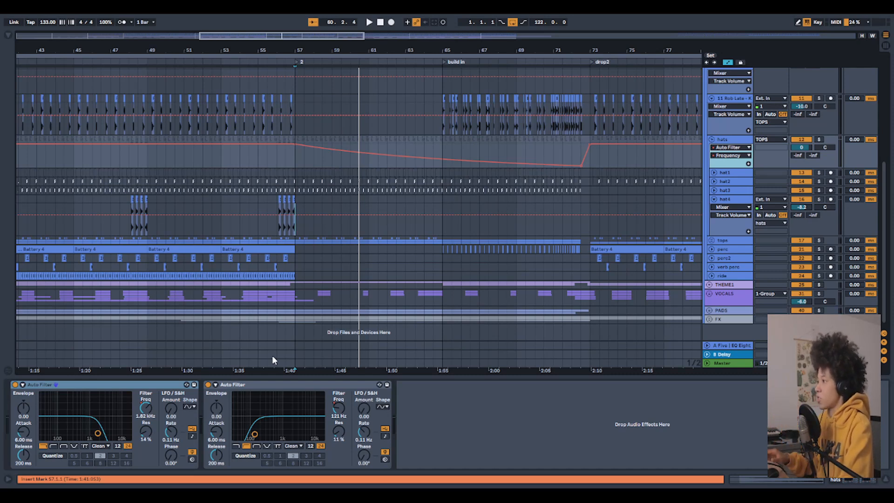
Play the hats filter automation from 63.3.1 into the build in section.
{"action": "left_click", "coordinate": [370, 224]}
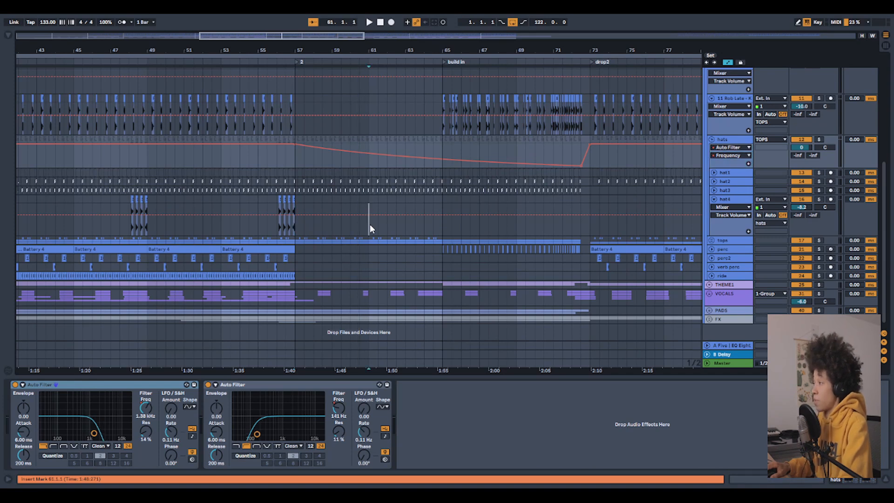
{"action": "left_click", "coordinate": [415, 151]}
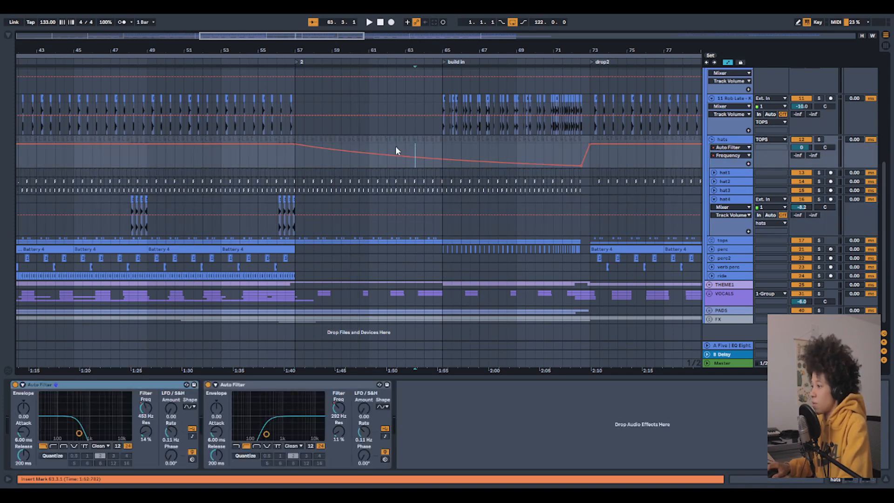
{"action": "key", "text": "space"}
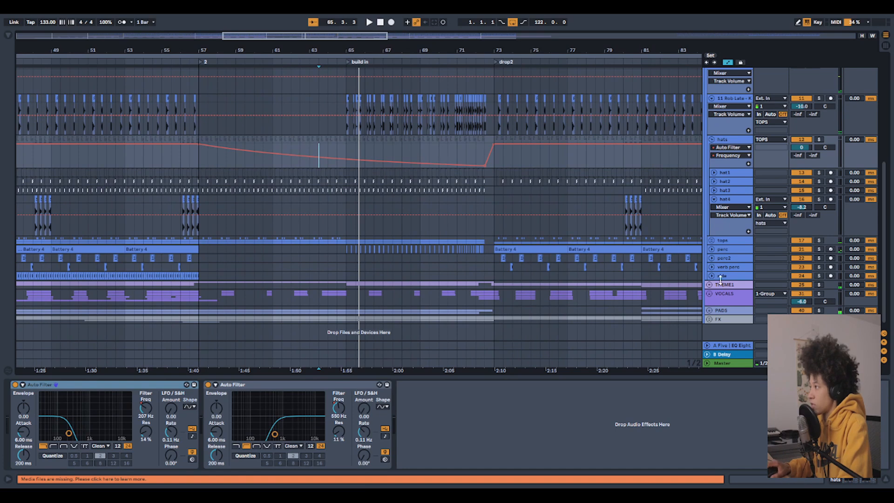
Fold the hat4 track and expand the tops group to show its three loop tracks.
{"action": "left_click", "coordinate": [713, 200]}
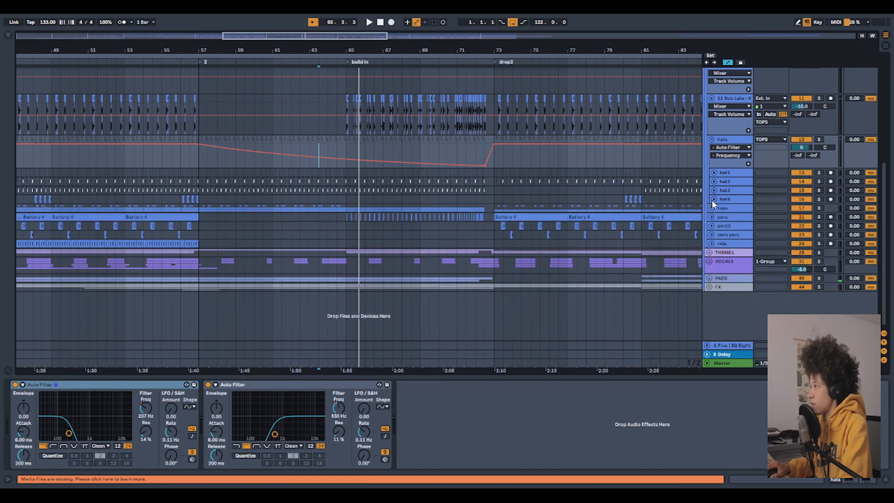
{"action": "left_click", "coordinate": [713, 208]}
{"action": "scroll", "coordinate": [371, 261], "scroll_direction": "left", "scroll_amount": 3}
{"action": "scroll", "coordinate": [186, 275], "scroll_direction": "left", "scroll_amount": 10}
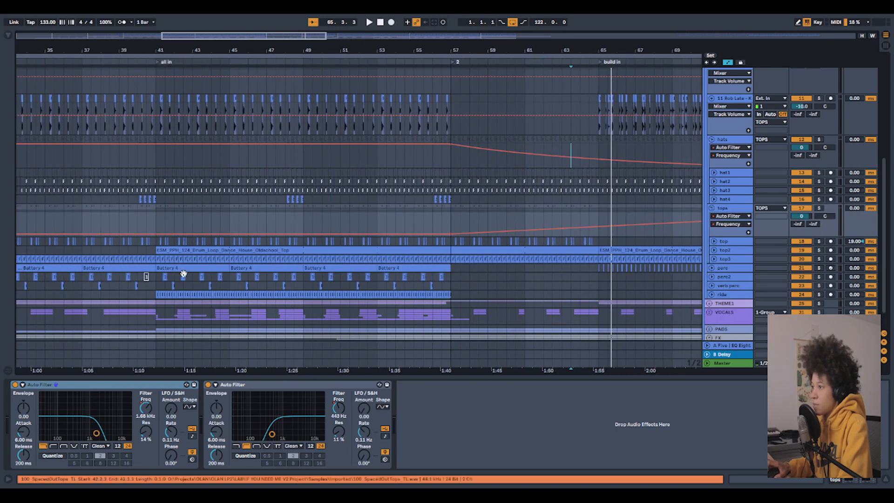
Solo the top track in the tops group and play its percussion loop from the all in marker at bar 41.
{"action": "scroll", "coordinate": [260, 278], "scroll_direction": "right", "scroll_amount": 5}
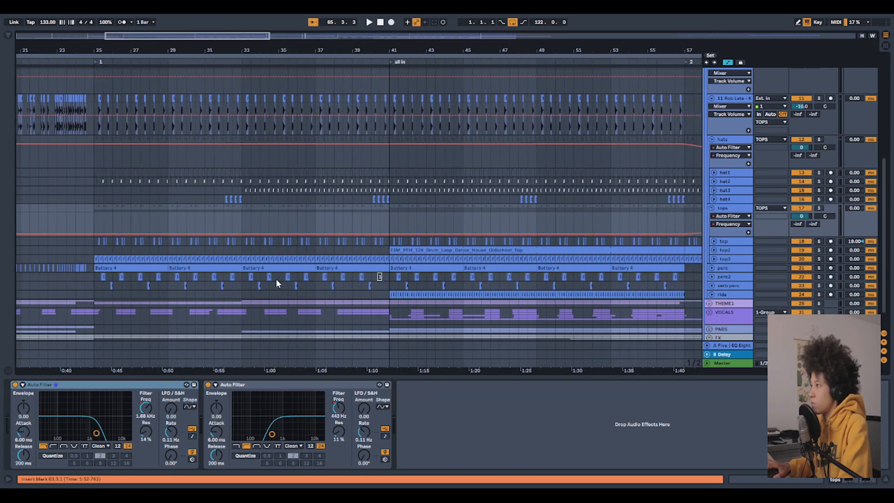
{"action": "scroll", "coordinate": [294, 247], "scroll_direction": "up", "scroll_amount": 3}
{"action": "left_click", "coordinate": [303, 265]}
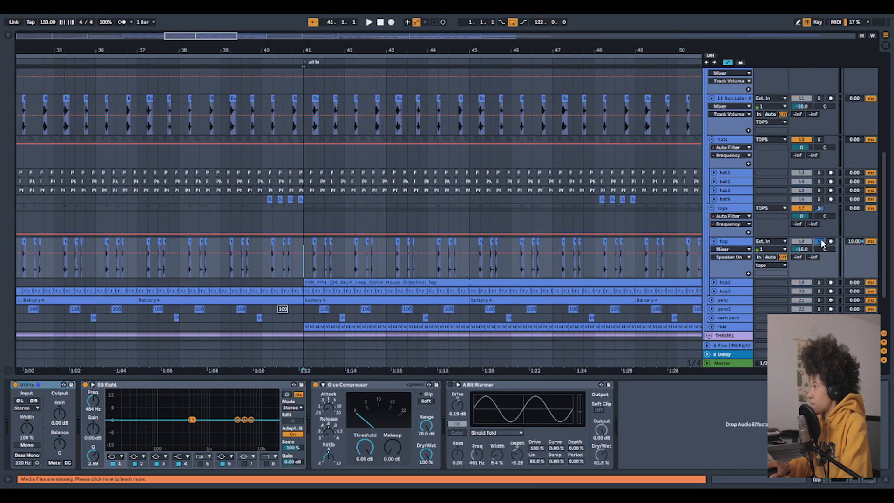
{"action": "left_click", "coordinate": [820, 242]}
{"action": "key", "text": "space"}
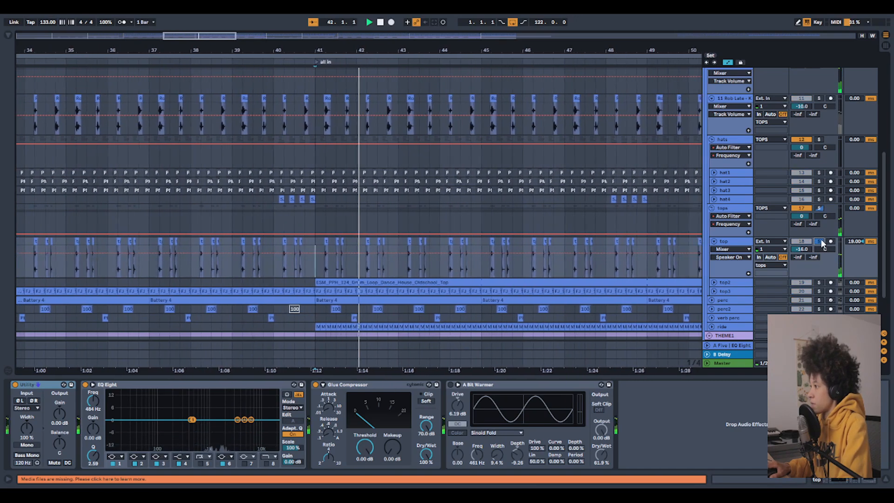
{"action": "scroll", "coordinate": [342, 311], "scroll_direction": "up", "scroll_amount": 5}
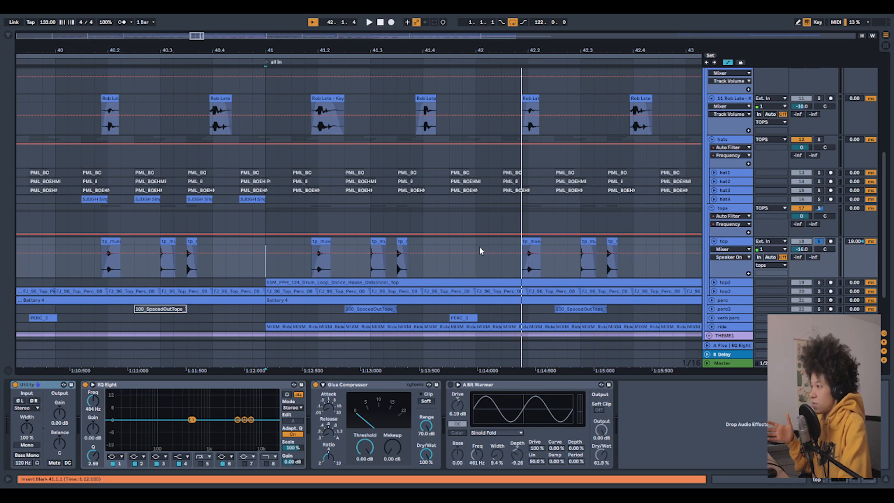
Solo the tops group as well and replay the top track's chopped percussion hits from bar 41.
{"action": "key", "text": "space"}
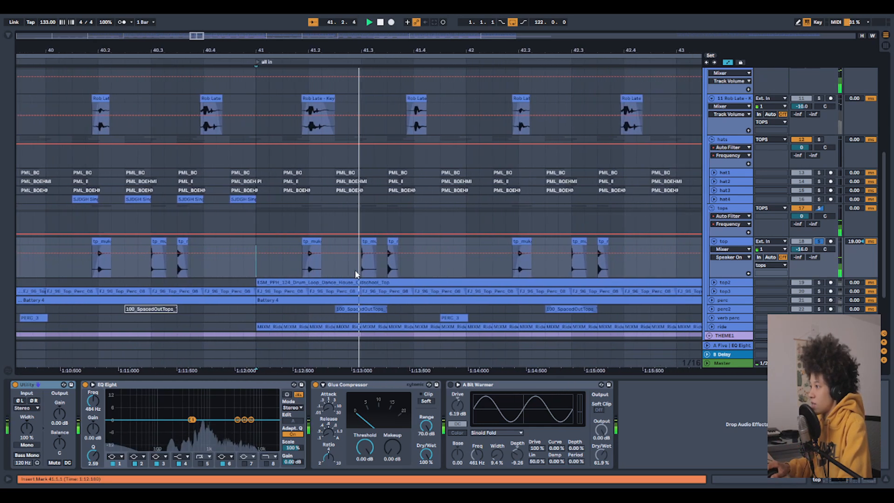
{"action": "left_click", "coordinate": [819, 209]}
{"action": "key", "text": "space"}
{"action": "key", "text": "space"}
{"action": "key", "text": "space"}
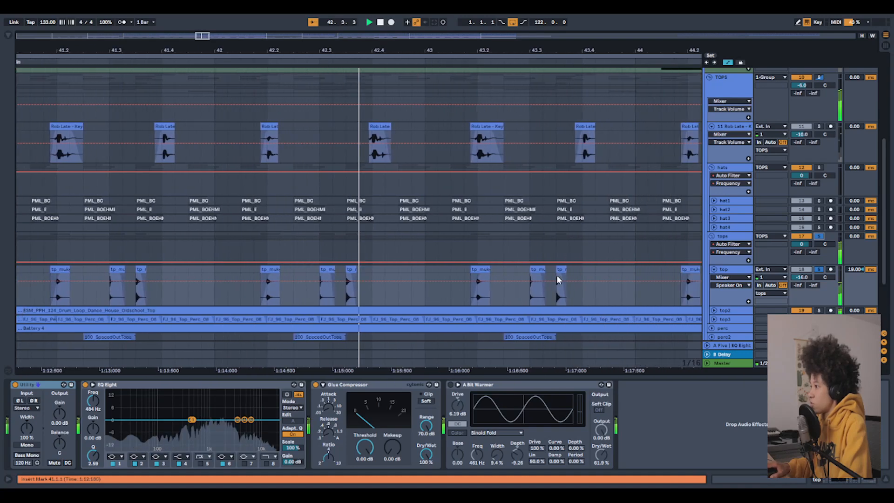
{"action": "scroll", "coordinate": [169, 292], "scroll_direction": "left", "scroll_amount": 5}
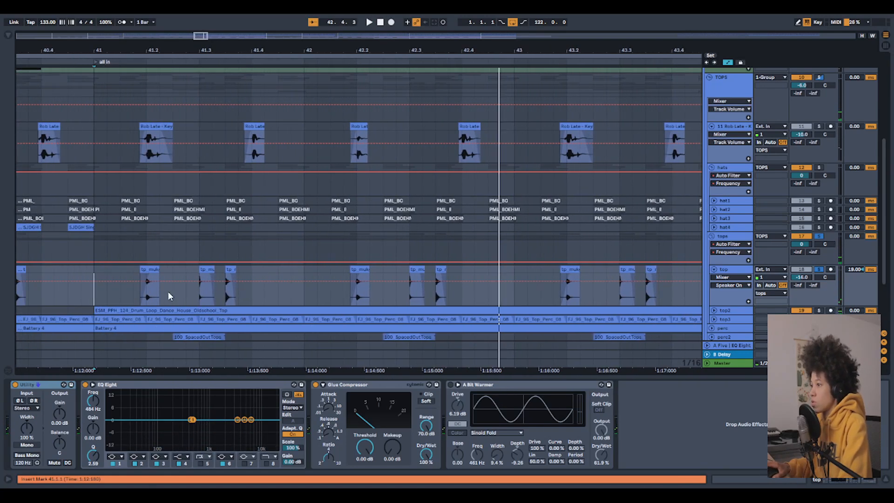
Solo and unfold the top2 track and play its Oldschool Top drum loop from bar 41.
{"action": "left_click", "coordinate": [829, 310]}
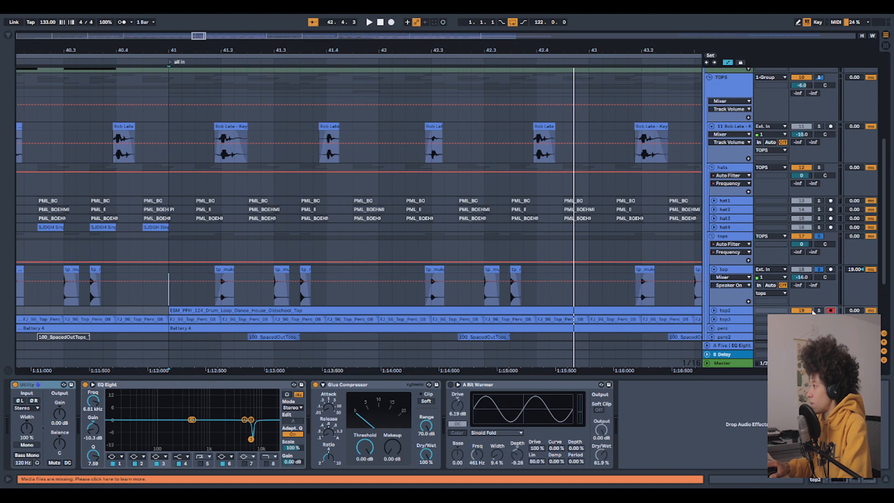
{"action": "left_click", "coordinate": [818, 311]}
{"action": "left_click", "coordinate": [712, 311]}
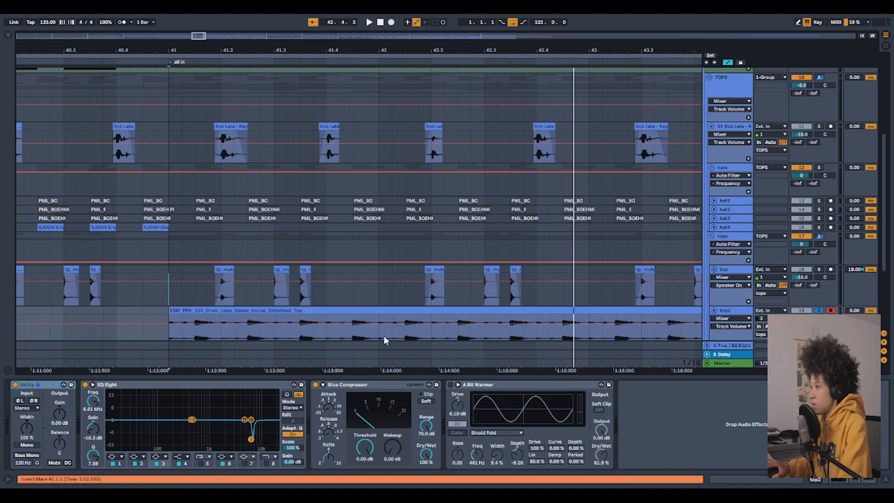
{"action": "scroll", "coordinate": [387, 339], "scroll_direction": "down", "scroll_amount": 3}
{"action": "key", "text": "space"}
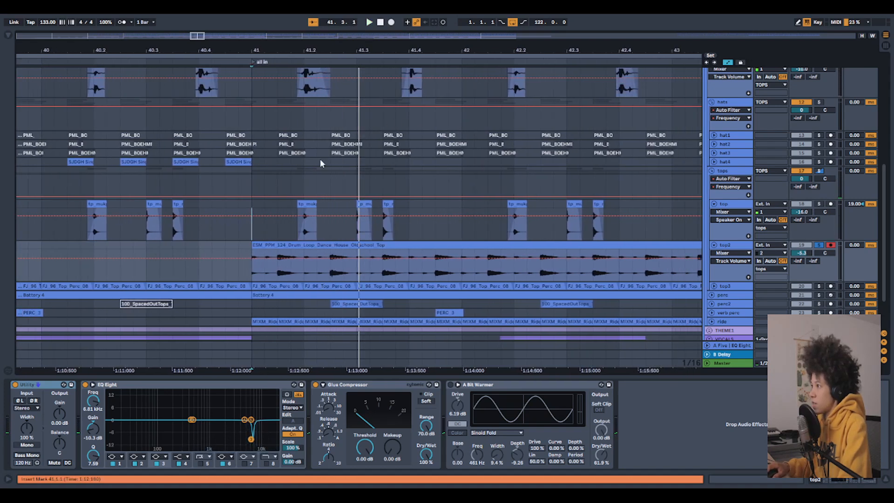
{"action": "key", "text": "space"}
{"action": "scroll", "coordinate": [493, 295], "scroll_direction": "down", "scroll_amount": 2}
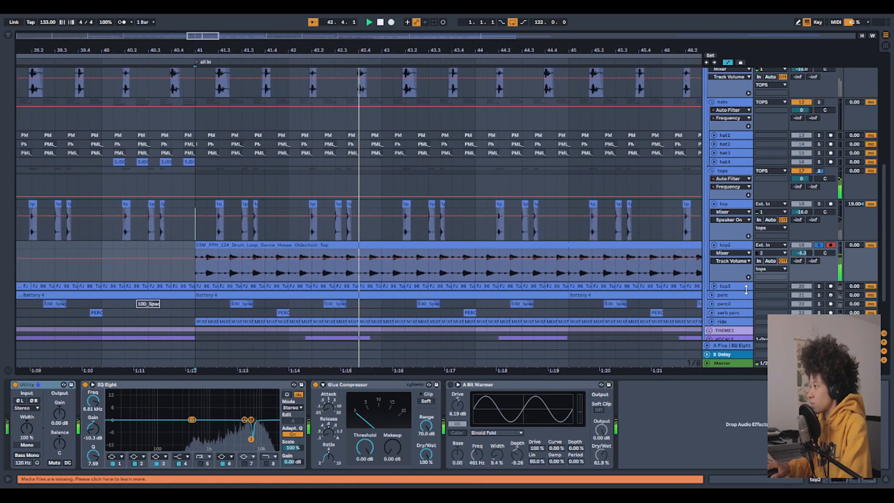
Solo and unfold the top3 track and play its Top Perc loop from bar 41.
{"action": "left_click", "coordinate": [818, 286]}
{"action": "key", "text": "space"}
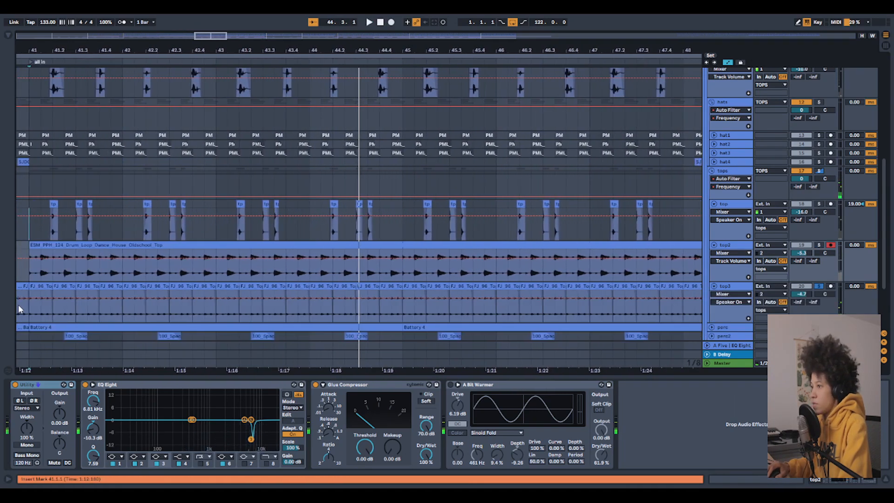
{"action": "key", "text": "space"}
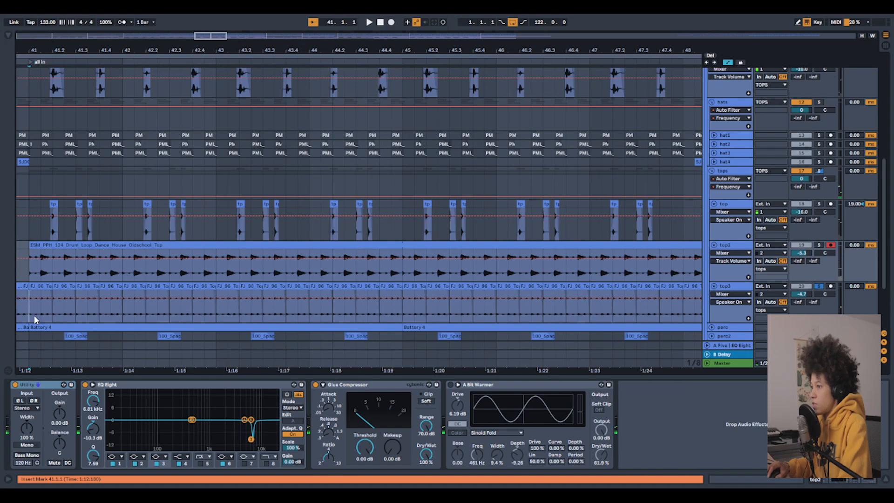
{"action": "left_click", "coordinate": [30, 311]}
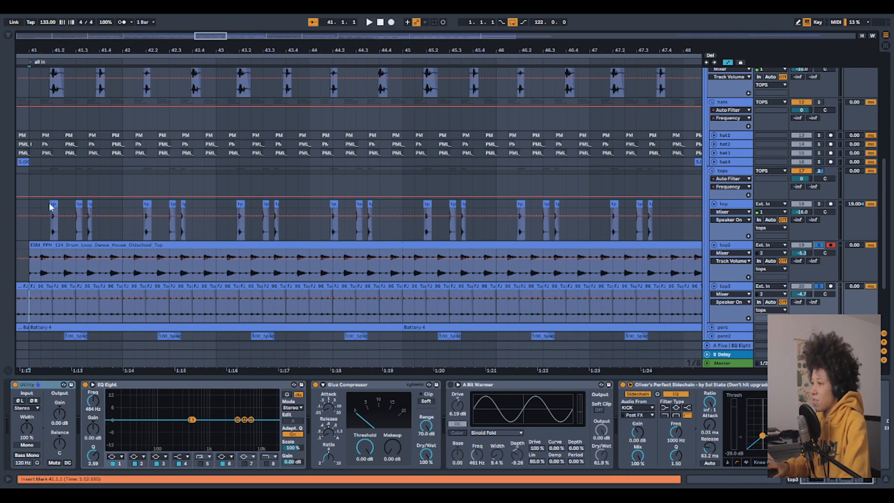
Unfold and solo the perc track and play its wood block pattern from 41.1.1.
{"action": "left_click_drag", "start_coordinate": [37, 51], "coordinate": [73, 320]}
{"action": "scroll", "coordinate": [512, 322], "scroll_direction": "down", "scroll_amount": 4}
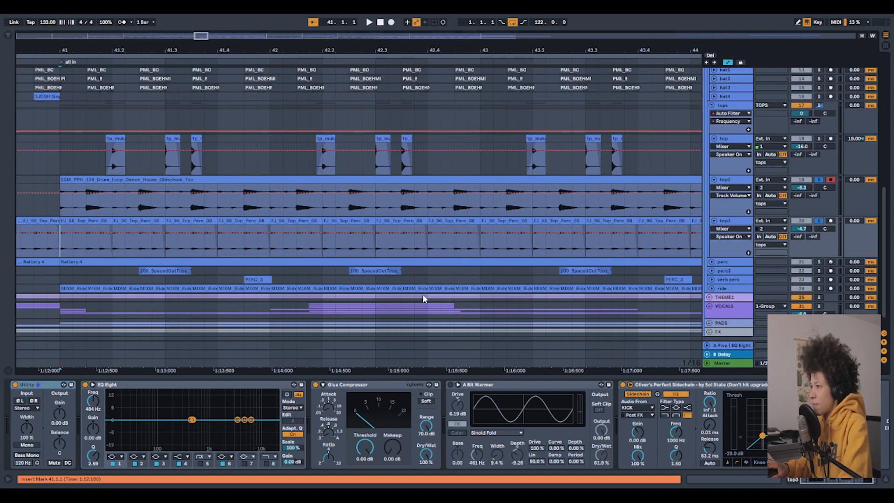
{"action": "left_click", "coordinate": [711, 262]}
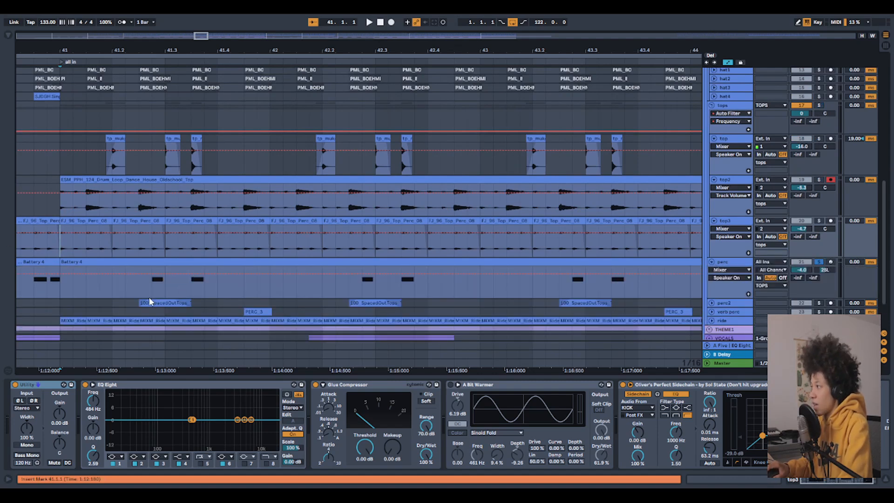
{"action": "left_click", "coordinate": [63, 285]}
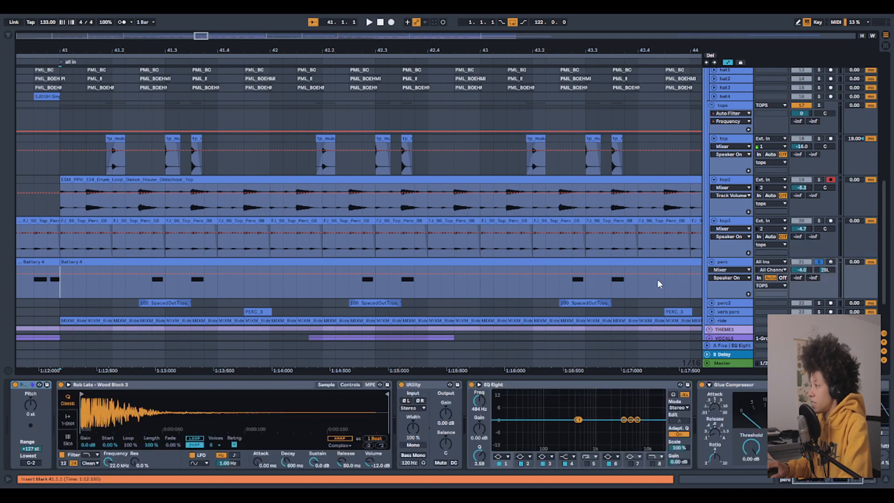
{"action": "key", "text": "space"}
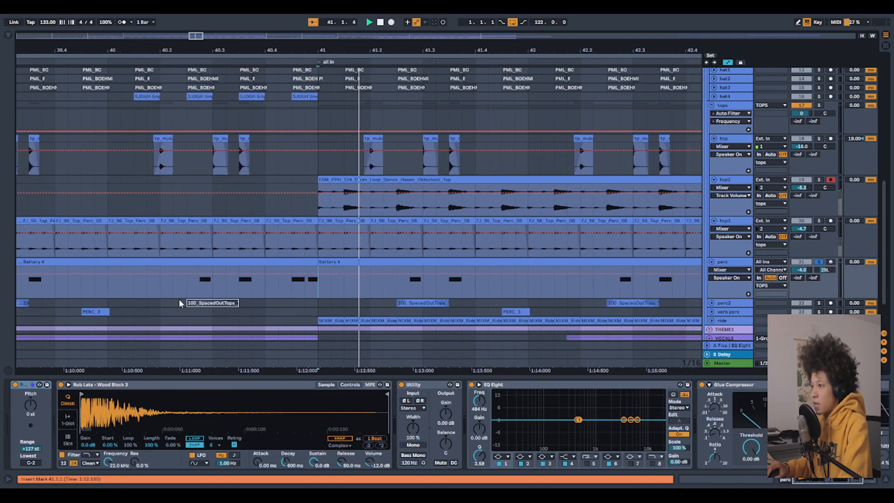
{"action": "key", "text": "space"}
Replay the perc track's Battery 4 clip from its start at 41.1.1.
{"action": "left_click", "coordinate": [228, 261]}
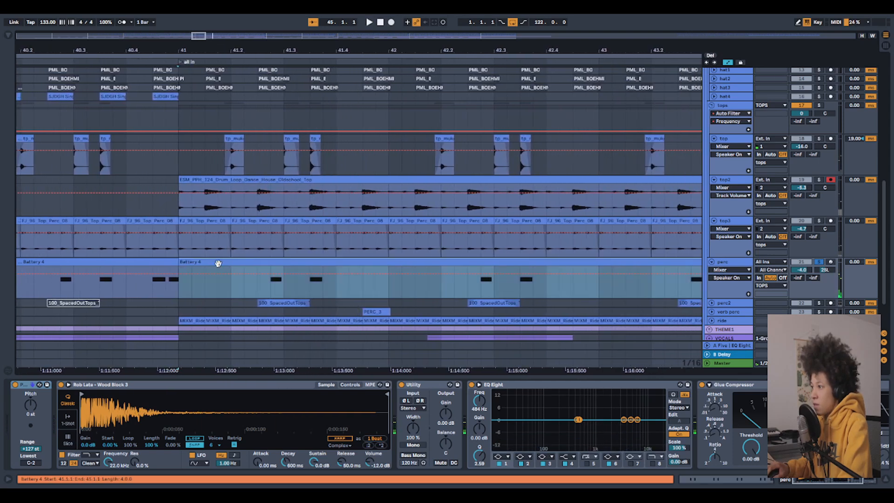
{"action": "left_click", "coordinate": [179, 290]}
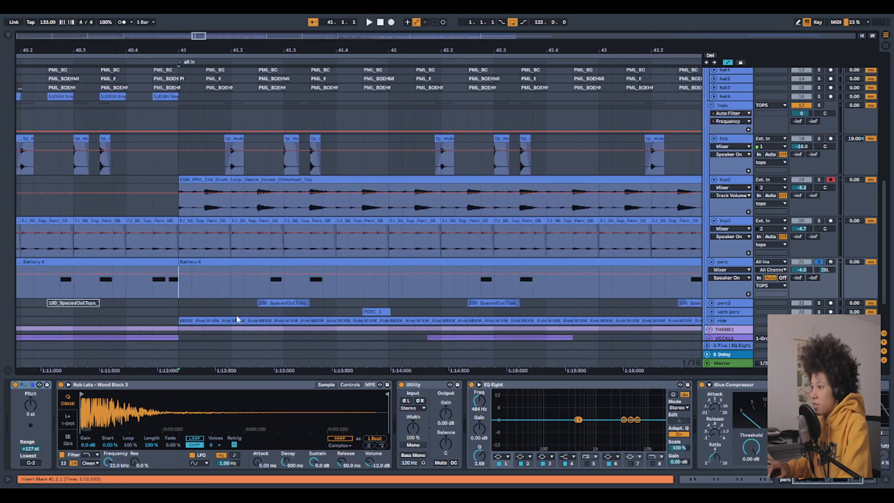
{"action": "key", "text": "space"}
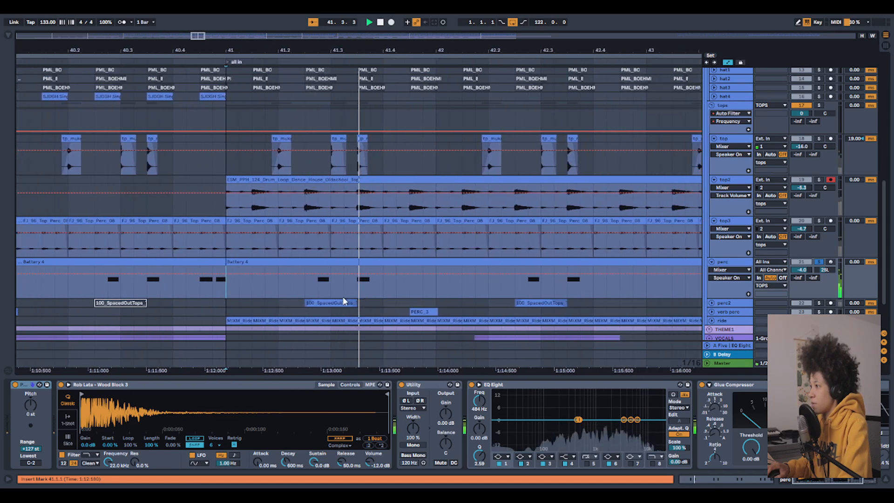
{"action": "key", "text": "space"}
Solo the tops group and perc2 alongside perc, unfold perc2, and play the layers together from bar 41.
{"action": "left_click", "coordinate": [819, 106]}
{"action": "key", "text": "space"}
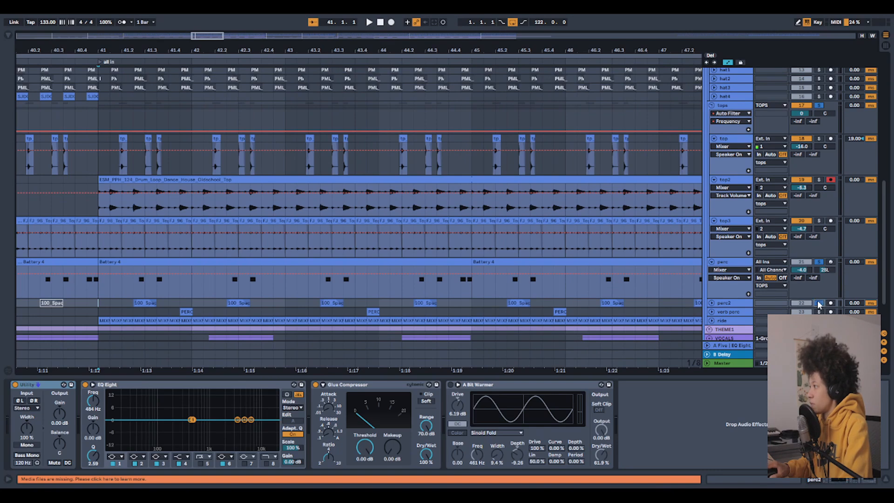
{"action": "key", "text": "space"}
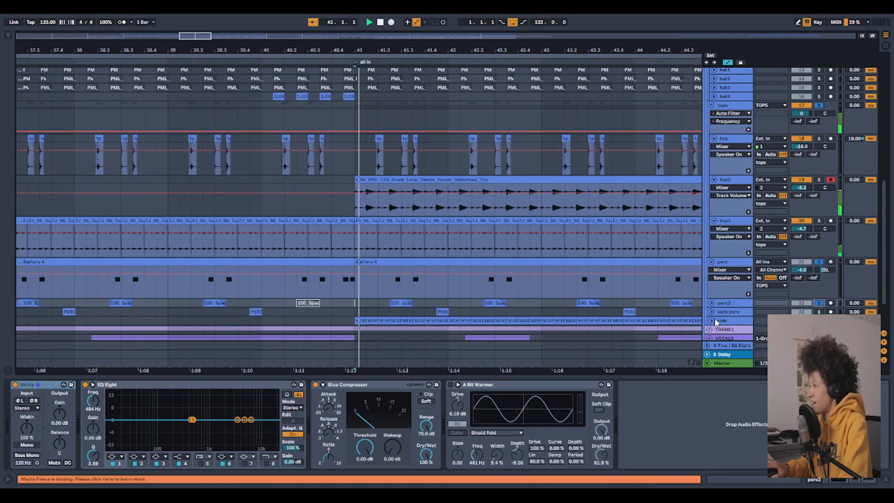
{"action": "left_click", "coordinate": [712, 304]}
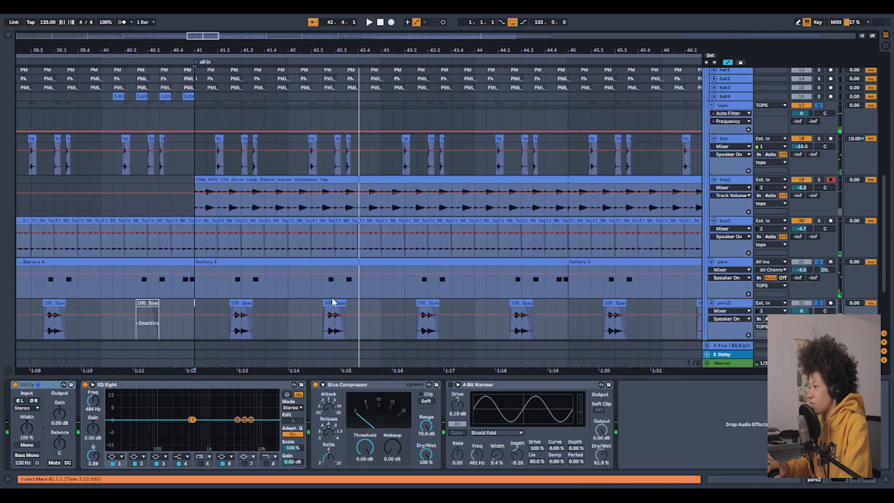
{"action": "key", "text": "space"}
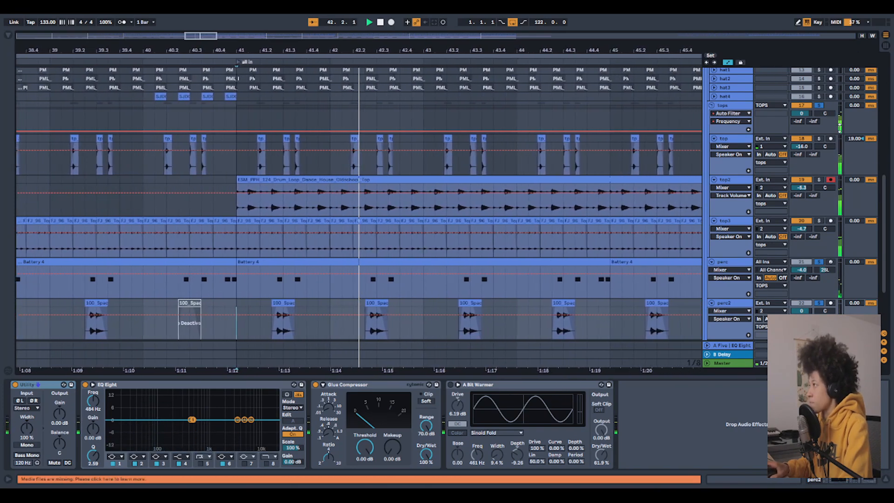
Add the KICK and SNARE tracks to the solos and play them with the tops and percussion from bar 41.
{"action": "scroll", "coordinate": [819, 139], "scroll_direction": "up", "scroll_amount": 5}
{"action": "scroll", "coordinate": [829, 137], "scroll_direction": "up", "scroll_amount": 4}
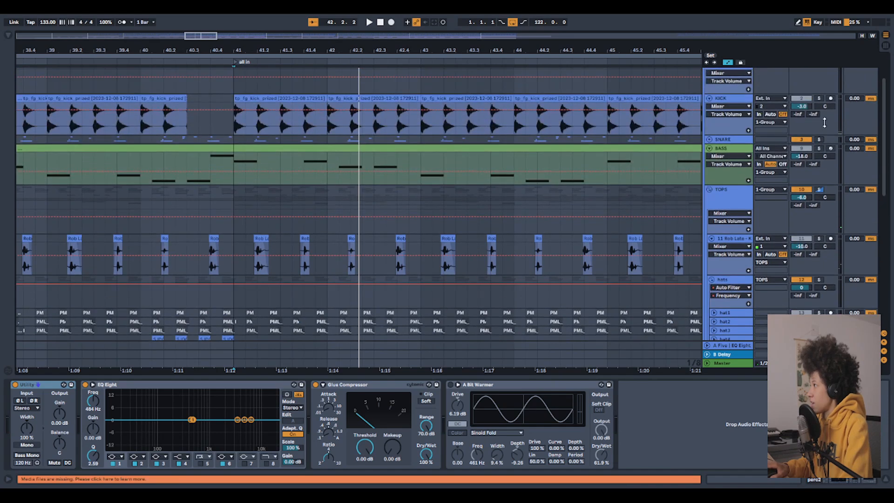
{"action": "left_click", "coordinate": [819, 98]}
{"action": "key", "text": "space"}
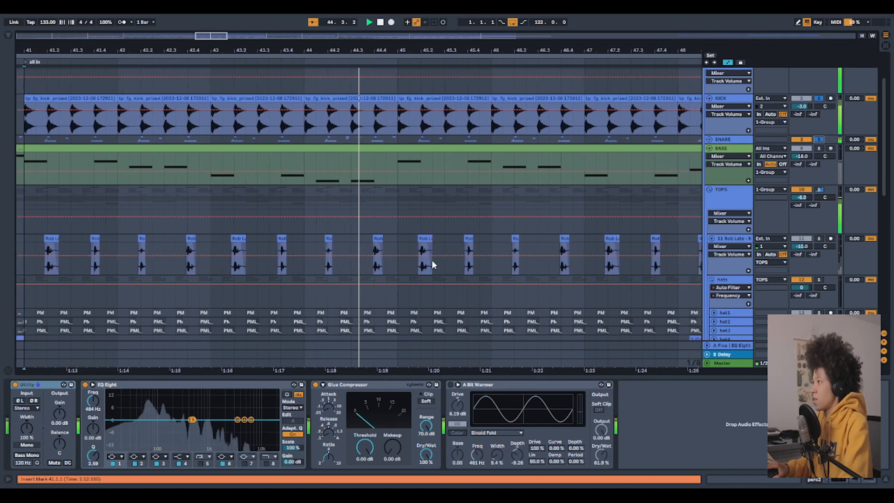
Solo the verb perc track and examine how the top, perc and perc2 hits line up within bar 41.
{"action": "scroll", "coordinate": [264, 252], "scroll_direction": "down", "scroll_amount": 10}
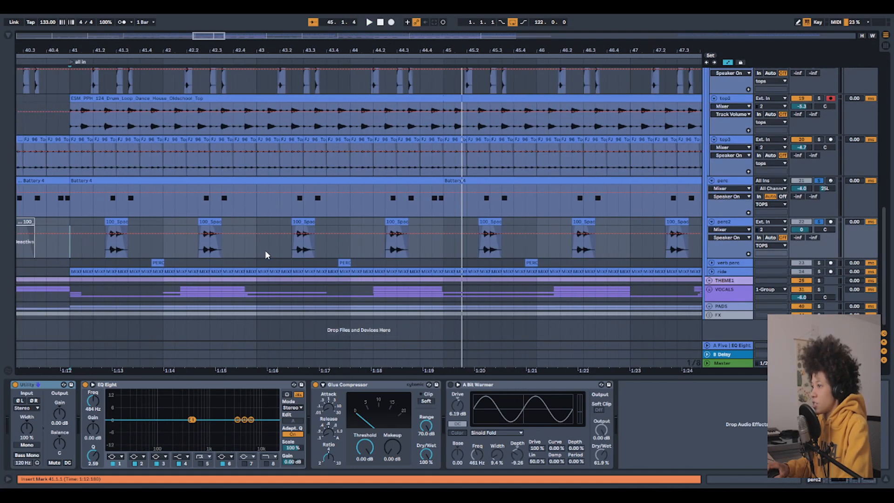
{"action": "left_click", "coordinate": [819, 263]}
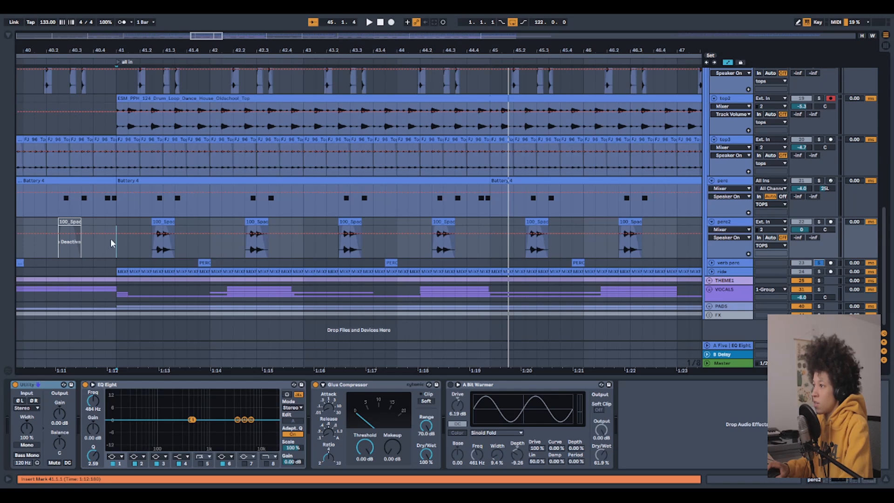
{"action": "scroll", "coordinate": [123, 233], "scroll_direction": "up", "scroll_amount": 5}
{"action": "scroll", "coordinate": [123, 234], "scroll_direction": "up", "scroll_amount": 3}
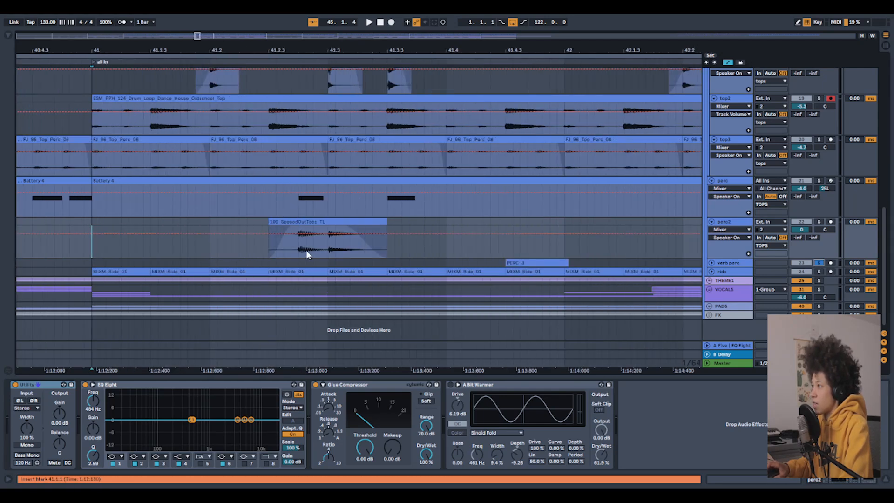
{"action": "scroll", "coordinate": [307, 188], "scroll_direction": "up", "scroll_amount": 1}
{"action": "scroll", "coordinate": [308, 189], "scroll_direction": "up", "scroll_amount": 2}
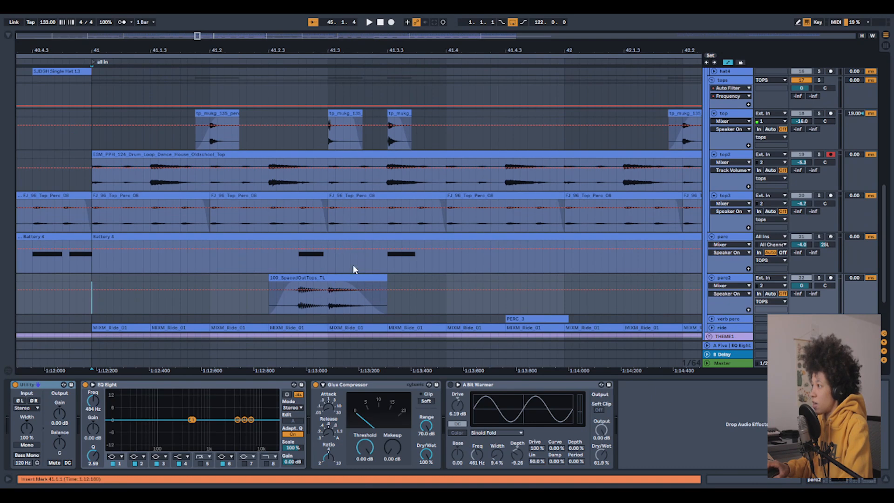
{"action": "scroll", "coordinate": [331, 177], "scroll_direction": "up", "scroll_amount": 3}
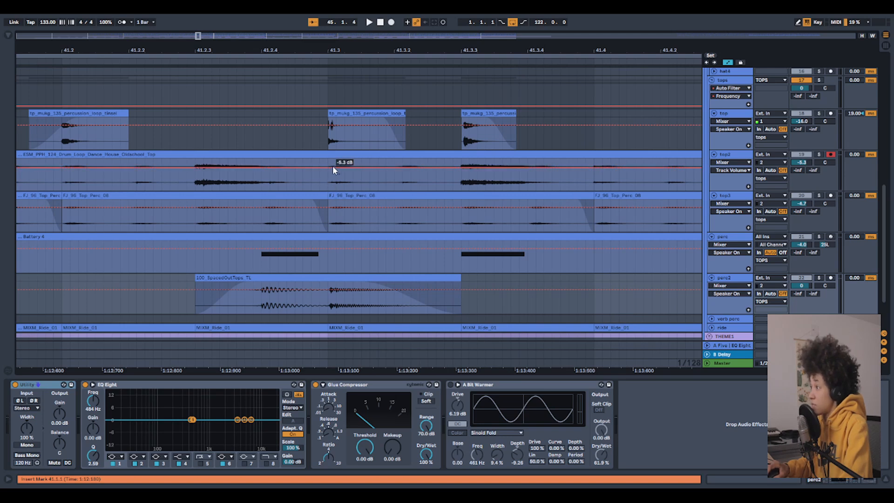
{"action": "scroll", "coordinate": [327, 184], "scroll_direction": "up", "scroll_amount": 4}
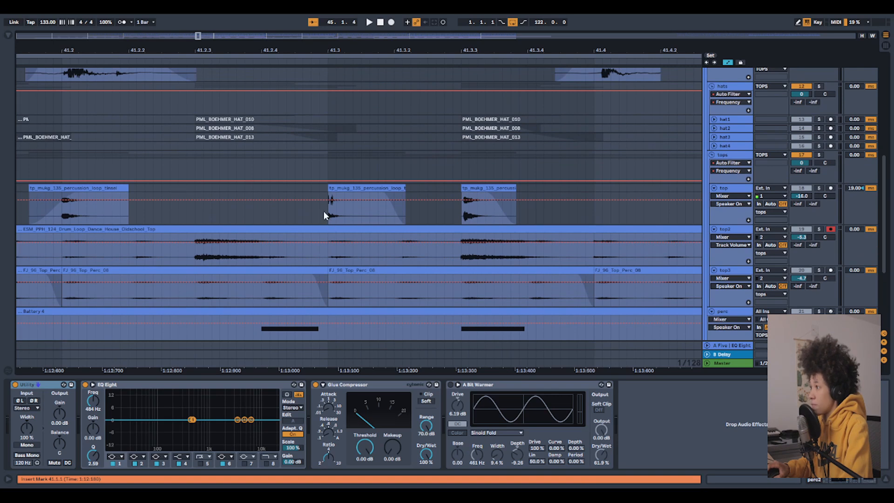
{"action": "scroll", "coordinate": [327, 247], "scroll_direction": "up", "scroll_amount": 2}
{"action": "scroll", "coordinate": [328, 248], "scroll_direction": "down", "scroll_amount": 4}
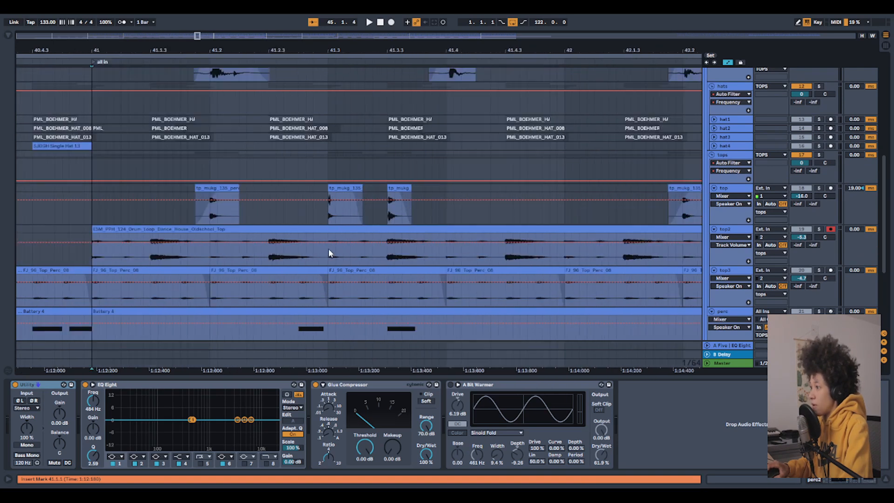
Solo the ride track alongside verb perc and play its first hits from bar 41.
{"action": "scroll", "coordinate": [328, 248], "scroll_direction": "down", "scroll_amount": 4}
{"action": "left_click", "coordinate": [110, 281]}
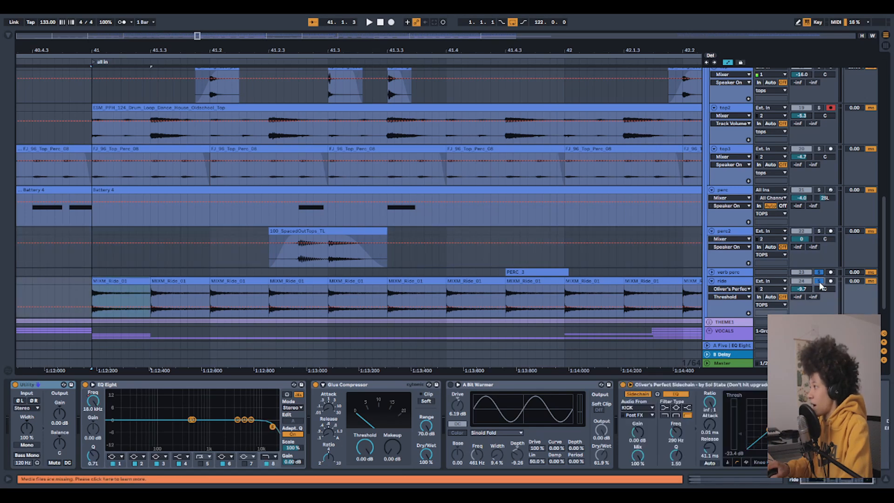
{"action": "key", "text": "space"}
{"action": "key", "text": "space"}
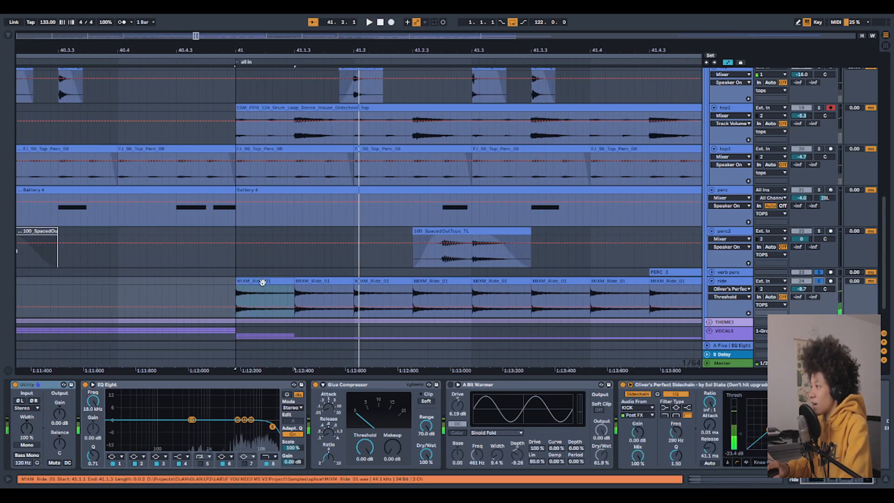
Solo KICK, SNARE and the TOPS group, and play the ride together with them from bar 41.
{"action": "scroll", "coordinate": [261, 282], "scroll_direction": "down", "scroll_amount": 5}
{"action": "scroll", "coordinate": [255, 280], "scroll_direction": "down", "scroll_amount": 1}
{"action": "scroll", "coordinate": [254, 269], "scroll_direction": "down", "scroll_amount": 4}
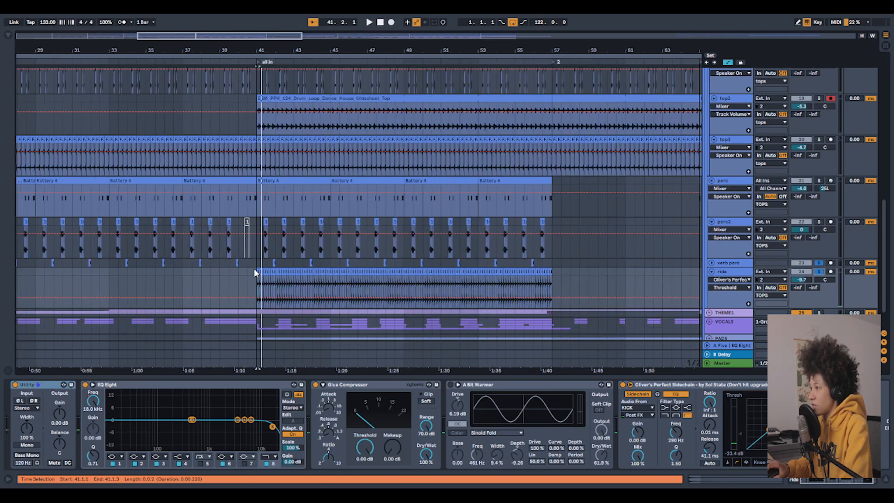
{"action": "key", "text": "space"}
{"action": "scroll", "coordinate": [792, 187], "scroll_direction": "up", "scroll_amount": 4}
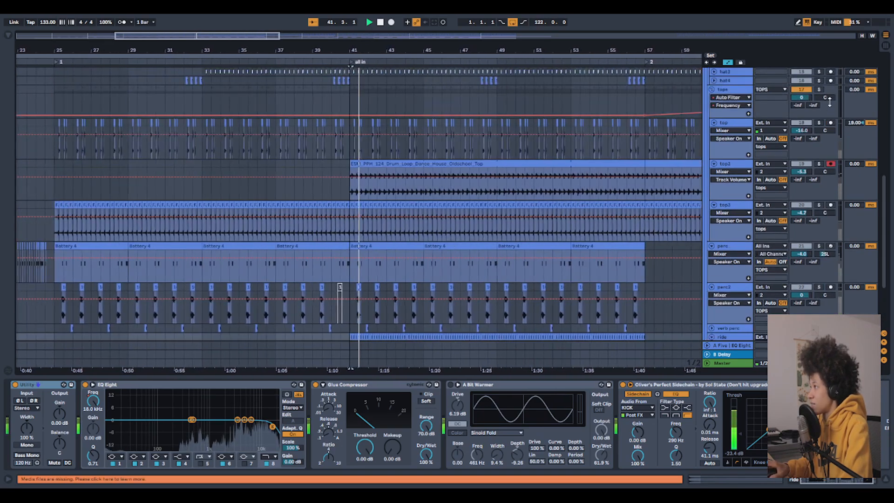
{"action": "scroll", "coordinate": [820, 91], "scroll_direction": "up", "scroll_amount": 10}
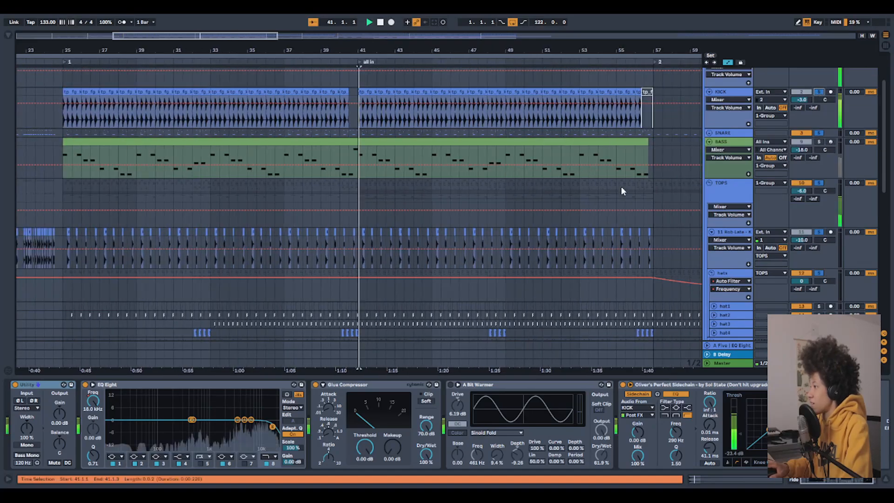
{"action": "scroll", "coordinate": [460, 240], "scroll_direction": "down", "scroll_amount": 10}
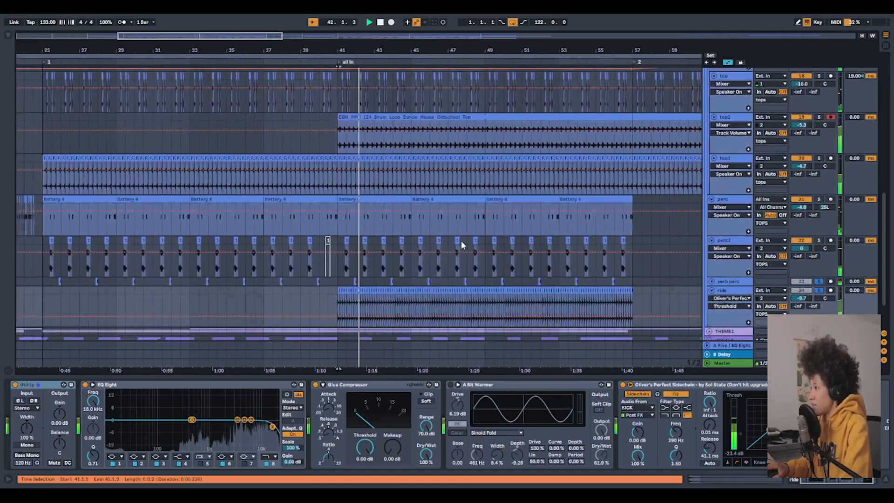
{"action": "key", "text": "space"}
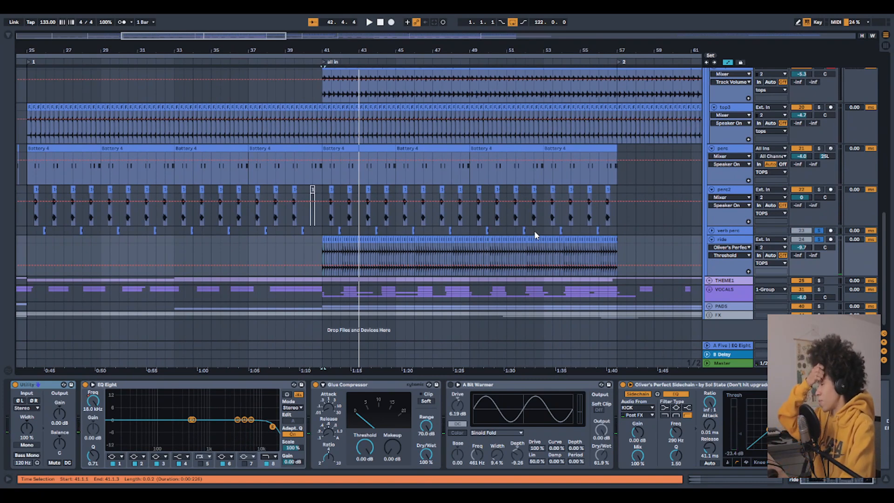
{"action": "key", "text": "space"}
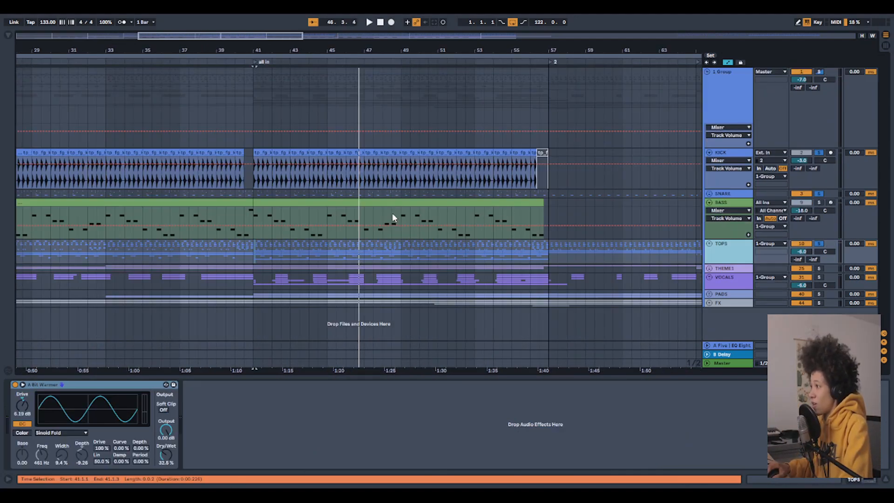
Select the BASS track's clip to show its devices, solo BASS, and play it from bar 41.
{"action": "left_click", "coordinate": [392, 218]}
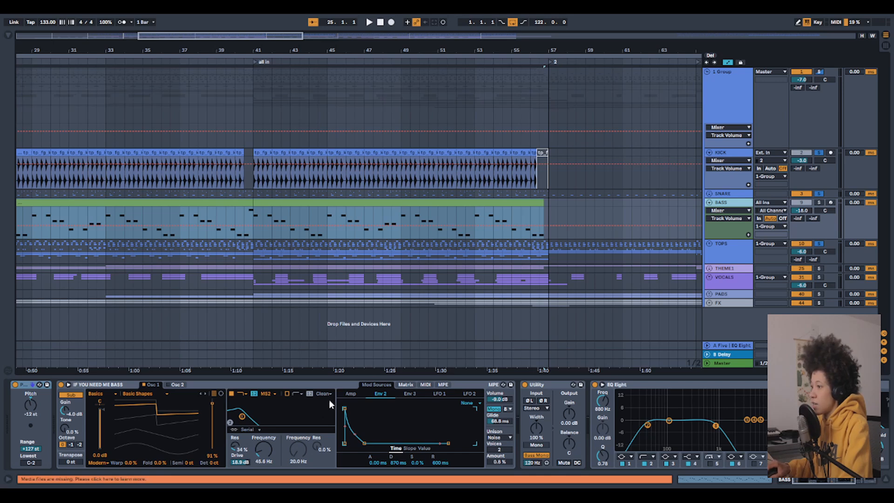
{"action": "left_click", "coordinate": [279, 204]}
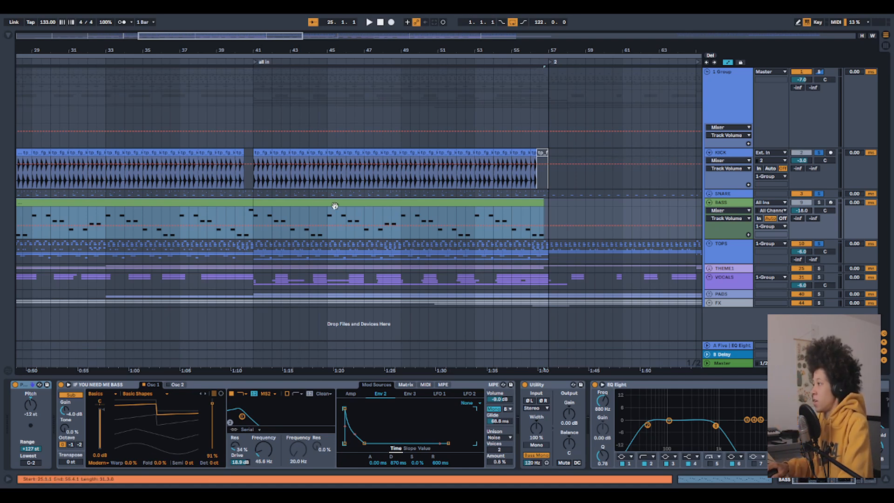
{"action": "left_click", "coordinate": [255, 216]}
{"action": "left_click", "coordinate": [818, 202]}
{"action": "key", "text": "space"}
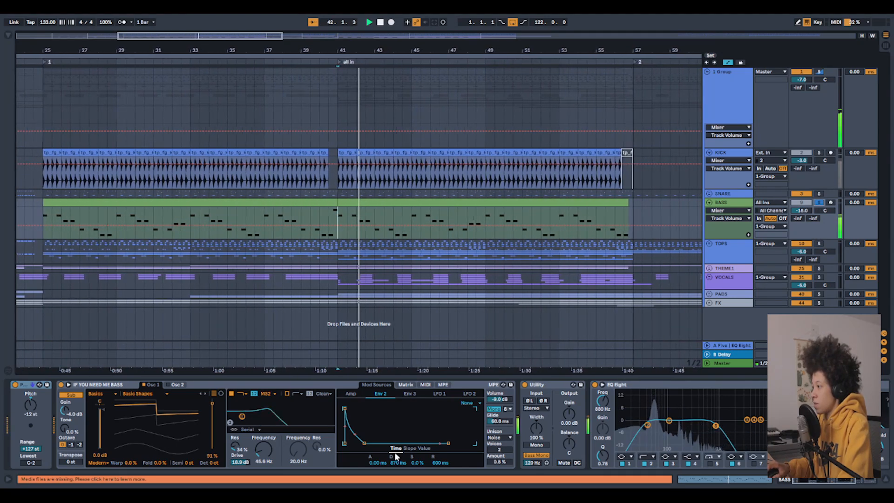
Examine the bass synth's Amp and Env 2 envelopes and how Env 2 modulates Filter 1 frequency in the modulation matrix.
{"action": "left_click", "coordinate": [357, 393]}
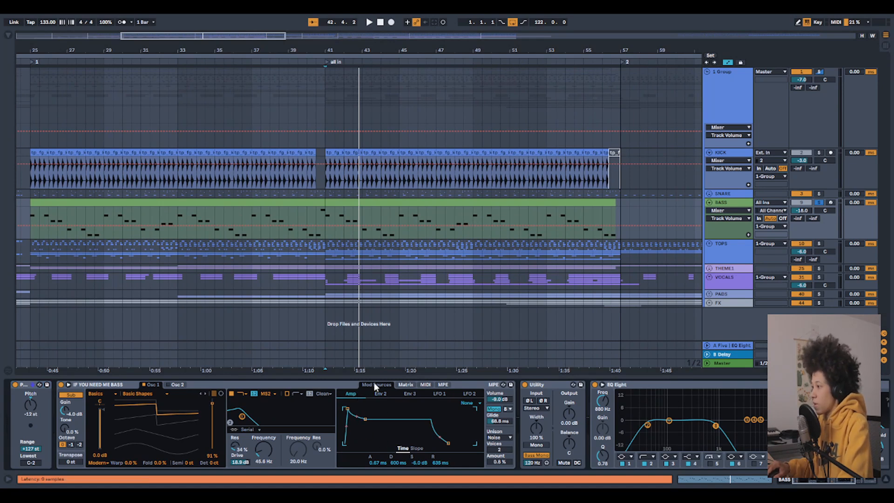
{"action": "left_click", "coordinate": [406, 384]}
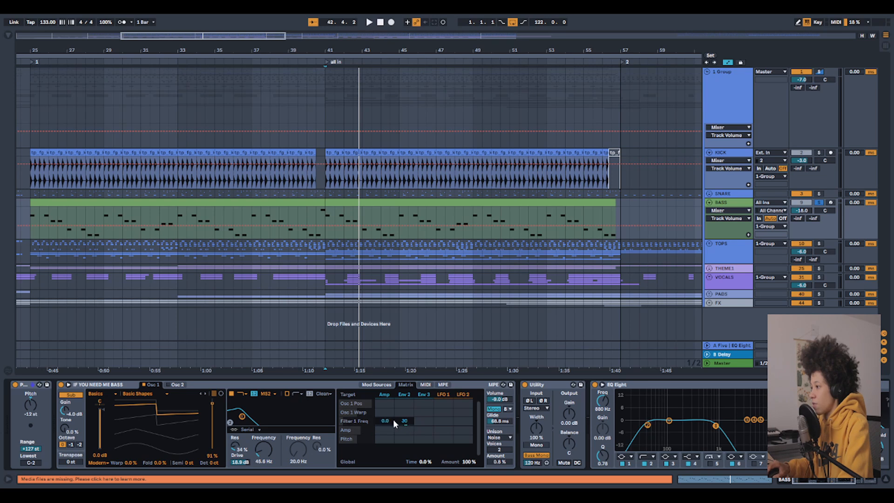
{"action": "left_click", "coordinate": [406, 395]}
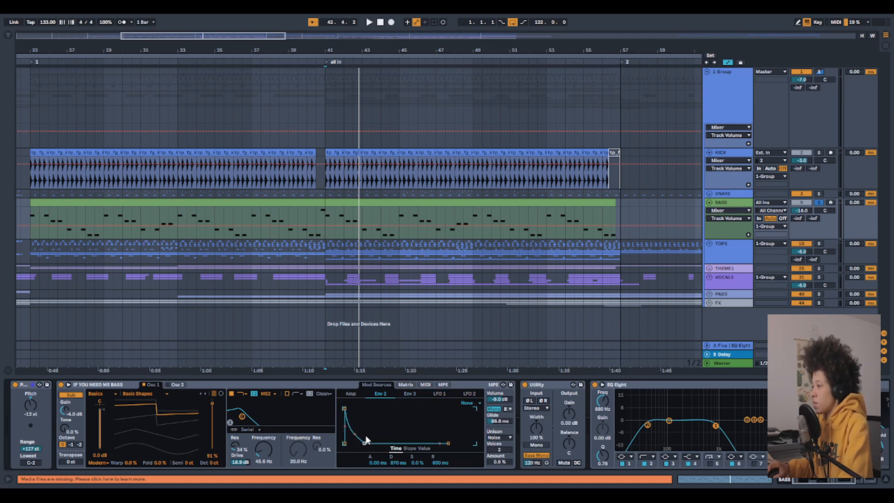
{"action": "left_click", "coordinate": [351, 396]}
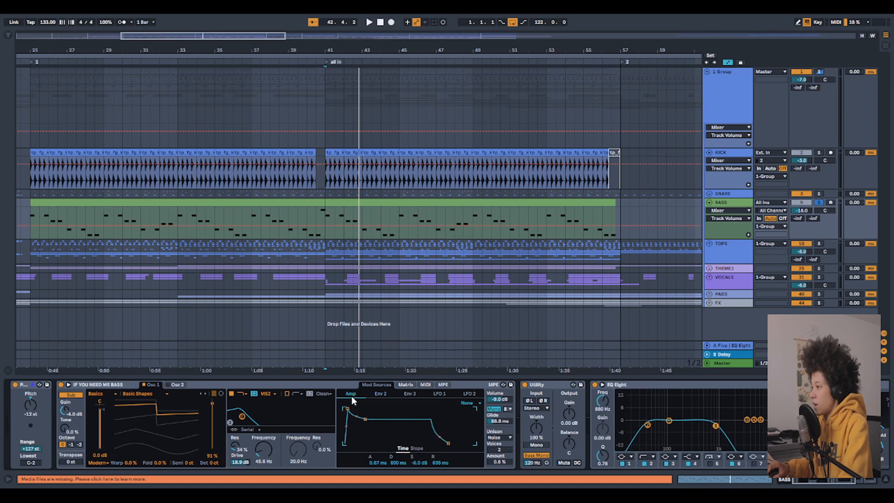
{"action": "left_click", "coordinate": [389, 393]}
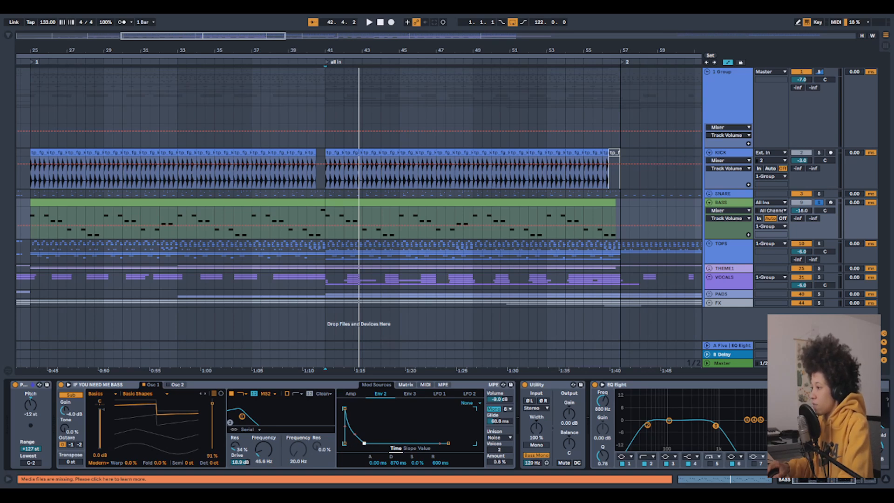
Play the bass while trying out the Env 2 decay and lowering the Osc 1 position to 57%.
{"action": "key", "text": "space"}
{"action": "left_click_drag", "start_coordinate": [387, 426], "coordinate": [364, 443]}
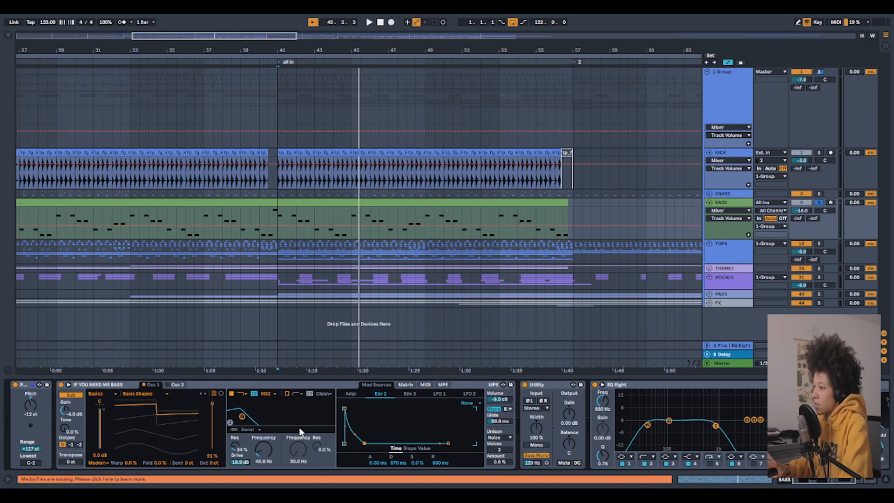
{"action": "left_click_drag", "start_coordinate": [210, 403], "coordinate": [212, 417]}
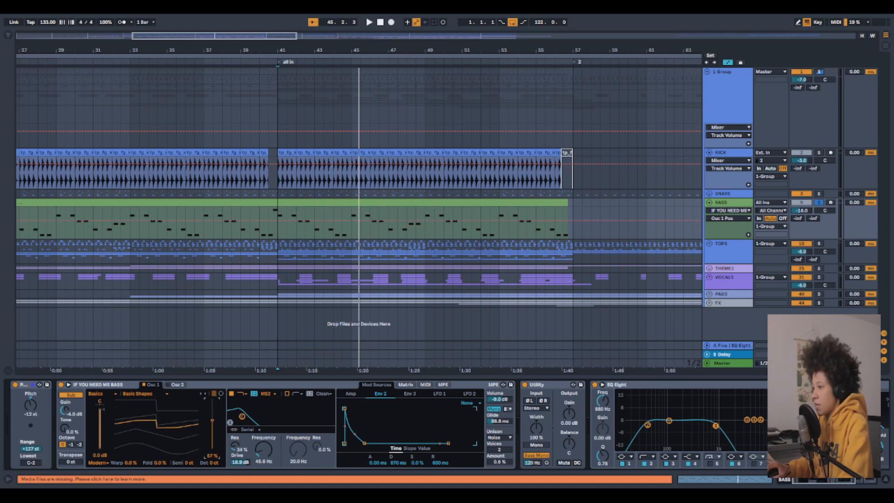
{"action": "key", "text": "space"}
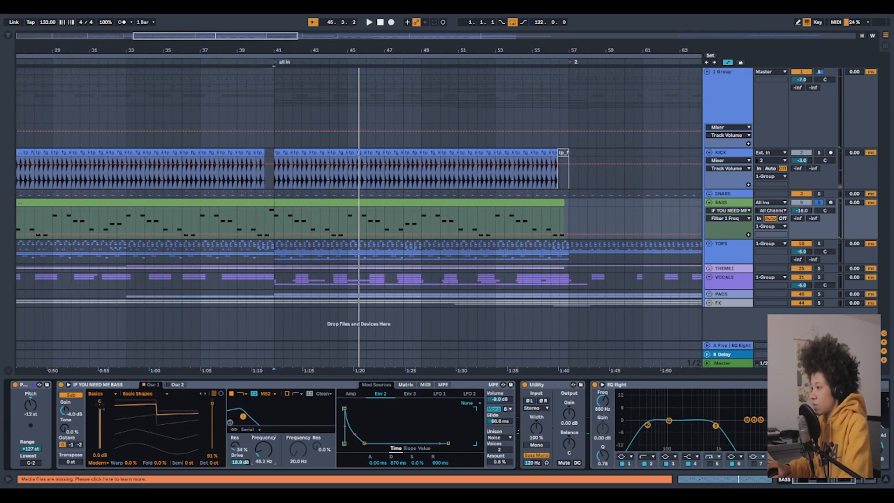
Play the bass while trying a low Osc 1 position and a Filter 1 frequency of 1.48 kHz, and restore the original sound.
{"action": "key", "text": "space"}
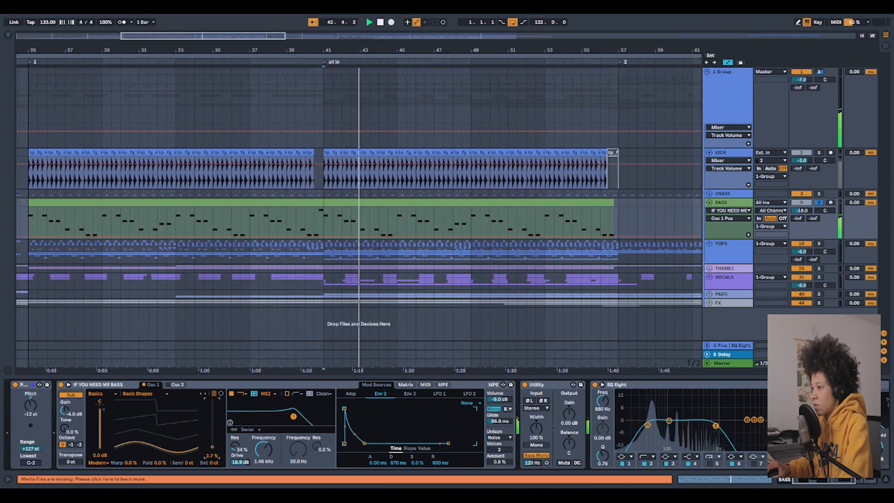
{"action": "key", "text": "ctrl+z"}
{"action": "left_click_drag", "start_coordinate": [267, 450], "coordinate": [267, 454]}
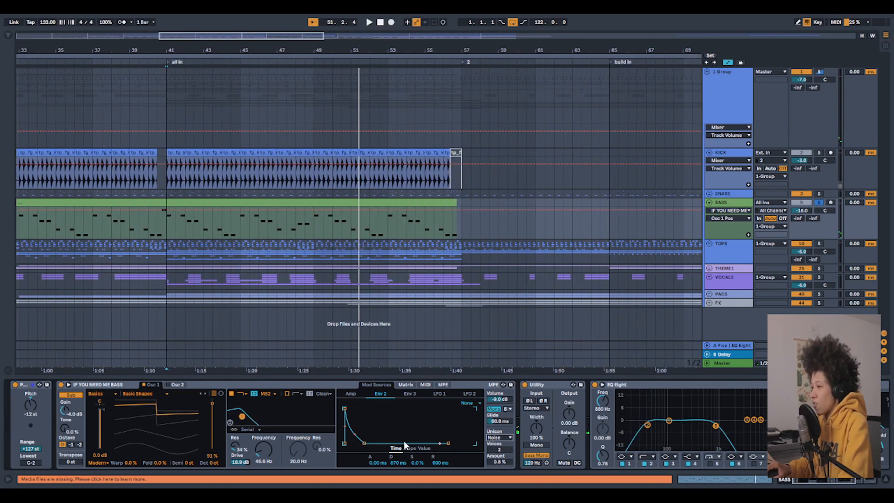
Examine the rest of the bass device chain: Utility, EQ Eight, Glue Compressor and A Bit Warmer.
{"action": "scroll", "coordinate": [403, 440], "scroll_direction": "down", "scroll_amount": 5}
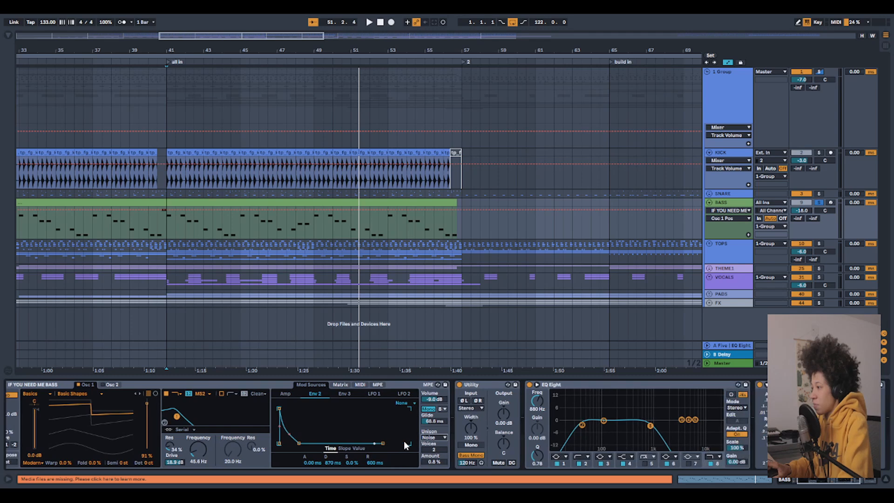
{"action": "scroll", "coordinate": [418, 428], "scroll_direction": "down", "scroll_amount": 2}
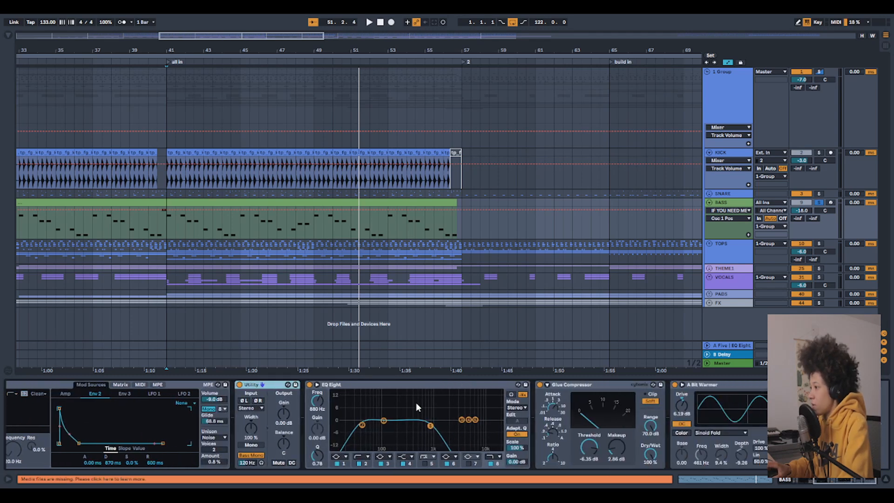
{"action": "left_click", "coordinate": [426, 385]}
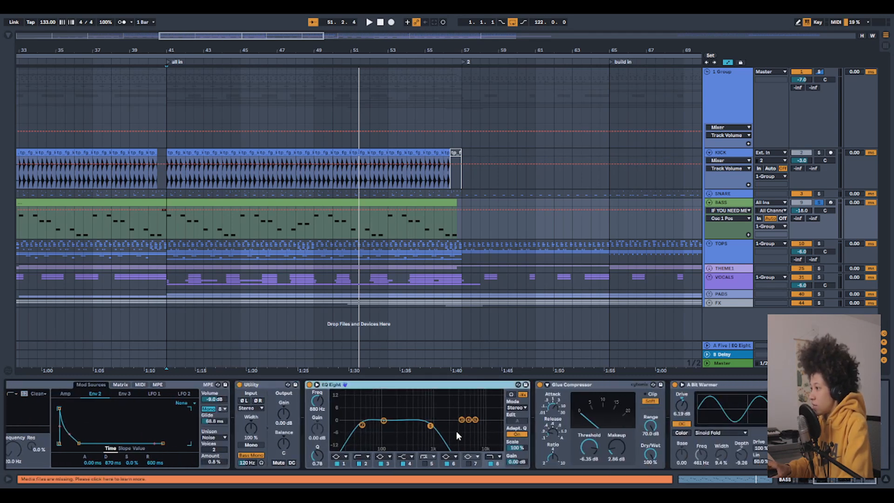
{"action": "left_click", "coordinate": [610, 385]}
{"action": "key", "text": "space"}
{"action": "left_click", "coordinate": [727, 384]}
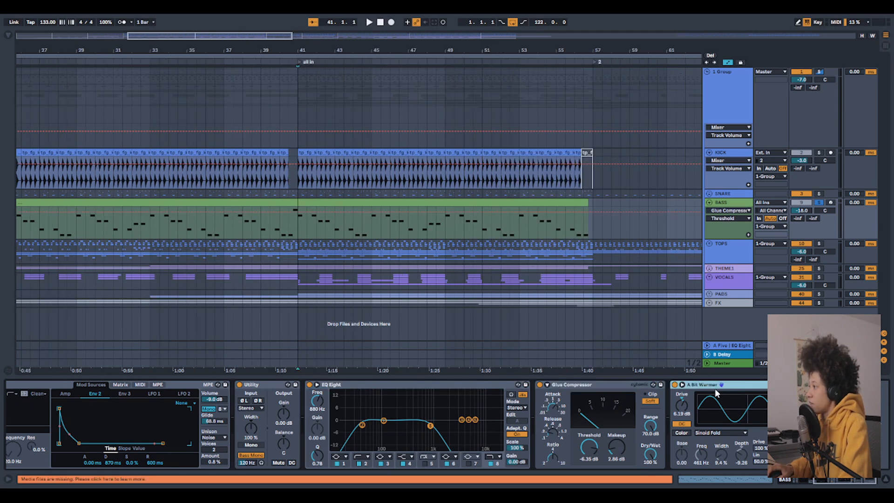
Fold the BASS track, and unfold and solo the THEME1 group.
{"action": "left_click", "coordinate": [708, 202]}
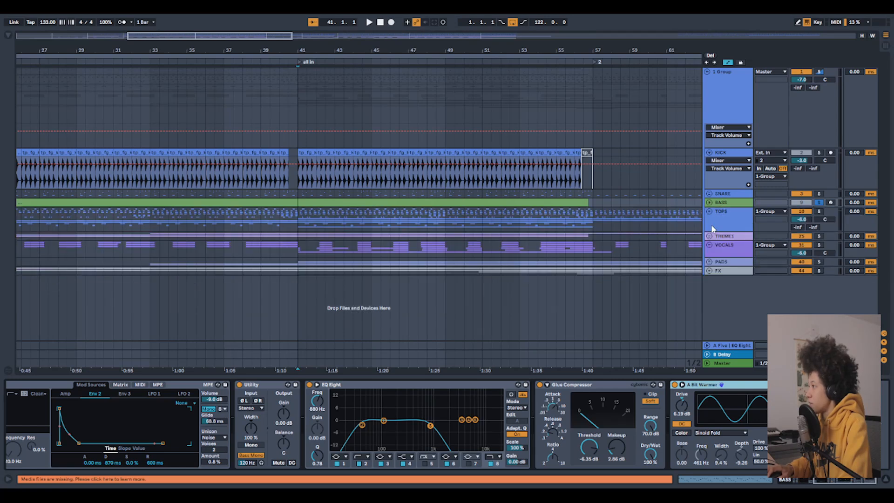
{"action": "left_click", "coordinate": [709, 236]}
{"action": "scroll", "coordinate": [172, 273], "scroll_direction": "down", "scroll_amount": 5}
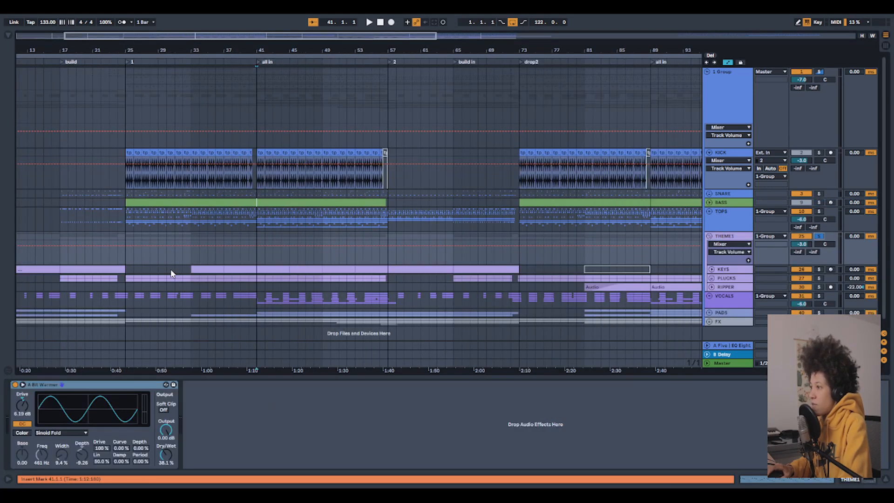
{"action": "scroll", "coordinate": [172, 274], "scroll_direction": "left", "scroll_amount": 4}
Solo and unfold KEYS, select its clip in bars 1 to 9, and play it with the Instrument Rack's Wavetable chain open.
{"action": "left_click", "coordinate": [93, 270]}
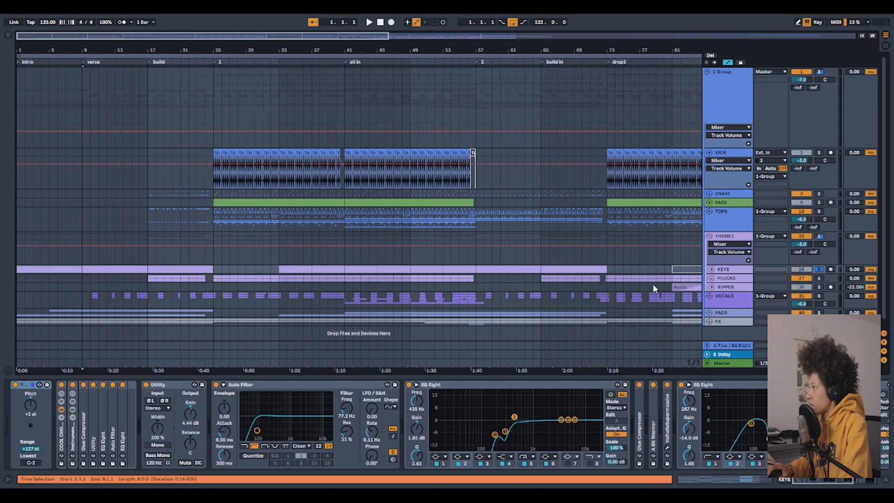
{"action": "left_click", "coordinate": [710, 269]}
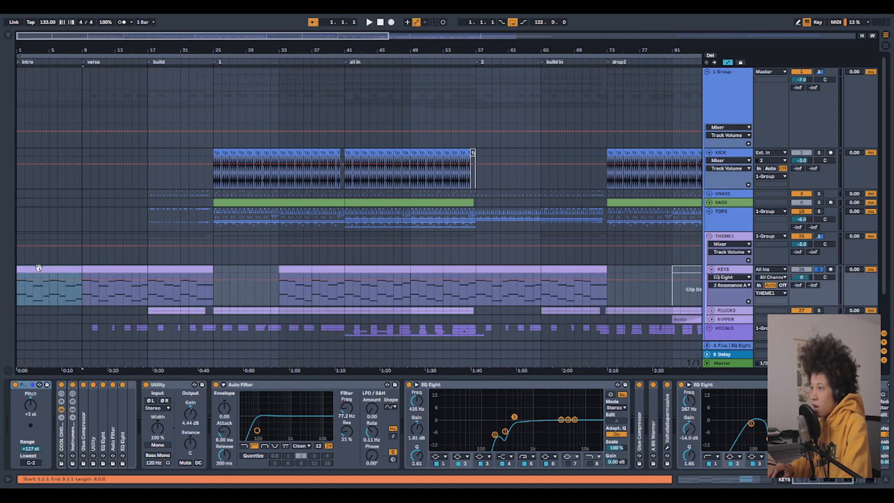
{"action": "double_click", "coordinate": [70, 439]}
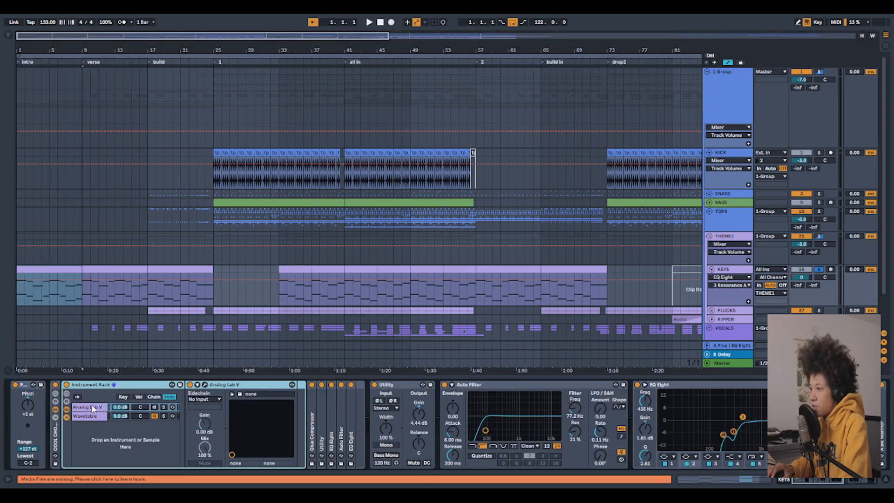
{"action": "left_click", "coordinate": [86, 417]}
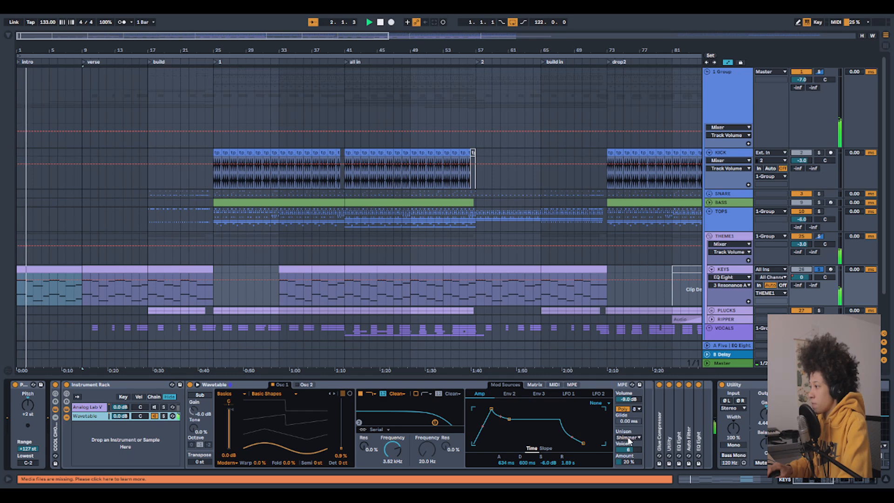
Try different unison settings on the KEYS Wavetable during playback, raising the Amount and returning it to 20%.
{"action": "left_click_drag", "start_coordinate": [628, 450], "coordinate": [628, 463]}
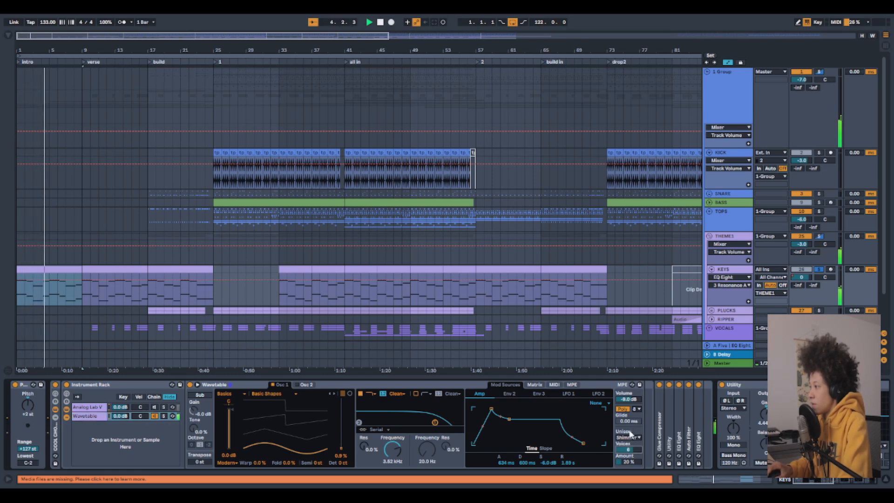
{"action": "left_click", "coordinate": [104, 385]}
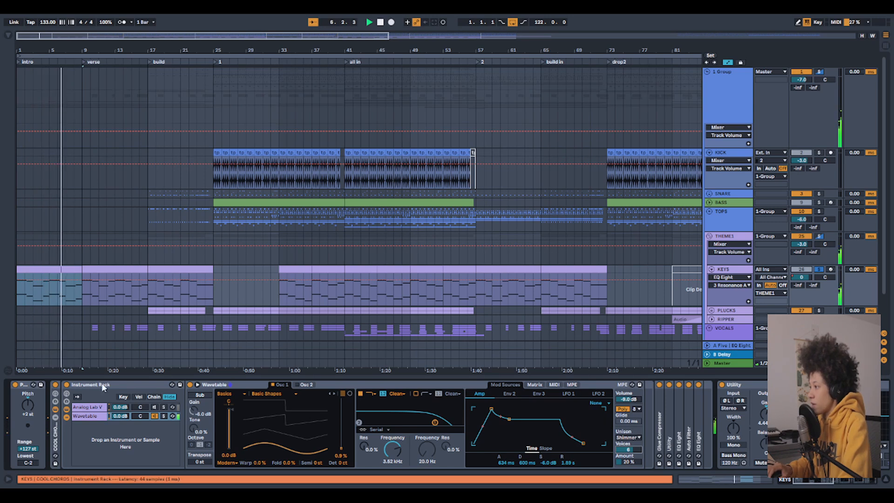
{"action": "left_click_drag", "start_coordinate": [628, 462], "coordinate": [628, 436]}
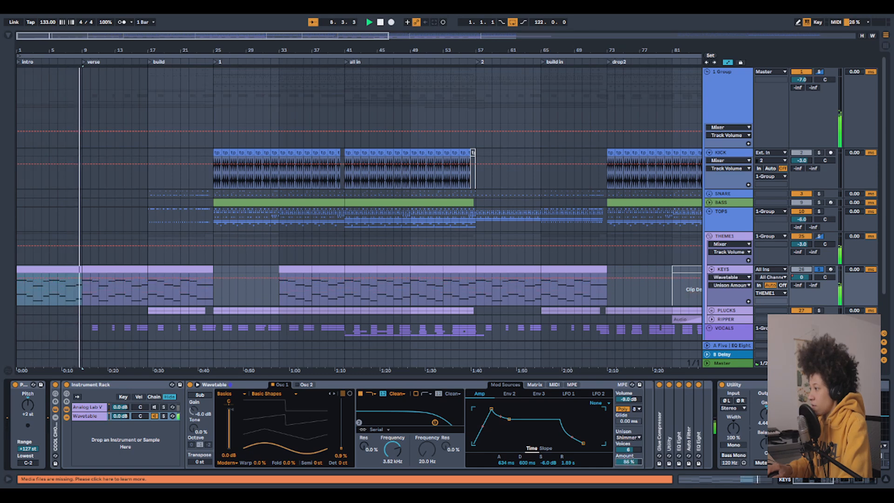
{"action": "left_click_drag", "start_coordinate": [628, 462], "coordinate": [628, 492]}
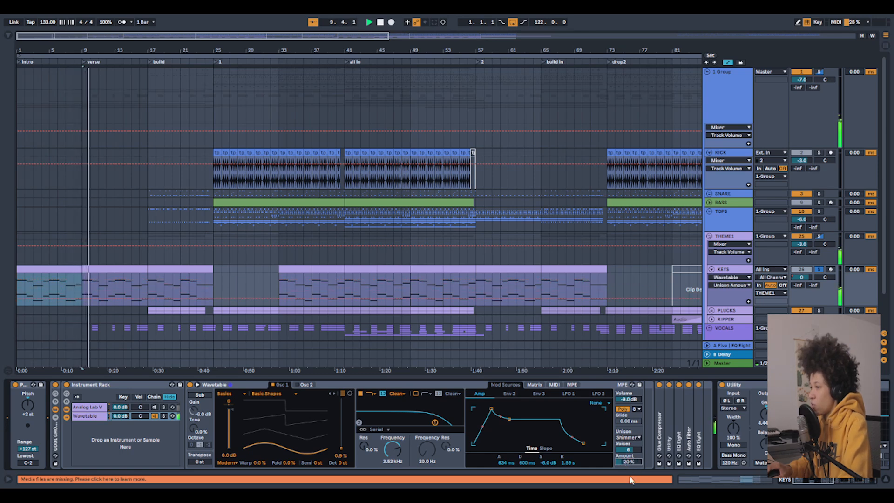
Collapse the KEYS Instrument Rack and examine the Auto Filter with its Frequency automation in the arrangement during playback.
{"action": "left_click", "coordinate": [140, 385]}
{"action": "double_click", "coordinate": [140, 386]}
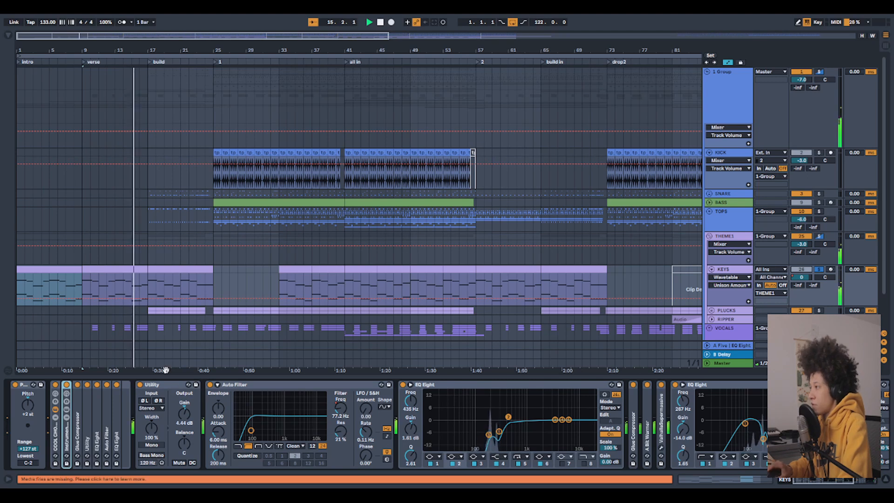
{"action": "scroll", "coordinate": [176, 400], "scroll_direction": "right", "scroll_amount": 5}
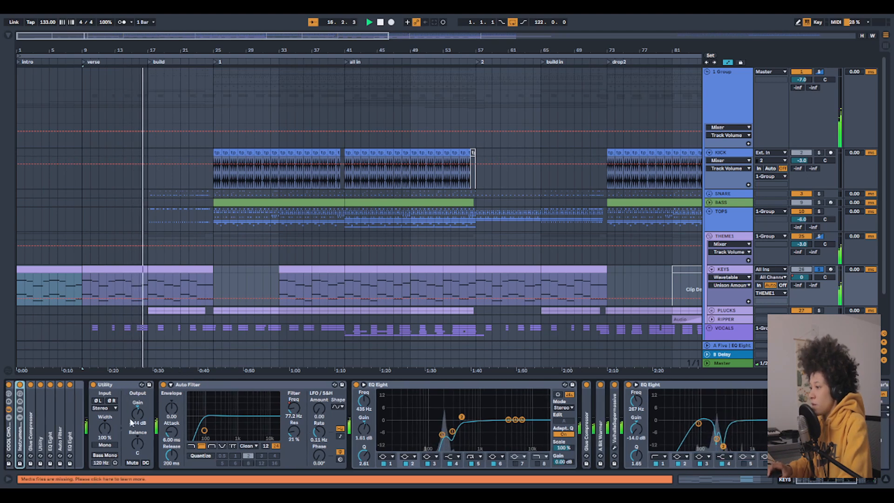
{"action": "left_click", "coordinate": [250, 410]}
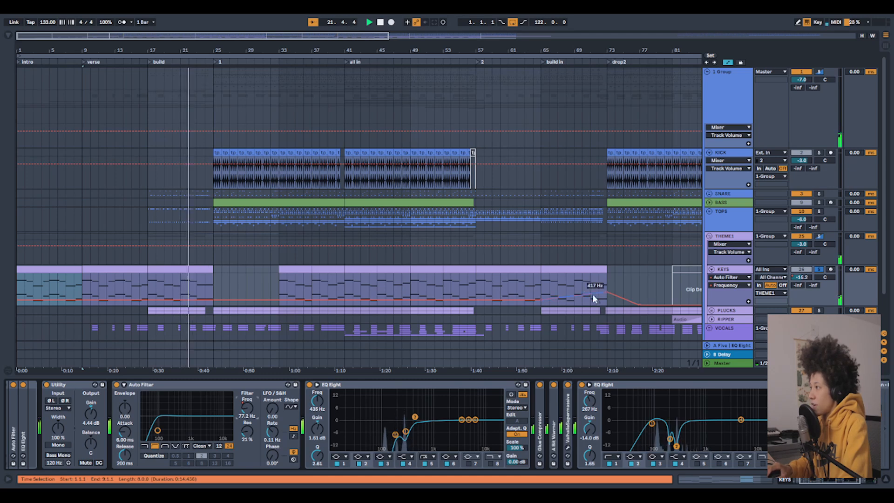
{"action": "scroll", "coordinate": [169, 292], "scroll_direction": "up", "scroll_amount": 5}
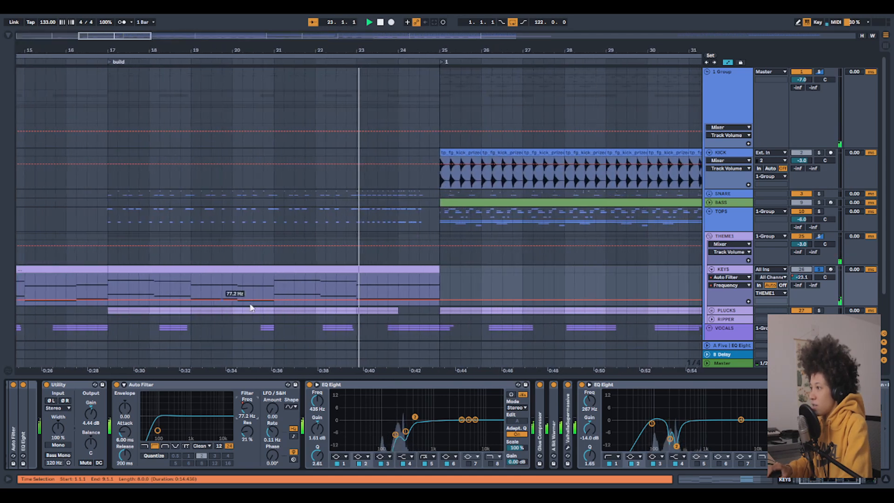
{"action": "scroll", "coordinate": [216, 294], "scroll_direction": "down", "scroll_amount": 5}
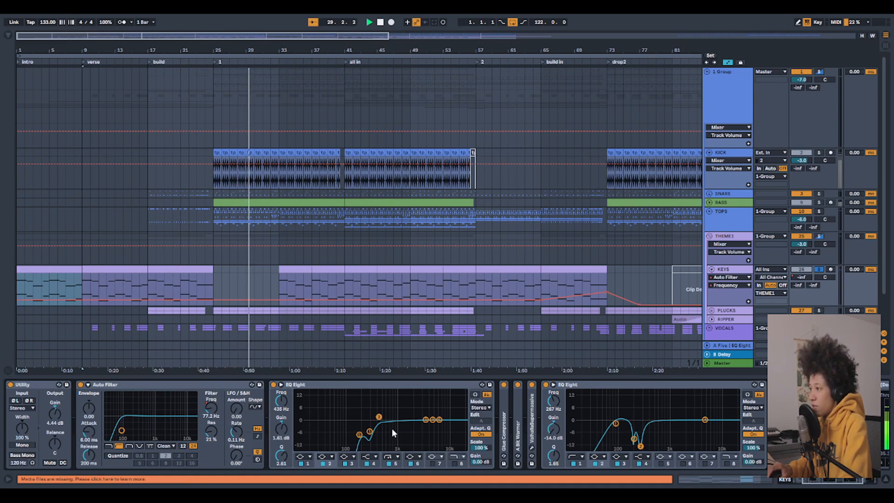
Inspect the low bands of the first EQ Eight on KEYS and compare the sound with the device off and on.
{"action": "left_click", "coordinate": [360, 435]}
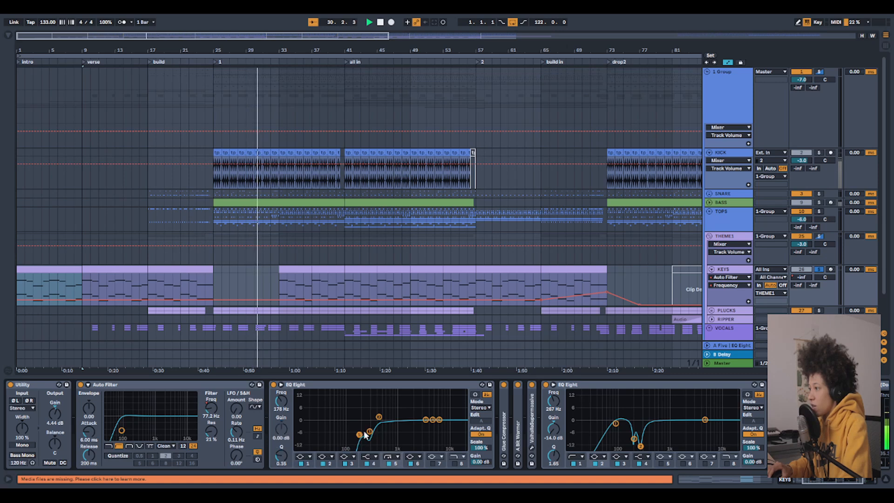
{"action": "left_click", "coordinate": [379, 417]}
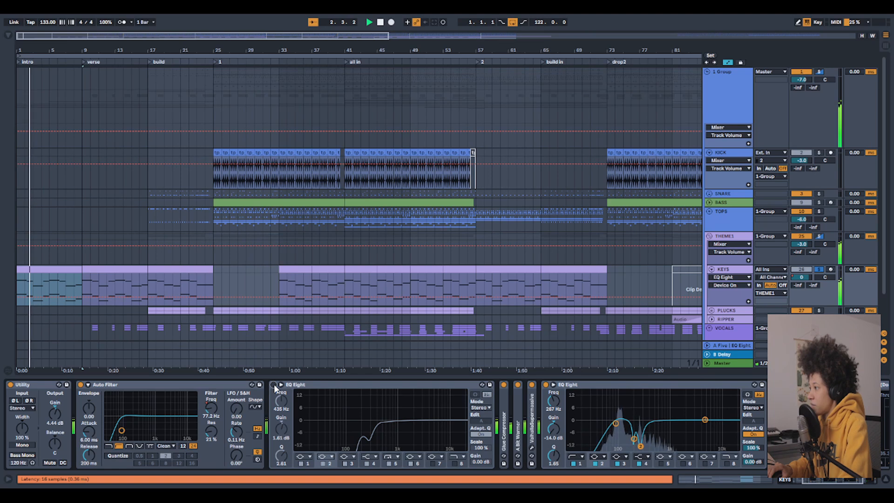
{"action": "left_click", "coordinate": [273, 385]}
Unfold Glue Compressor, A Bit Warmer and Valhalla on KEYS in turn, and inspect the second EQ Eight after them.
{"action": "scroll", "coordinate": [326, 409], "scroll_direction": "down", "scroll_amount": 3}
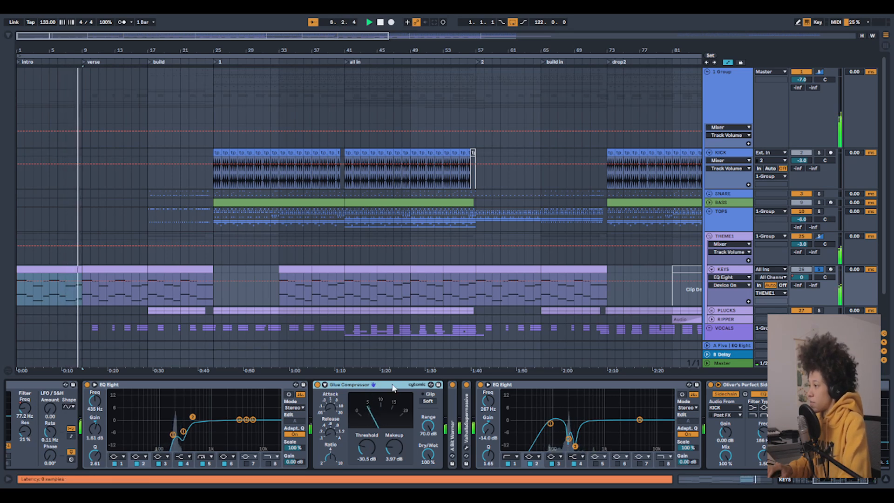
{"action": "double_click", "coordinate": [393, 385]}
{"action": "double_click", "coordinate": [334, 404]}
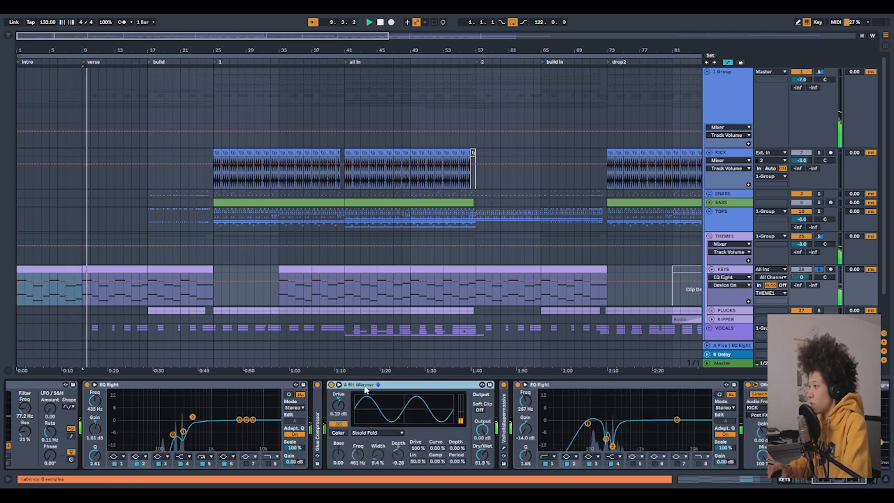
{"action": "double_click", "coordinate": [365, 390]}
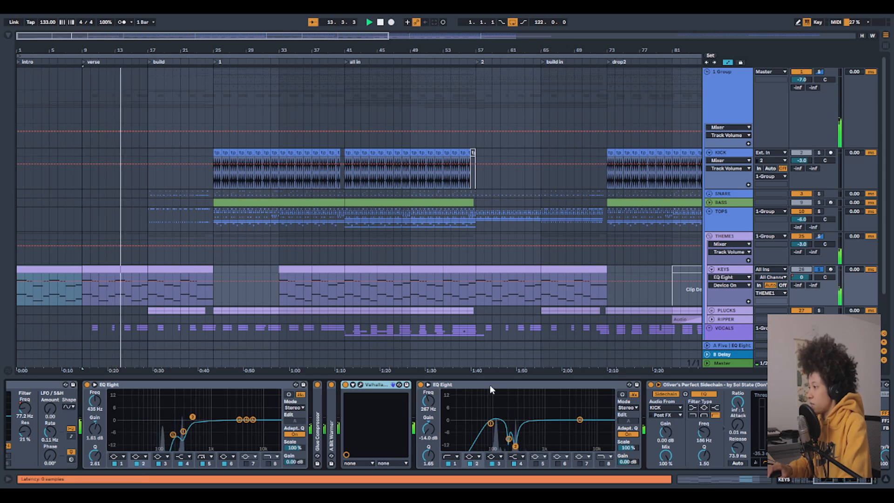
{"action": "left_click", "coordinate": [484, 433]}
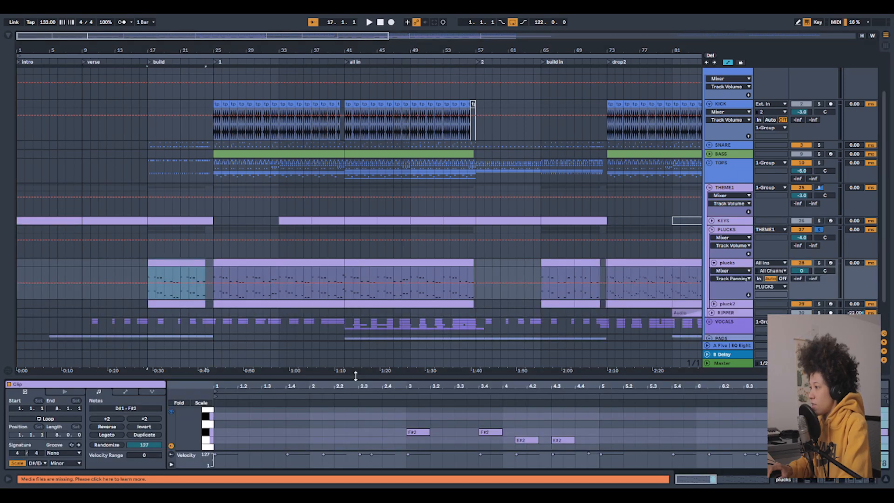
Enlarge the note editor for the plucks clip at the build section and look over its notes.
{"action": "left_click_drag", "start_coordinate": [357, 375], "coordinate": [357, 232]}
{"action": "scroll", "coordinate": [269, 369], "scroll_direction": "up", "scroll_amount": 3}
{"action": "scroll", "coordinate": [268, 370], "scroll_direction": "down", "scroll_amount": 3}
{"action": "scroll", "coordinate": [268, 369], "scroll_direction": "up", "scroll_amount": 3}
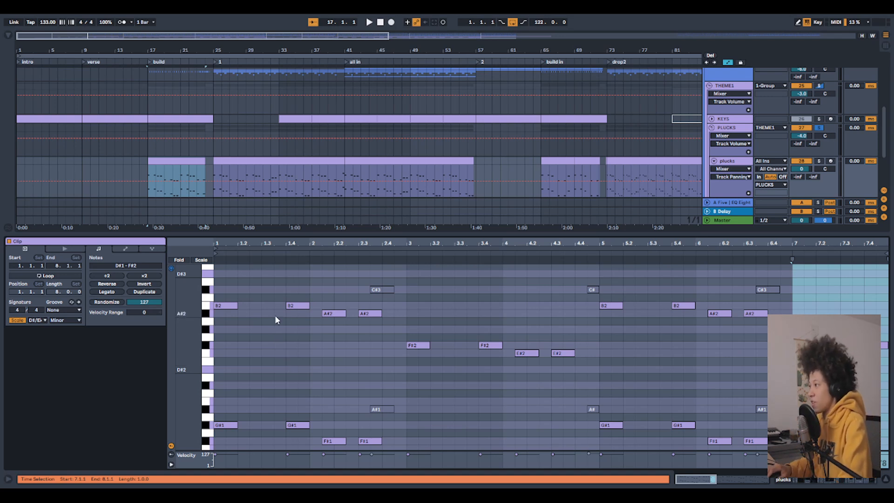
{"action": "scroll", "coordinate": [271, 327], "scroll_direction": "down", "scroll_amount": 2}
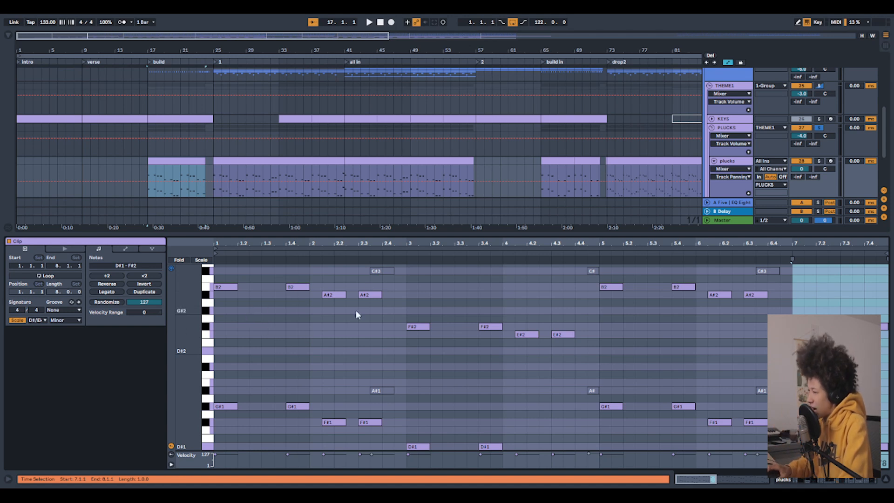
{"action": "scroll", "coordinate": [247, 298], "scroll_direction": "up", "scroll_amount": 2}
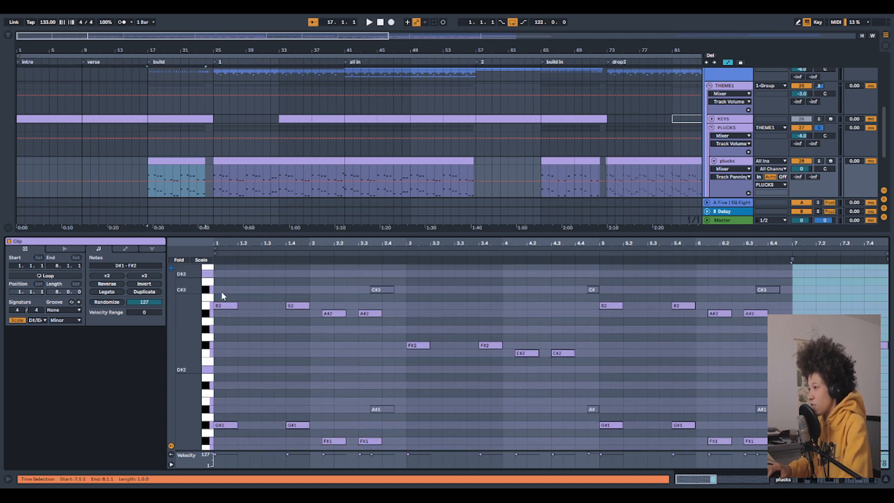
Copy the two B2 notes in the clip's first bar to G#2, and lower the copies an octave to G#1.
{"action": "left_click_drag", "start_coordinate": [220, 283], "coordinate": [321, 315]}
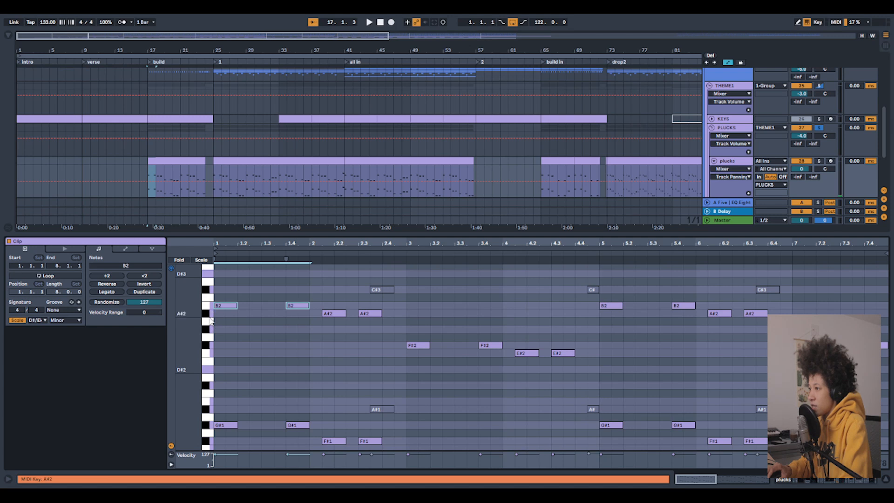
{"action": "left_click_drag", "start_coordinate": [223, 293], "coordinate": [305, 325]}
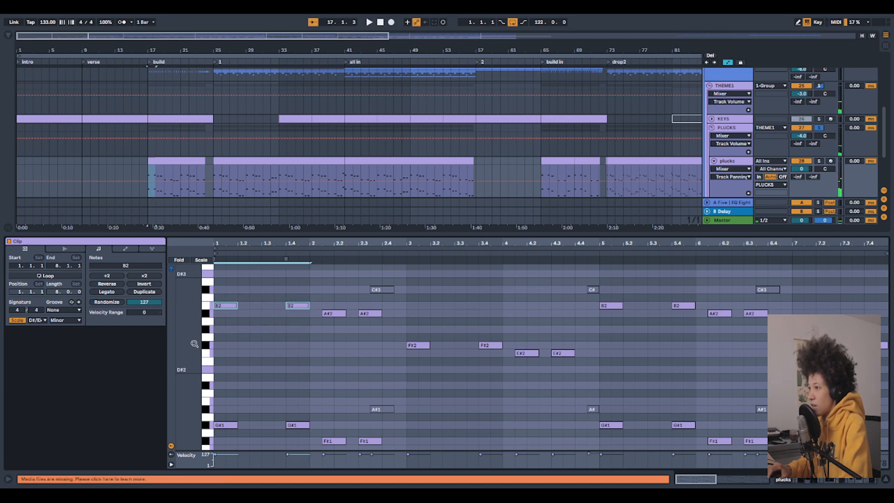
{"action": "left_click_drag", "start_coordinate": [226, 305], "coordinate": [226, 332]}
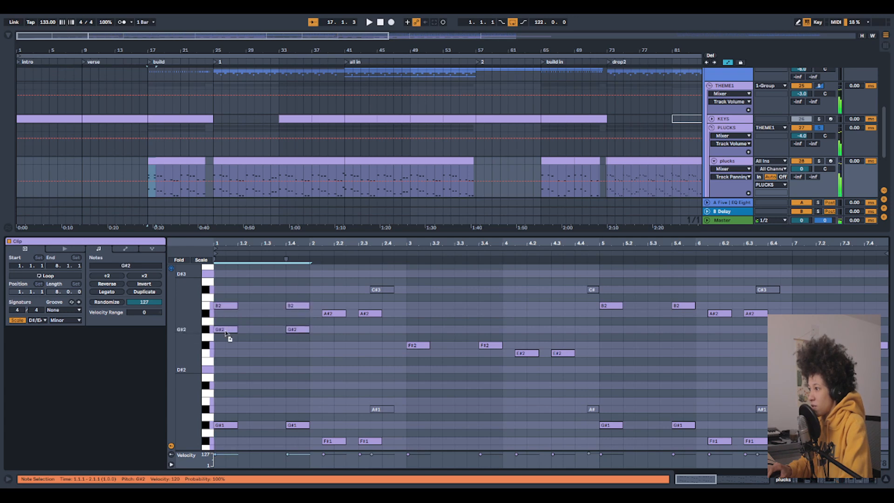
{"action": "left_click_drag", "start_coordinate": [228, 283], "coordinate": [228, 391]}
{"action": "left_click_drag", "start_coordinate": [220, 321], "coordinate": [312, 342]}
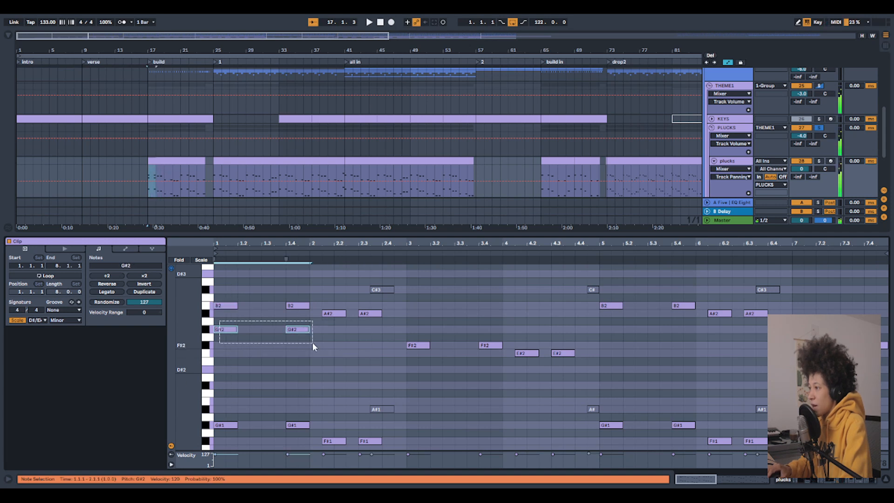
{"action": "key", "text": "shift+Down"}
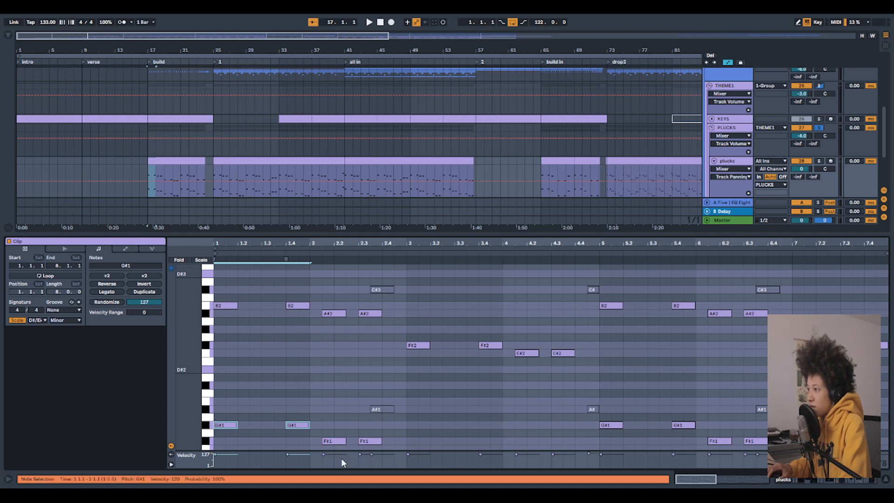
Copy the two A#2 notes in the clip's second bar down to F#1, and play the plucks clip.
{"action": "left_click_drag", "start_coordinate": [334, 302], "coordinate": [330, 347]}
{"action": "key", "text": "shift+Down"}
{"action": "key", "text": "space"}
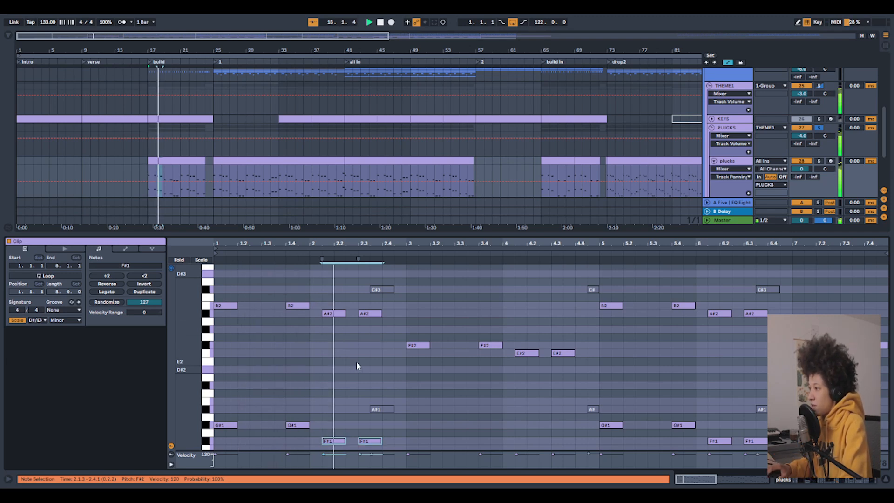
{"action": "scroll", "coordinate": [368, 359], "scroll_direction": "down", "scroll_amount": 3}
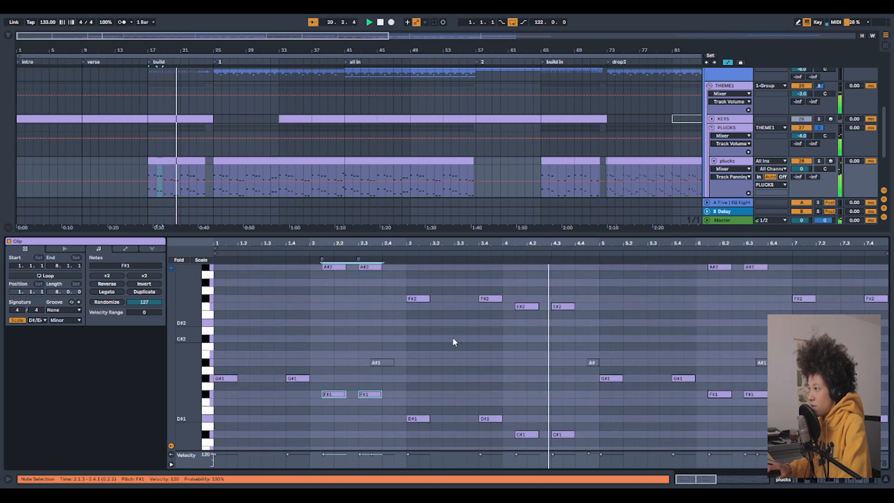
{"action": "scroll", "coordinate": [529, 348], "scroll_direction": "up", "scroll_amount": 2}
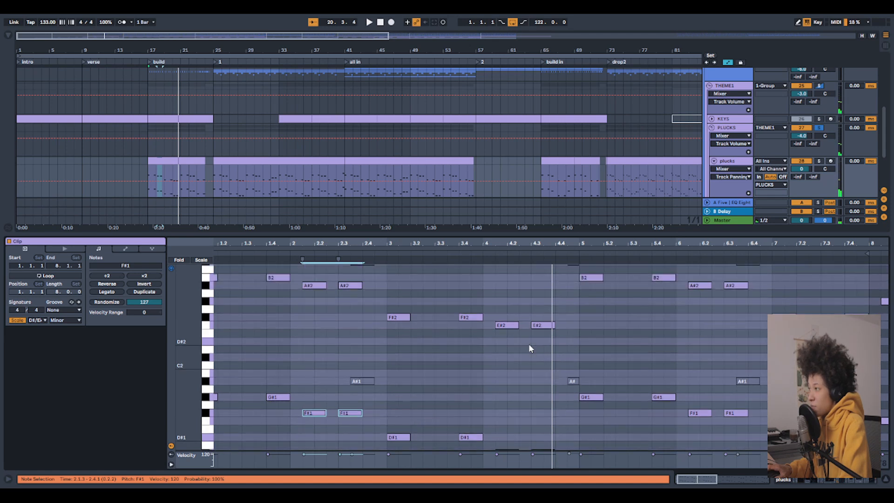
Examine the upper and lower note pattern of the plucks clip from bar 1 through bar 9.
{"action": "scroll", "coordinate": [251, 342], "scroll_direction": "up", "scroll_amount": 3}
{"action": "scroll", "coordinate": [332, 367], "scroll_direction": "left", "scroll_amount": 1}
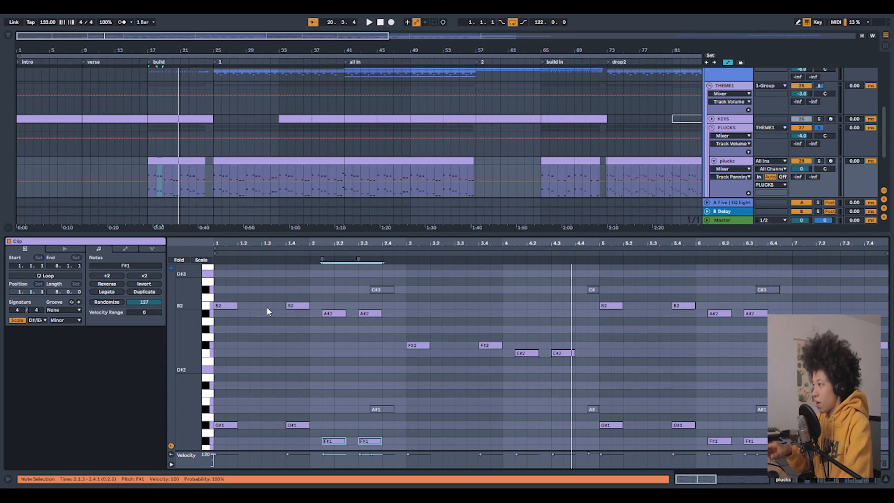
{"action": "scroll", "coordinate": [617, 363], "scroll_direction": "right", "scroll_amount": 3}
{"action": "scroll", "coordinate": [539, 351], "scroll_direction": "down", "scroll_amount": 4}
{"action": "scroll", "coordinate": [539, 351], "scroll_direction": "left", "scroll_amount": 1}
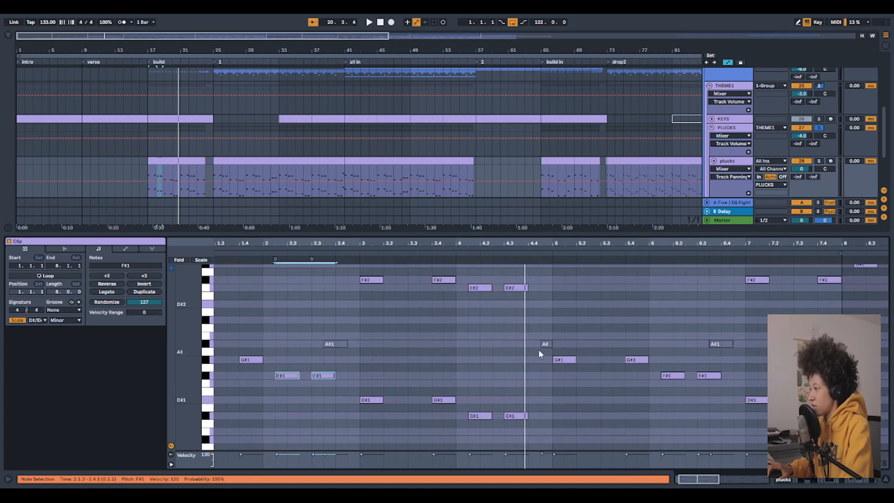
{"action": "scroll", "coordinate": [542, 344], "scroll_direction": "up", "scroll_amount": 4}
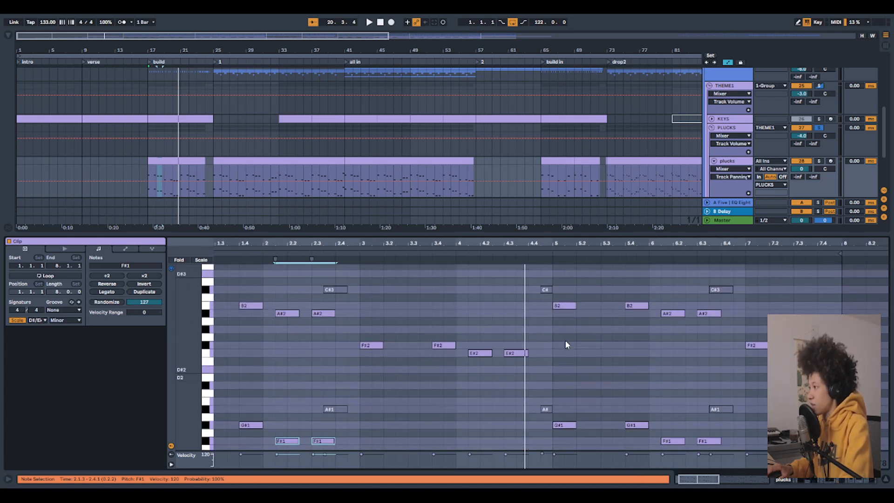
{"action": "scroll", "coordinate": [531, 275], "scroll_direction": "right", "scroll_amount": 2}
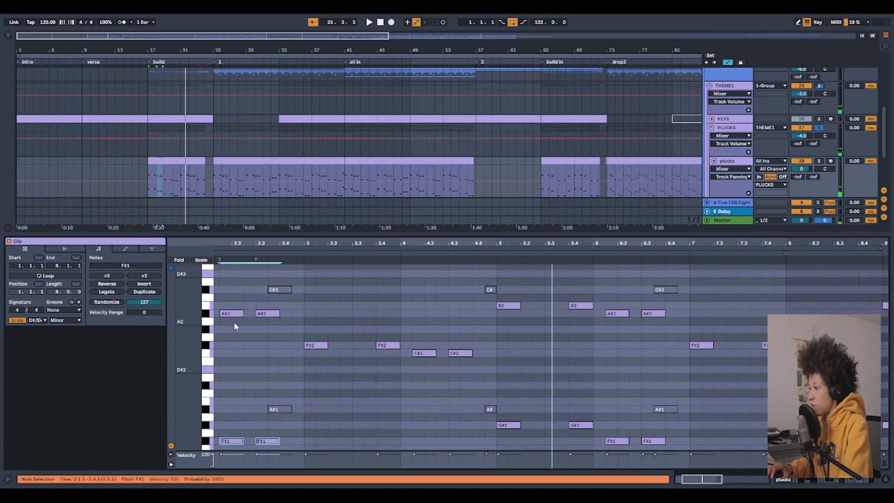
{"action": "scroll", "coordinate": [579, 345], "scroll_direction": "right", "scroll_amount": 2}
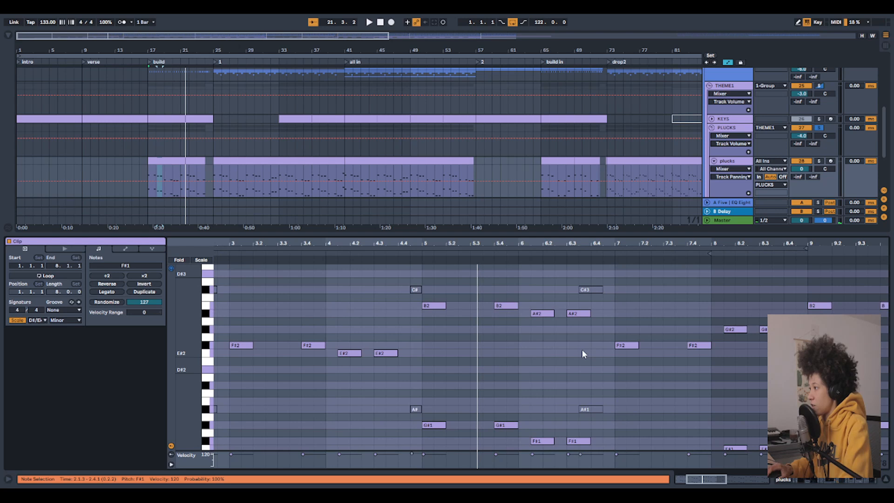
{"action": "scroll", "coordinate": [581, 349], "scroll_direction": "right", "scroll_amount": 2}
{"action": "scroll", "coordinate": [582, 349], "scroll_direction": "down", "scroll_amount": 1}
{"action": "scroll", "coordinate": [581, 350], "scroll_direction": "down", "scroll_amount": 1}
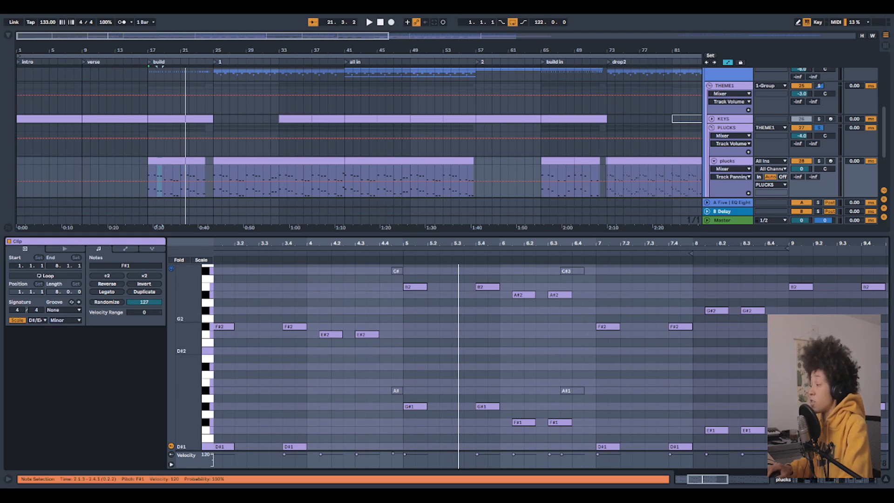
{"action": "scroll", "coordinate": [615, 364], "scroll_direction": "right", "scroll_amount": 2}
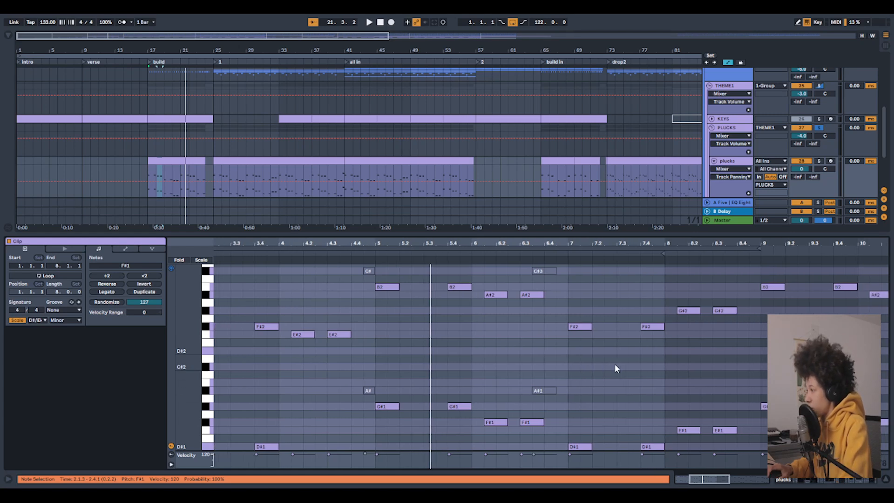
Play the plucks and show their device chain with the Wavetable instrument.
{"action": "key", "text": "space"}
{"action": "left_click", "coordinate": [860, 482]}
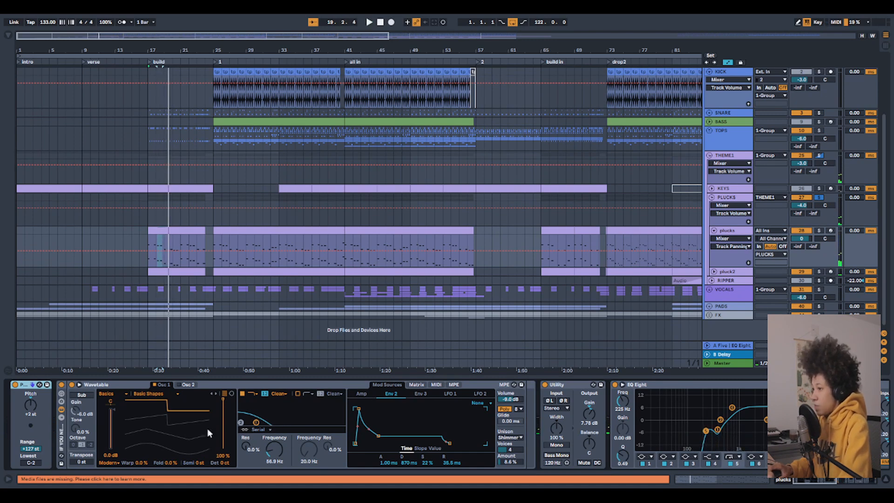
{"action": "left_click", "coordinate": [216, 418]}
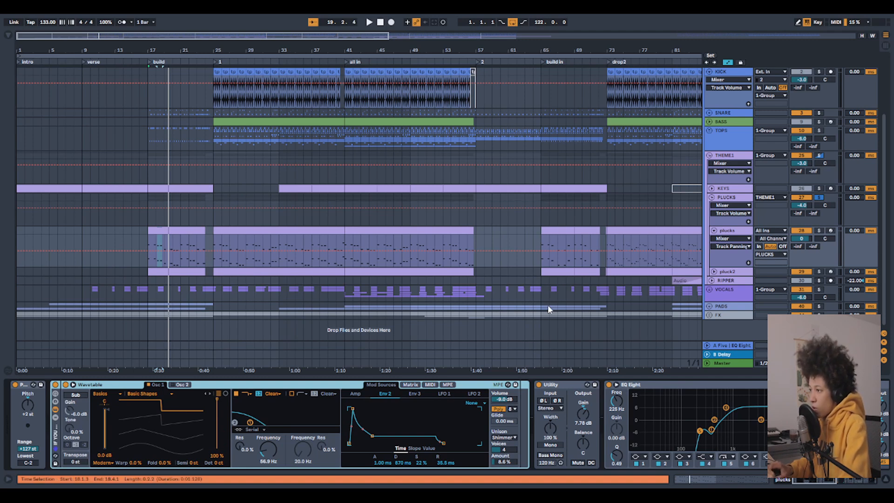
{"action": "key", "text": "space"}
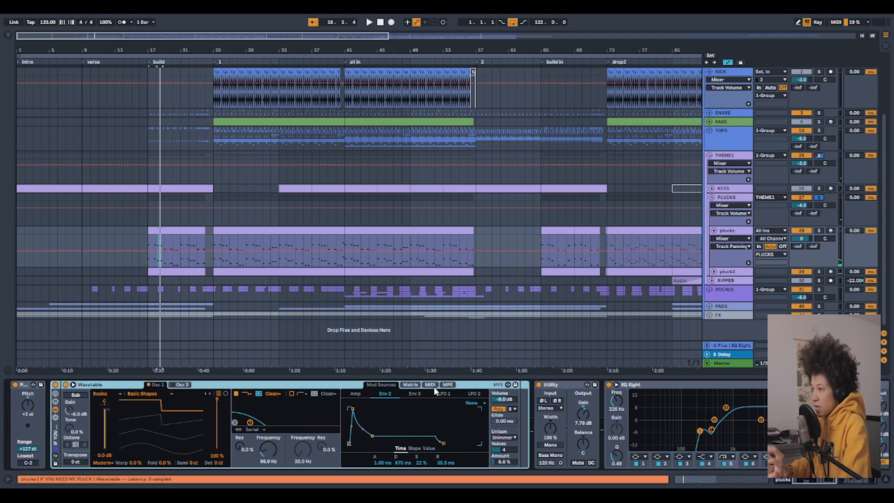
View the Wavetable's Amp and Env 2 envelopes, try a higher and longer Env 2 decay point, and undo that change.
{"action": "left_click", "coordinate": [358, 394]}
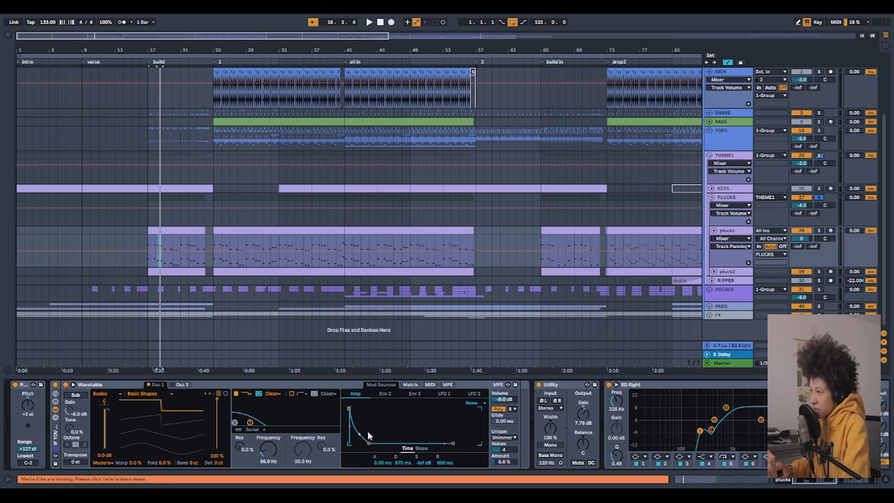
{"action": "left_click", "coordinate": [385, 394]}
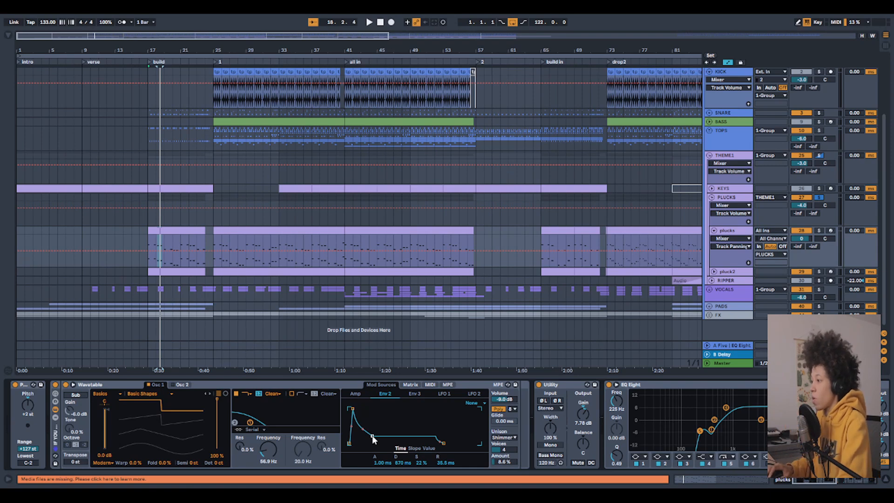
{"action": "left_click_drag", "start_coordinate": [372, 435], "coordinate": [395, 408]}
{"action": "key", "text": "ctrl+z"}
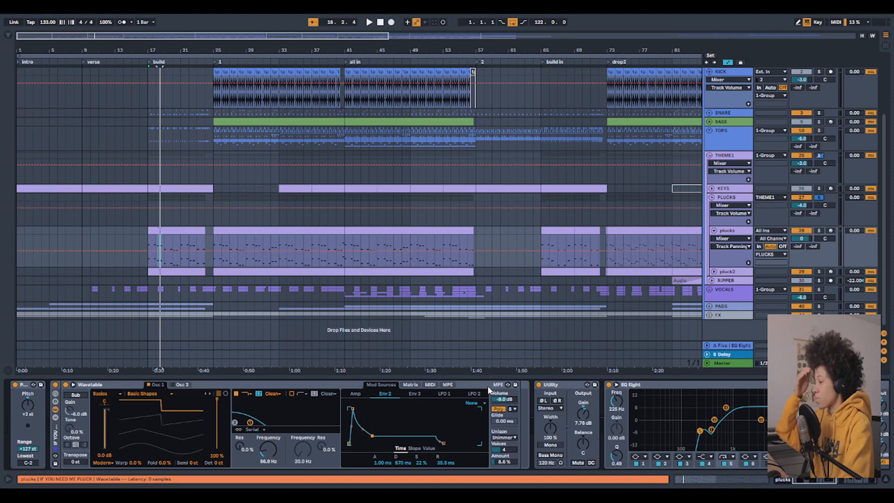
View the Wavetable's Amp envelope and the plucks effects from Utility, EQ Eight and OTT through Glue Compressor, A Bit Warmer and Oliver's Perfect Sidechain.
{"action": "left_click", "coordinate": [355, 395]}
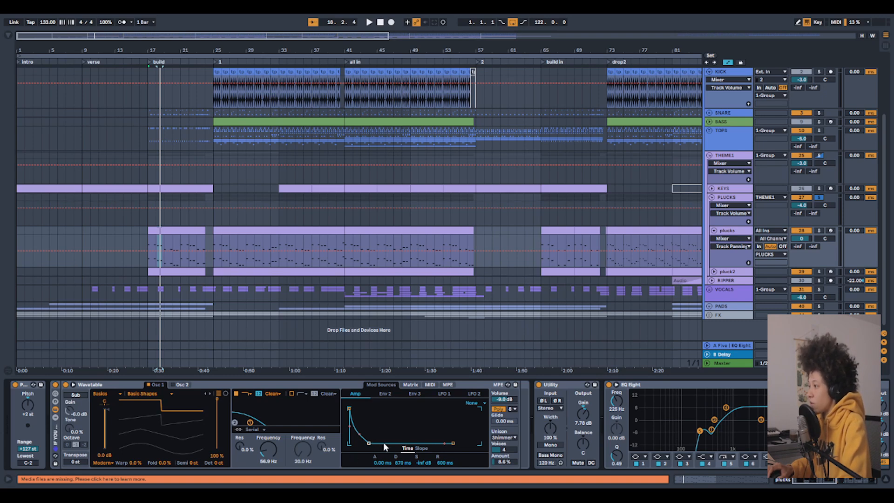
{"action": "scroll", "coordinate": [390, 432], "scroll_direction": "right", "scroll_amount": 3}
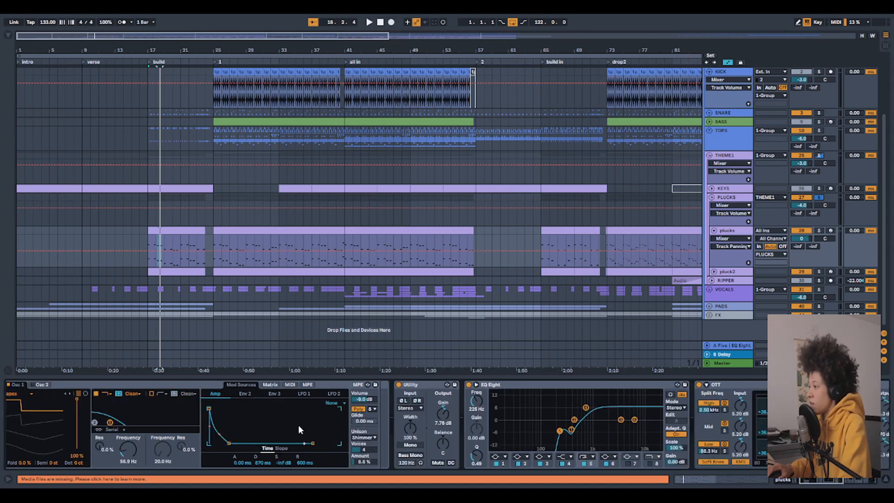
{"action": "scroll", "coordinate": [451, 392], "scroll_direction": "right", "scroll_amount": 5}
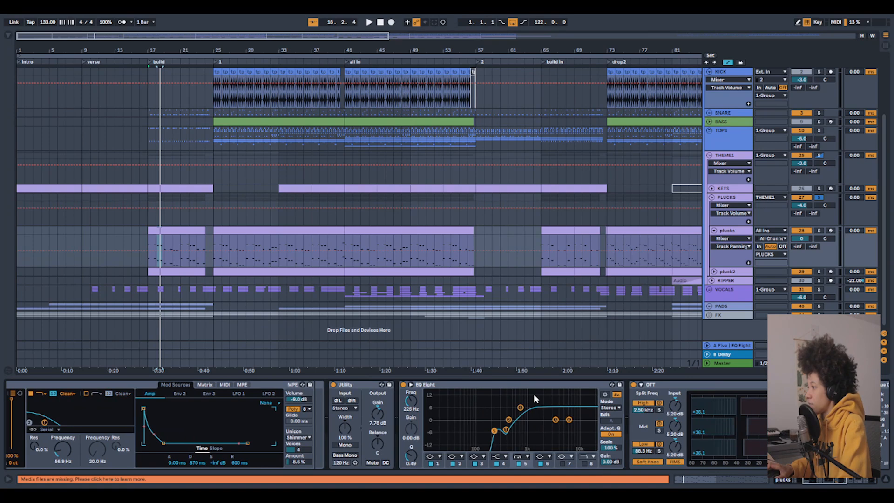
{"action": "left_click", "coordinate": [533, 394]}
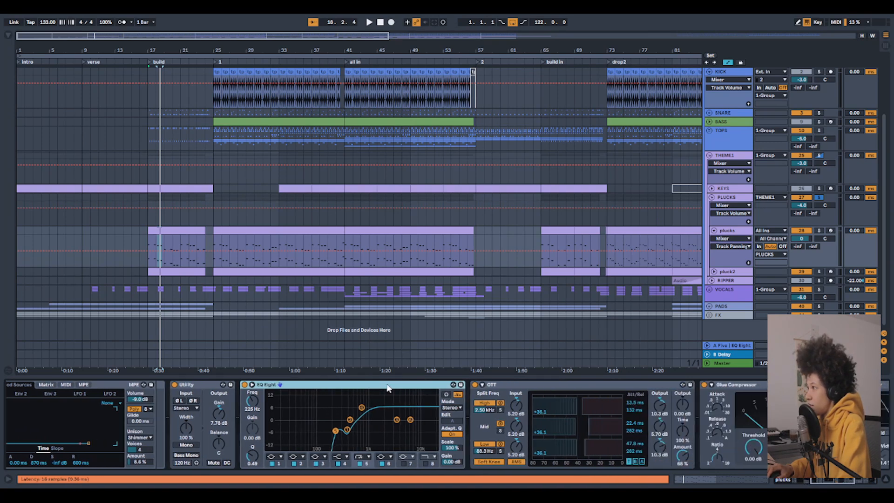
{"action": "left_click", "coordinate": [540, 385]}
{"action": "scroll", "coordinate": [595, 403], "scroll_direction": "right", "scroll_amount": 5}
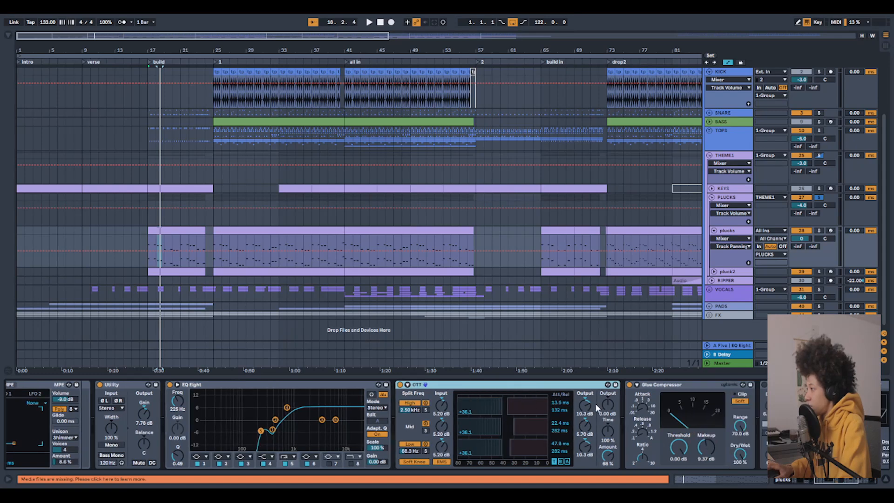
{"action": "scroll", "coordinate": [595, 403], "scroll_direction": "right", "scroll_amount": 2}
{"action": "scroll", "coordinate": [561, 392], "scroll_direction": "right", "scroll_amount": 2}
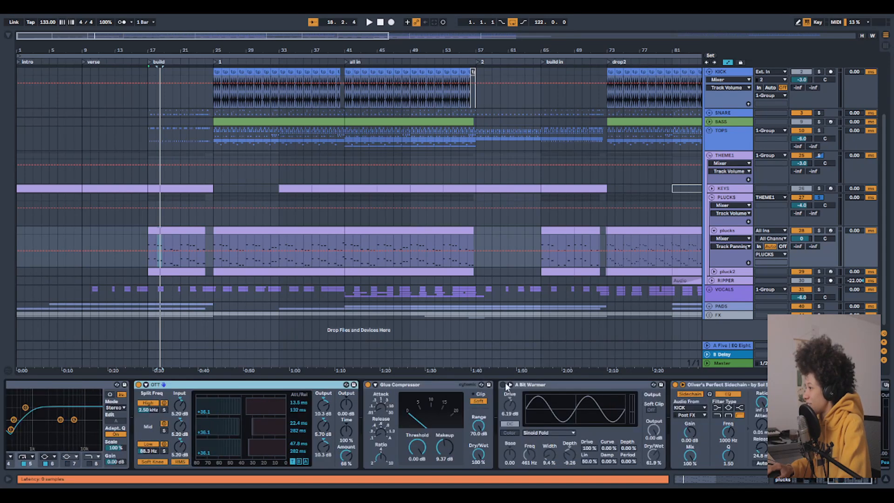
{"action": "scroll", "coordinate": [555, 385], "scroll_direction": "right", "scroll_amount": 1}
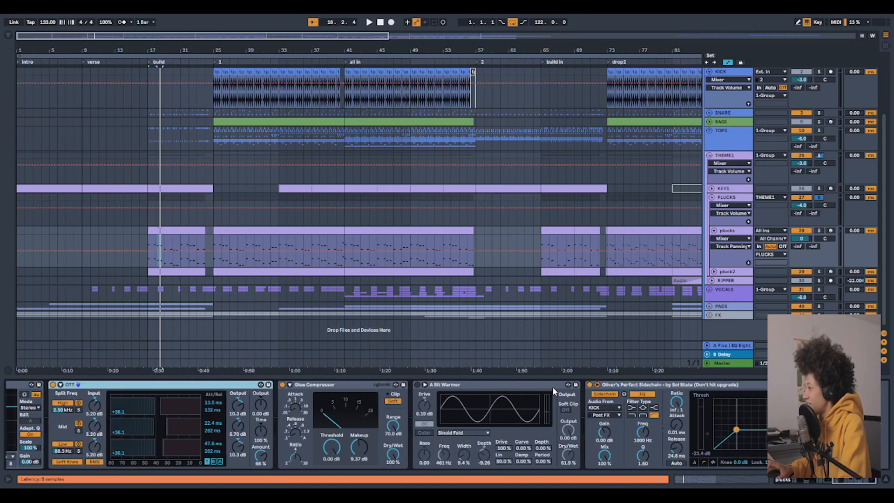
{"action": "left_click", "coordinate": [692, 386]}
Solo the pluck2 track, play it from bar 17 and show its sampler with the muted FM pluck sample.
{"action": "left_click", "coordinate": [726, 272]}
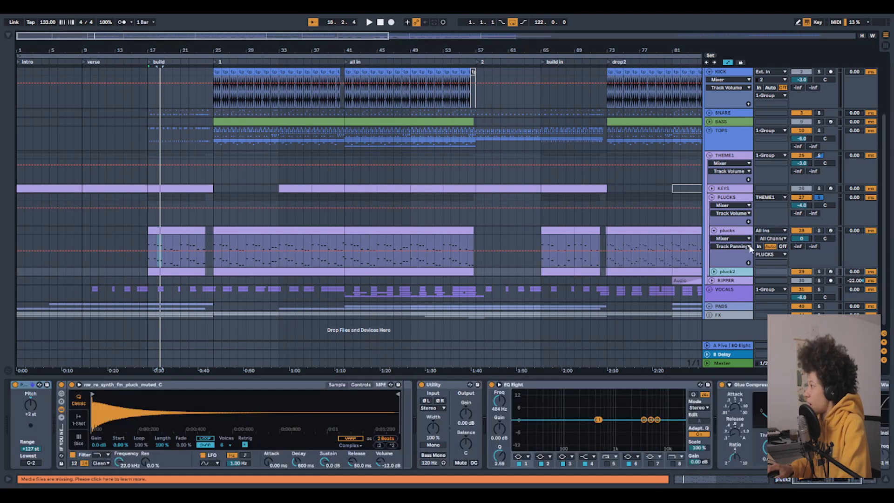
{"action": "left_click", "coordinate": [194, 231]}
{"action": "key", "text": "space"}
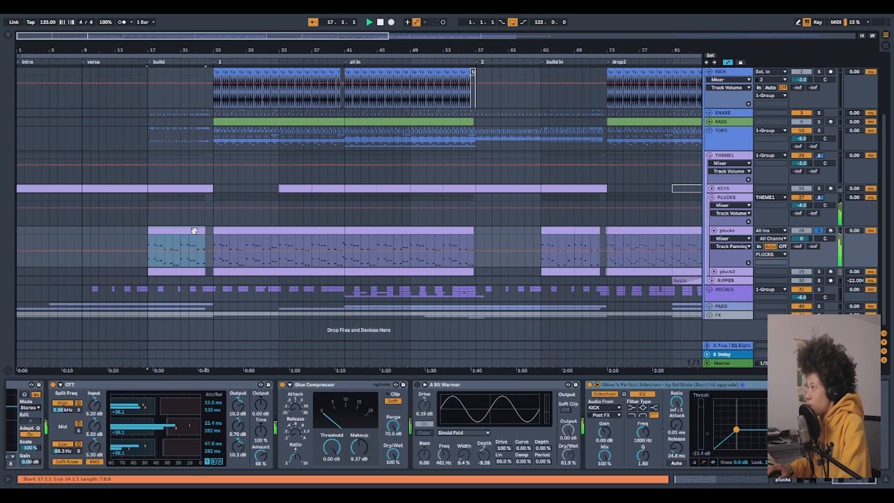
{"action": "left_click", "coordinate": [820, 272]}
{"action": "left_click", "coordinate": [749, 272]}
{"action": "key", "text": "space"}
{"action": "key", "text": "space"}
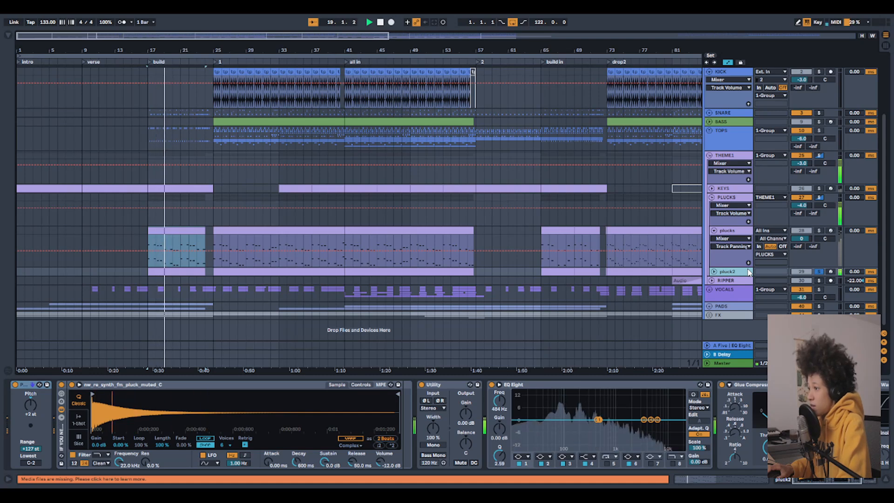
{"action": "key", "text": "space"}
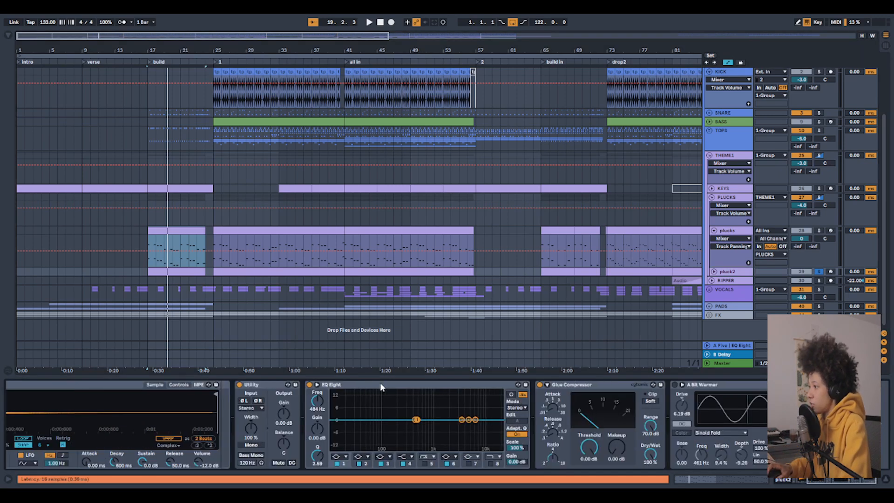
View pluck2's effects, solo the whole PLUCKS group and play both pluck layers together.
{"action": "scroll", "coordinate": [285, 411], "scroll_direction": "left", "scroll_amount": 4}
{"action": "left_click", "coordinate": [818, 198]}
{"action": "key", "text": "space"}
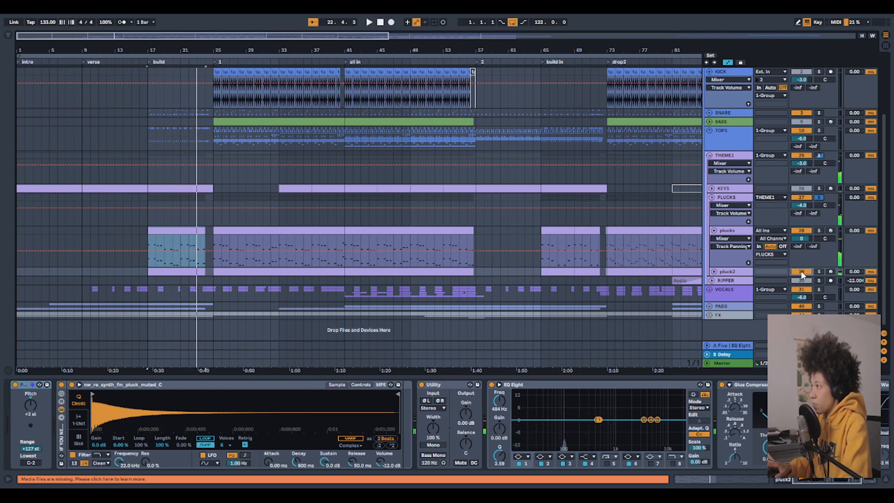
View the PLUCKS group's EQ Eights and the two Oliver's Perfect Sidechain devices fed by KICK and RIM.
{"action": "left_click", "coordinate": [723, 199]}
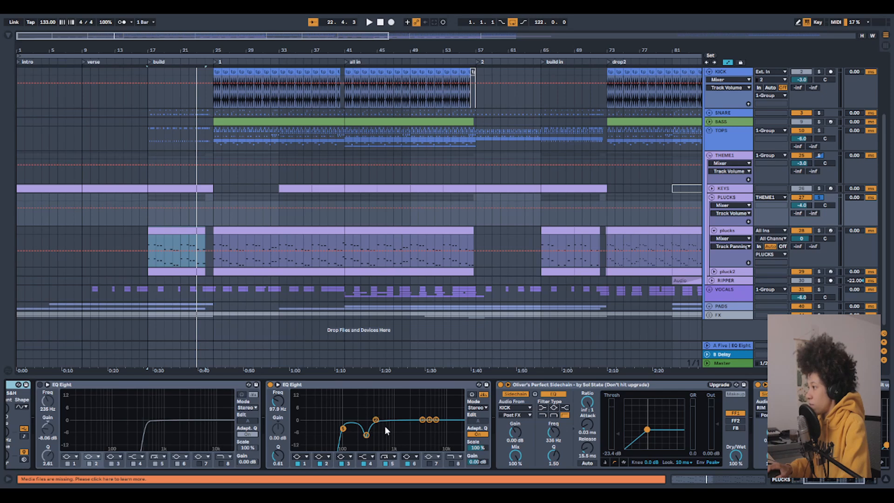
{"action": "scroll", "coordinate": [381, 425], "scroll_direction": "right", "scroll_amount": 5}
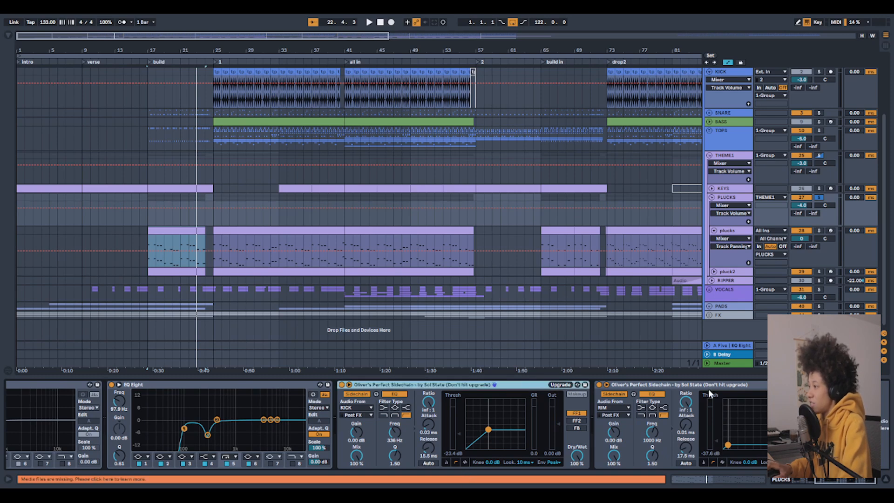
{"action": "left_click", "coordinate": [685, 395]}
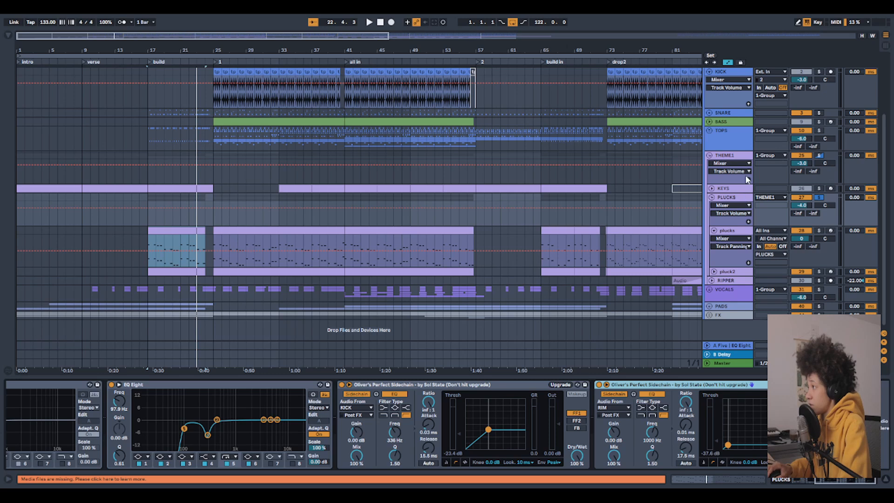
Fold the PLUCKS group and unfold the RIPPER track, showing its audio clips from bar 81 onward.
{"action": "left_click", "coordinate": [712, 197]}
{"action": "left_click", "coordinate": [726, 207]}
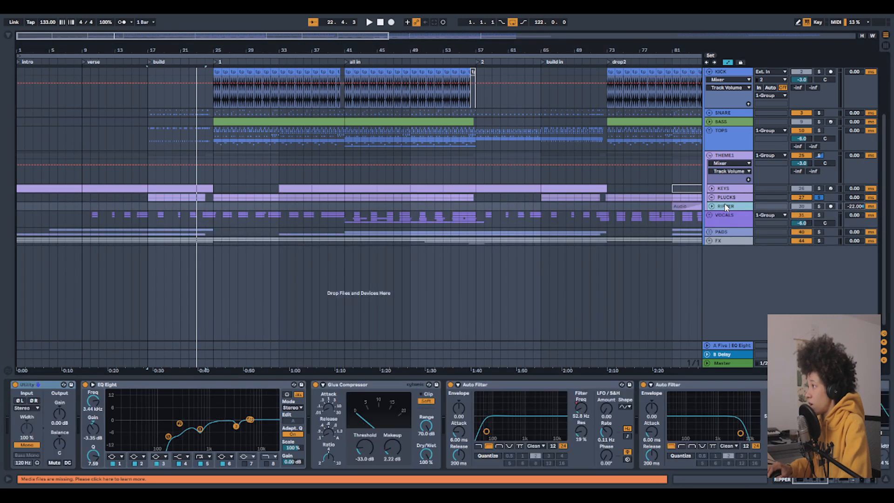
{"action": "key", "text": "u"}
{"action": "scroll", "coordinate": [484, 212], "scroll_direction": "down", "scroll_amount": 2}
{"action": "scroll", "coordinate": [340, 234], "scroll_direction": "up", "scroll_amount": 5}
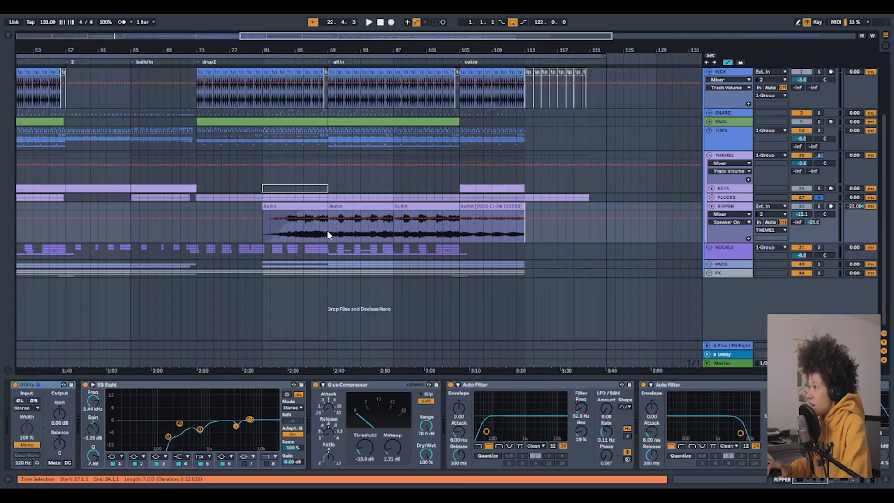
{"action": "scroll", "coordinate": [280, 228], "scroll_direction": "down", "scroll_amount": 4}
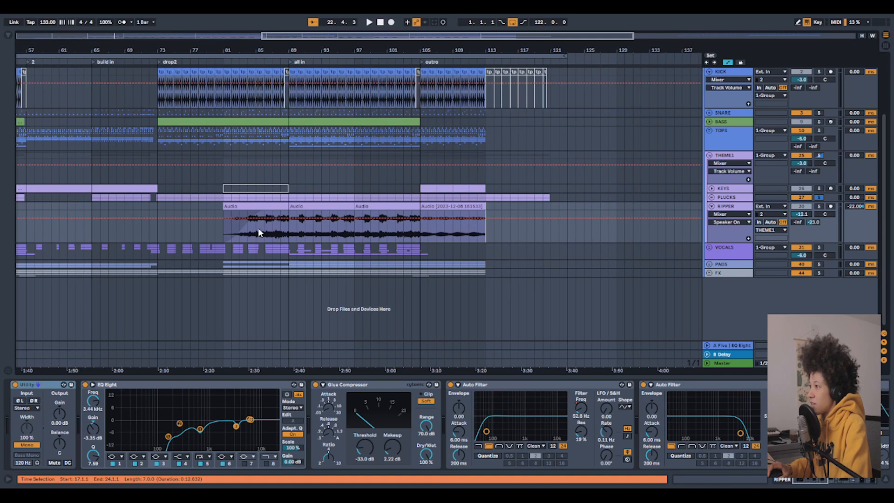
Place the playback start at bar 81 on the RIPPER track and solo that track.
{"action": "left_click", "coordinate": [225, 228]}
{"action": "left_click", "coordinate": [737, 207]}
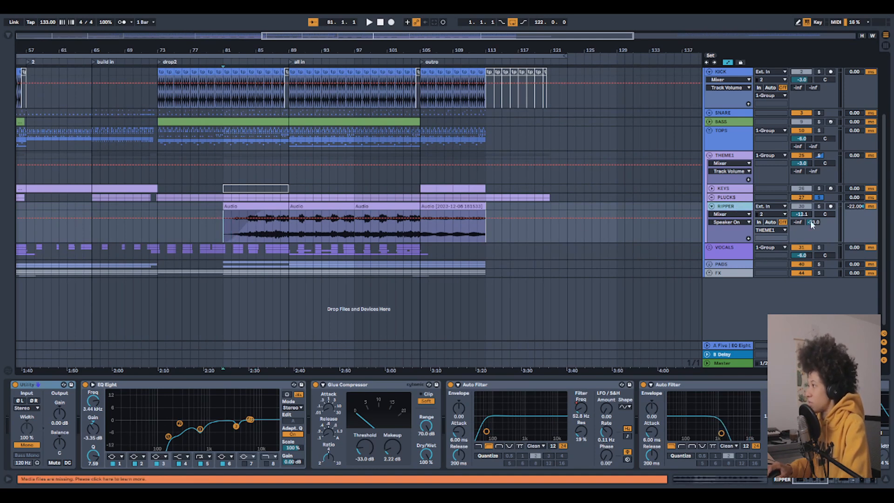
{"action": "left_click", "coordinate": [818, 207]}
{"action": "left_click", "coordinate": [728, 207]}
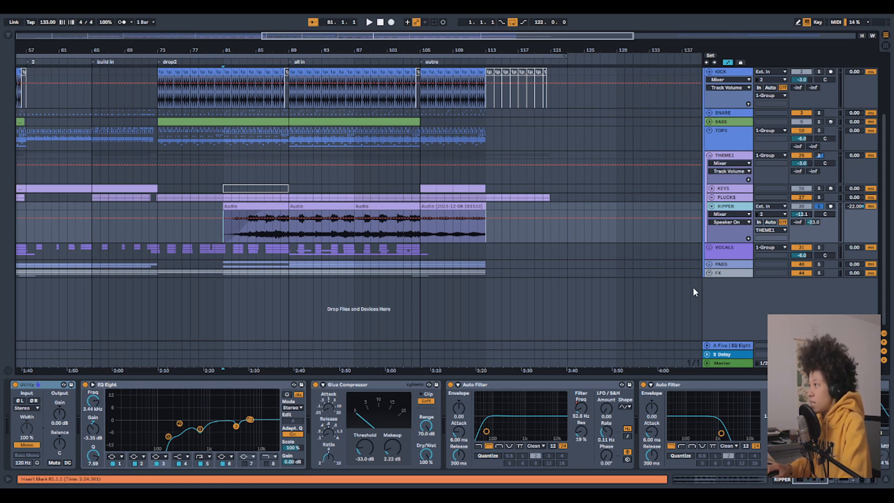
Solo the VOCALS group, play it from bar 81 and check the tracks inside the group.
{"action": "left_click", "coordinate": [819, 248]}
{"action": "key", "text": "space"}
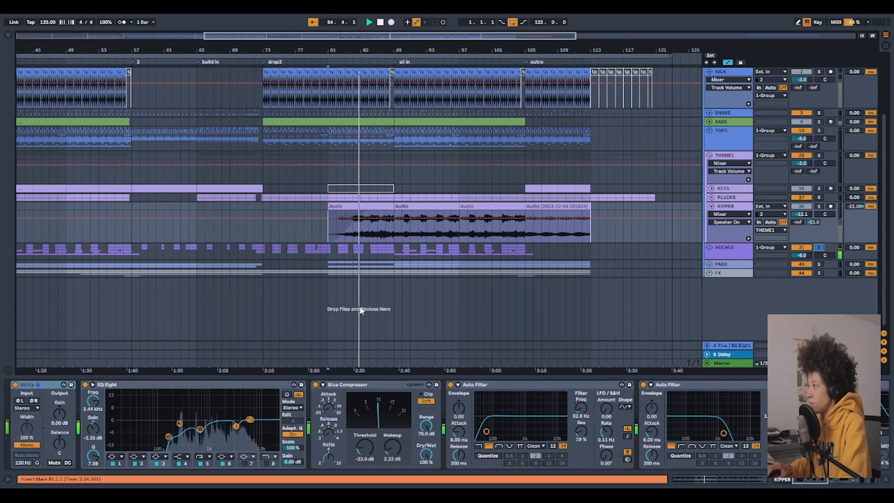
{"action": "key", "text": "space"}
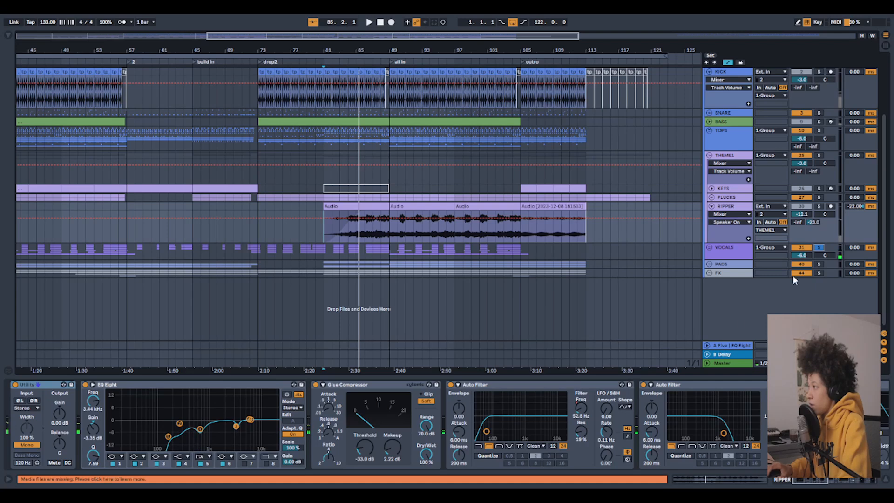
{"action": "left_click", "coordinate": [746, 251]}
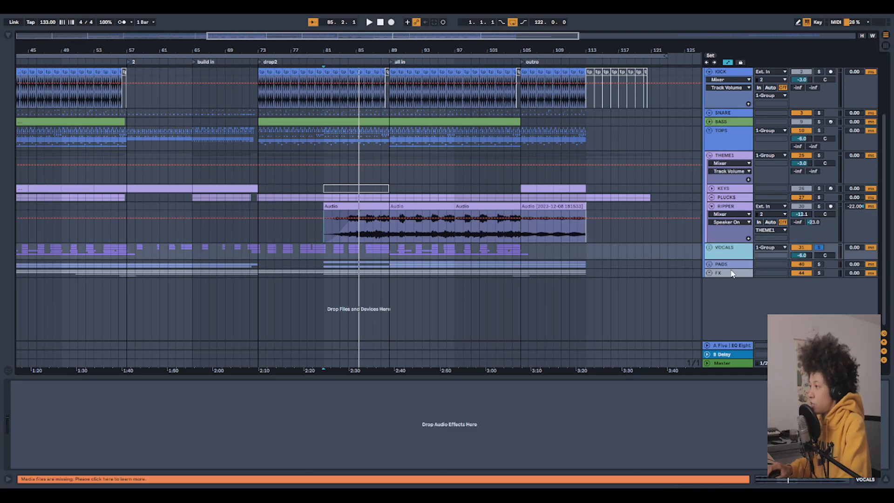
{"action": "left_click", "coordinate": [710, 248]}
{"action": "left_click", "coordinate": [709, 247]}
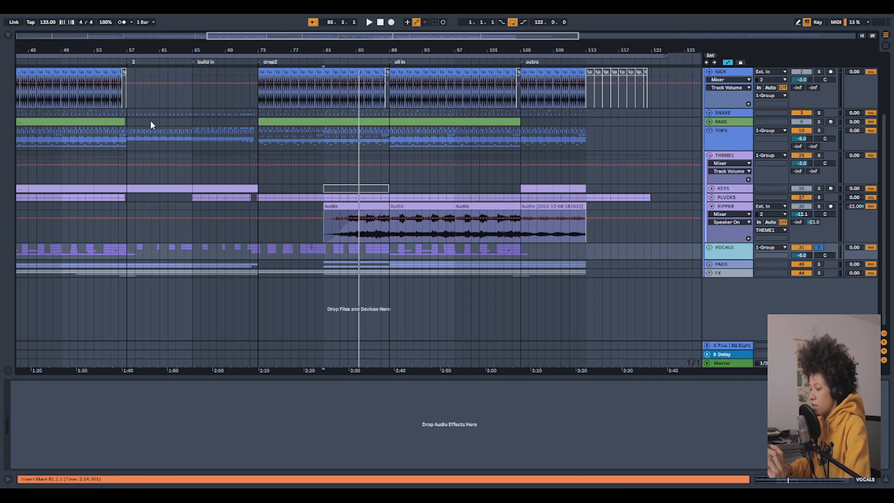
View the RIPPER effects from EQ Eight and Auto Filters through Pedal, Synthetic Drum Room and Washed Out to the vocals and KICK sidechains.
{"action": "left_click", "coordinate": [726, 206]}
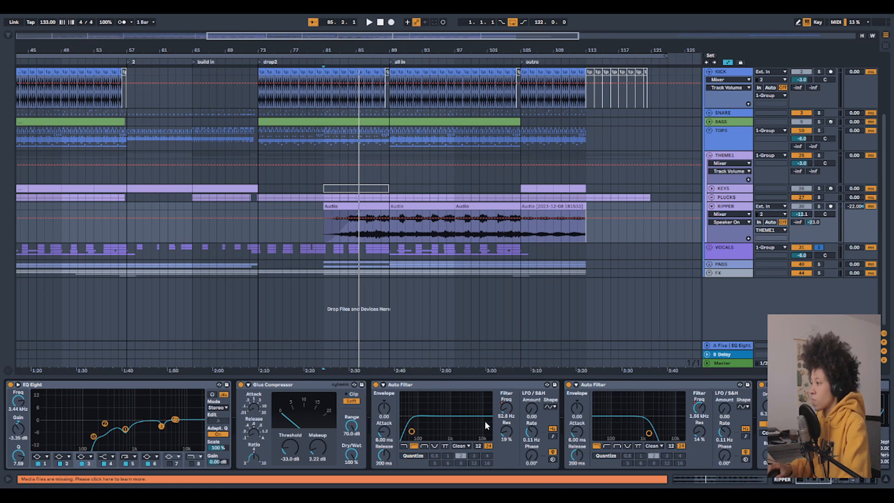
{"action": "scroll", "coordinate": [484, 421], "scroll_direction": "down", "scroll_amount": 10}
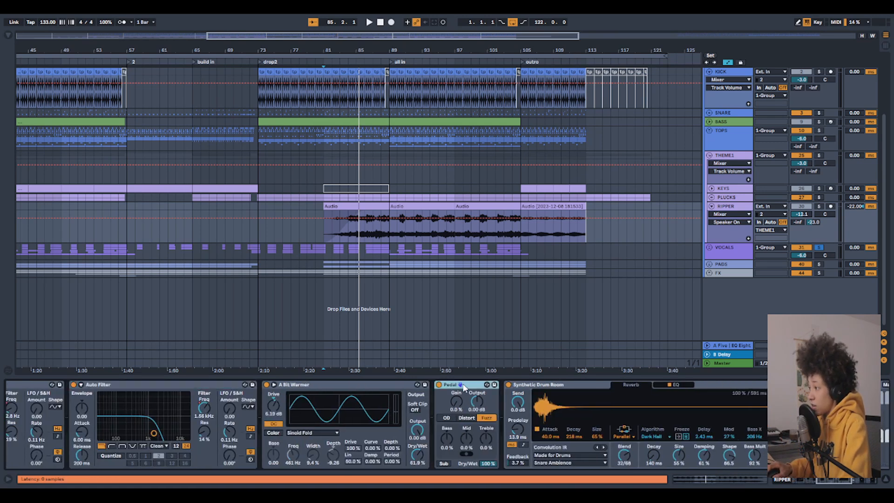
{"action": "left_click", "coordinate": [580, 385]}
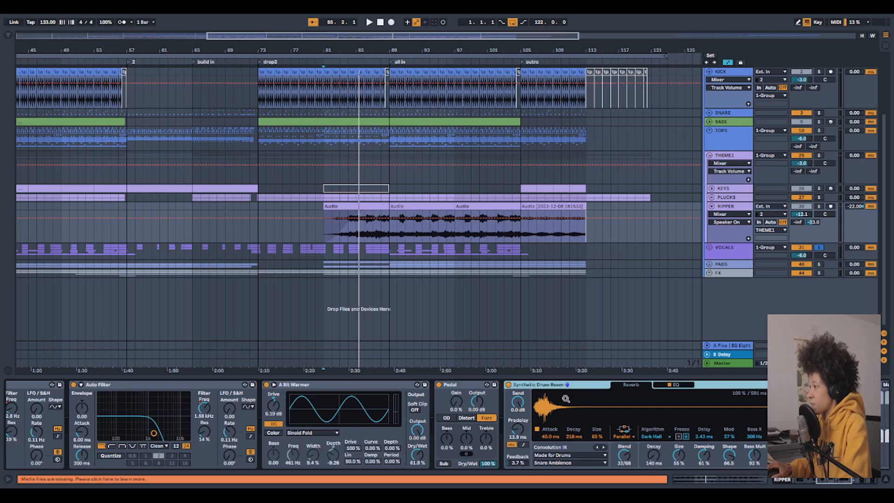
{"action": "scroll", "coordinate": [483, 451], "scroll_direction": "right", "scroll_amount": 3}
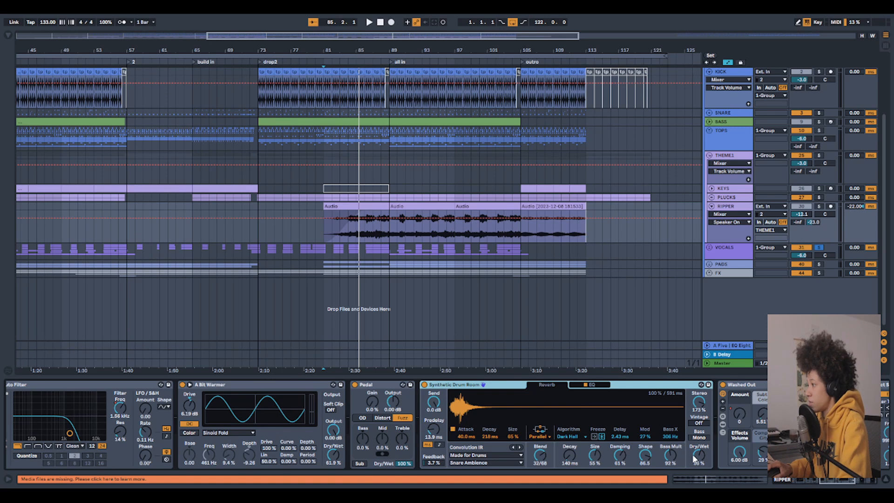
{"action": "scroll", "coordinate": [685, 440], "scroll_direction": "right", "scroll_amount": 2}
{"action": "scroll", "coordinate": [685, 441], "scroll_direction": "right", "scroll_amount": 6}
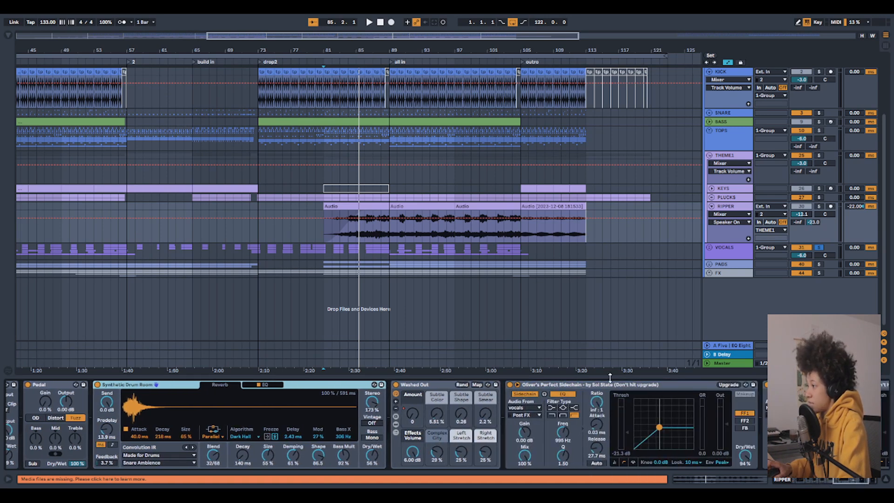
{"action": "scroll", "coordinate": [667, 391], "scroll_direction": "right", "scroll_amount": 3}
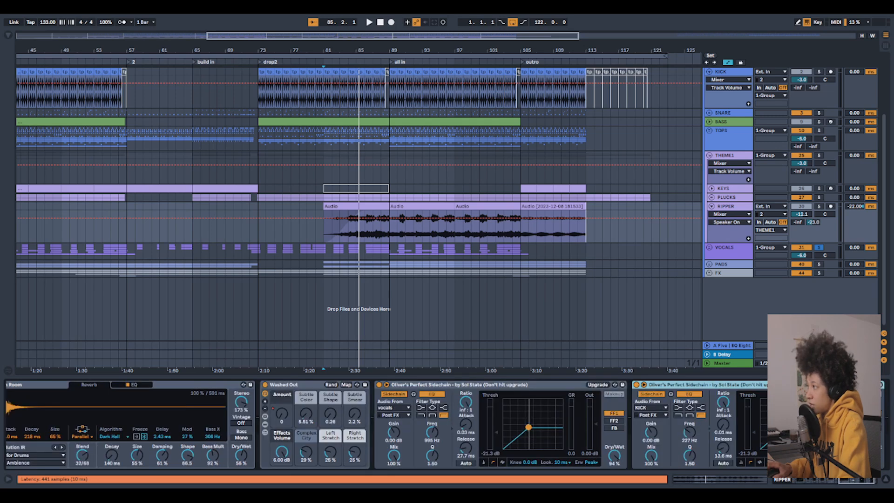
Add RIPPER to the soloed VOCALS and play both together from bar 84.
{"action": "left_click", "coordinate": [819, 206]}
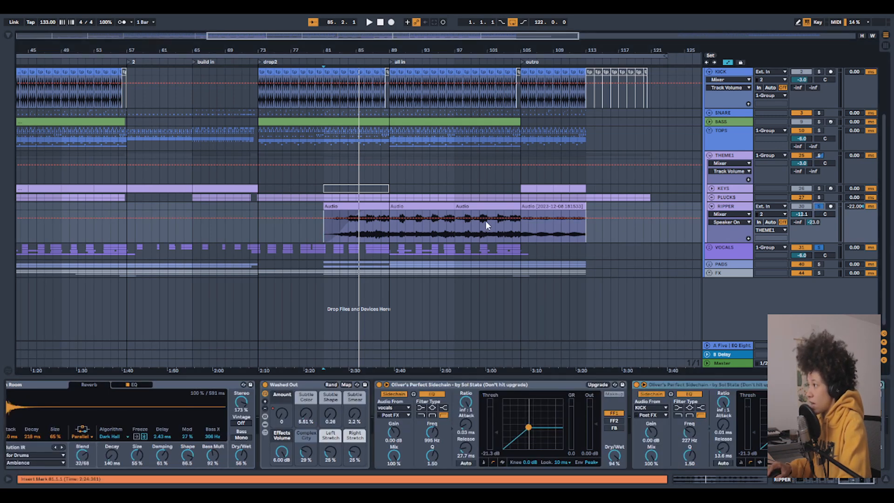
{"action": "left_click", "coordinate": [347, 238]}
{"action": "key", "text": "space"}
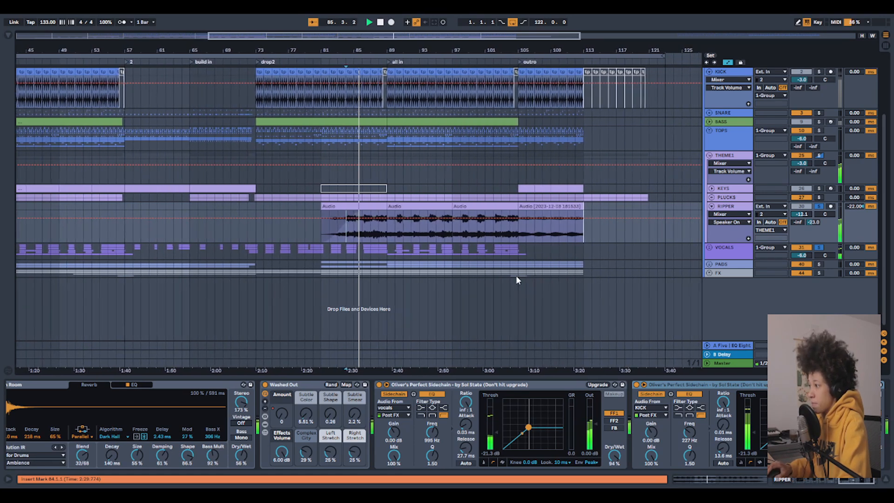
Solo the RIPPER track without the vocals and play it from bar 92.
{"action": "left_click", "coordinate": [818, 206]}
{"action": "left_click", "coordinate": [818, 206]}
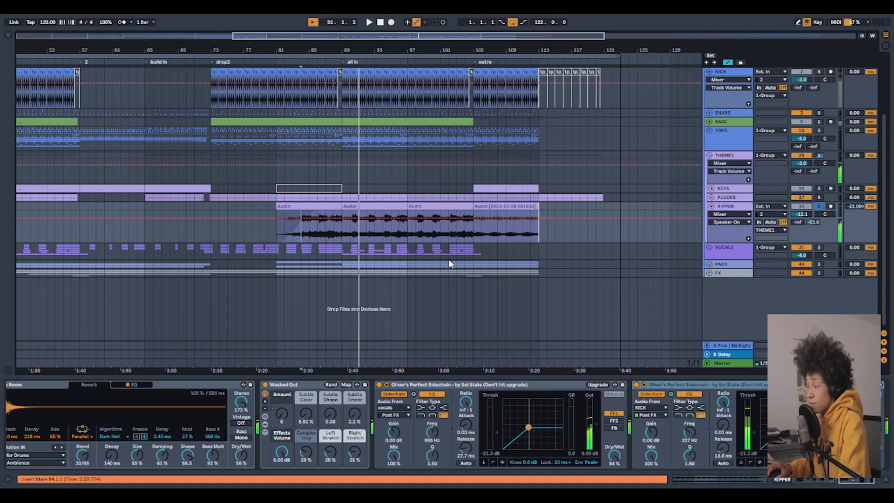
{"action": "left_click", "coordinate": [343, 237]}
{"action": "left_click", "coordinate": [366, 233]}
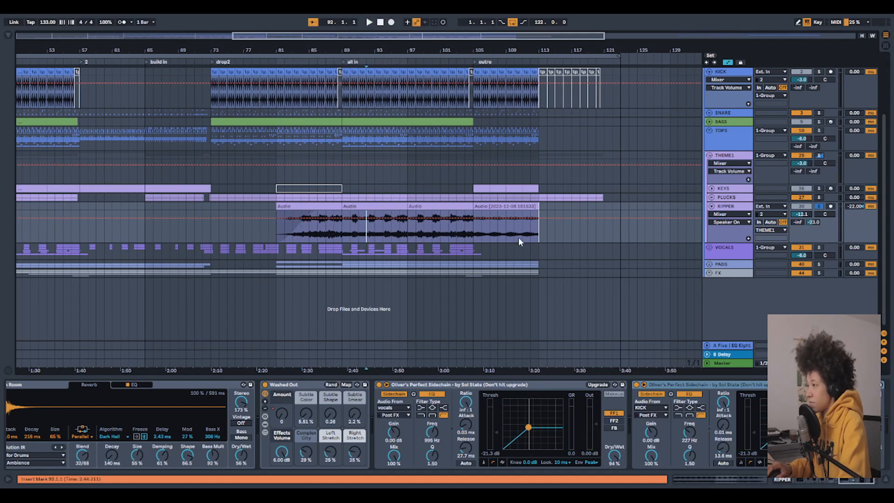
{"action": "key", "text": "space"}
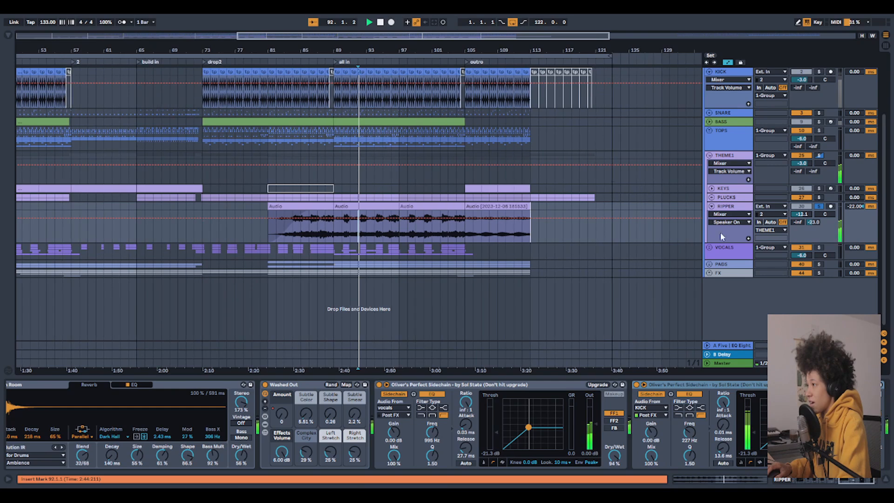
Add the VOCALS group to the soloed RIPPER, play both together, and stop at bar 97.
{"action": "left_click", "coordinate": [819, 248]}
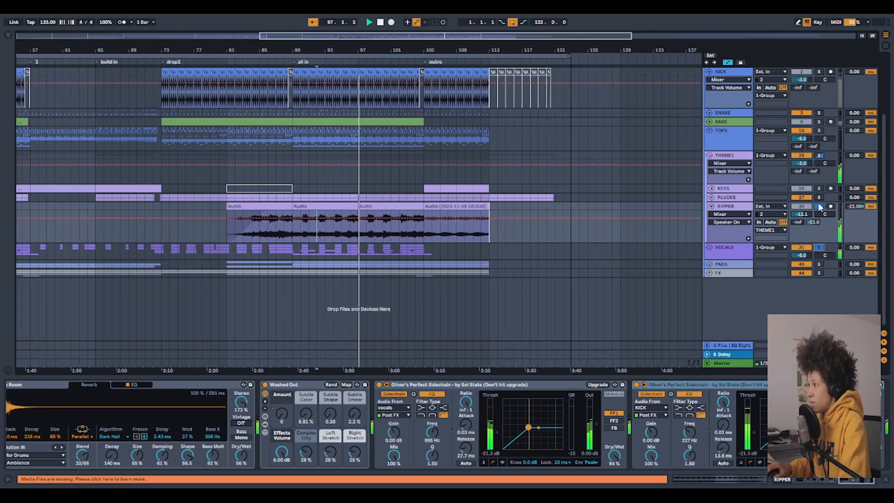
{"action": "key", "text": "space"}
{"action": "double_click", "coordinate": [372, 205]}
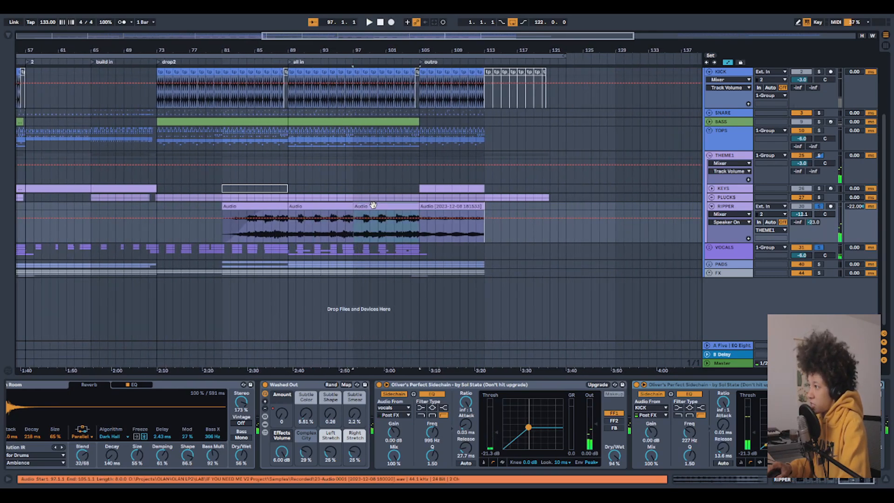
Hide the device chain, clear the RIPPER and VOCALS solos, and play the full mix from bar 89.
{"action": "left_click", "coordinate": [887, 480]}
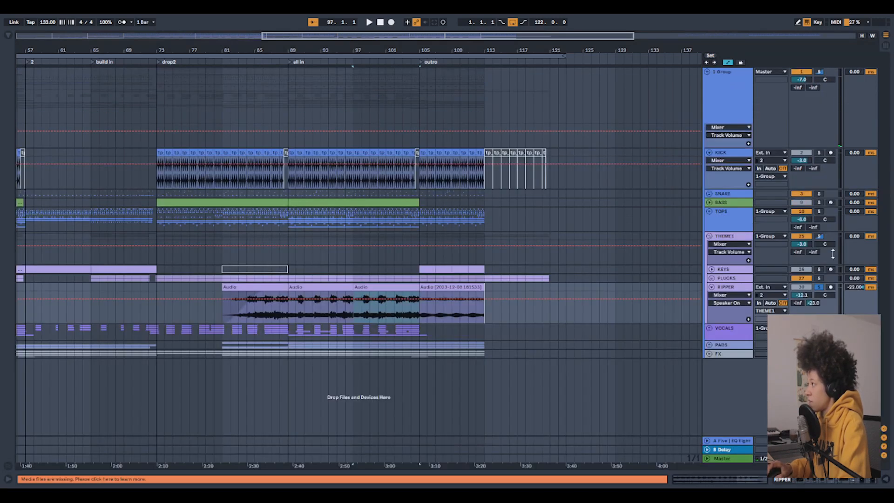
{"action": "left_click", "coordinate": [822, 287]}
{"action": "left_click", "coordinate": [286, 309]}
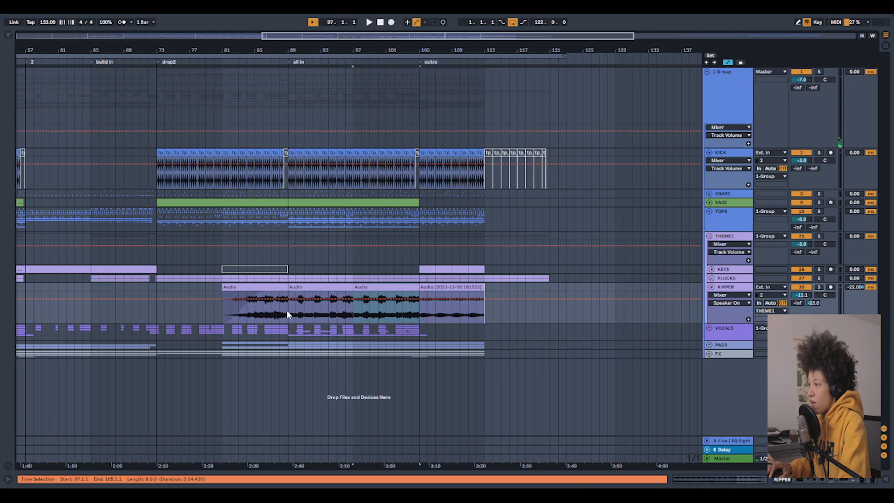
{"action": "key", "text": "space"}
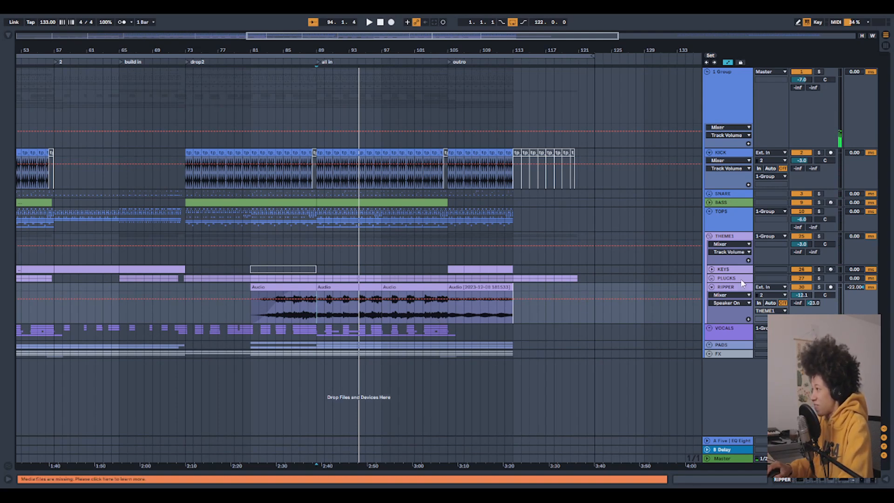
Fold the RIPPER track and unfold the VOCALS group and its vocals subgroup around the verse at bar 9.
{"action": "left_click", "coordinate": [711, 288]}
{"action": "left_click", "coordinate": [710, 296]}
{"action": "scroll", "coordinate": [163, 354], "scroll_direction": "left", "scroll_amount": 10}
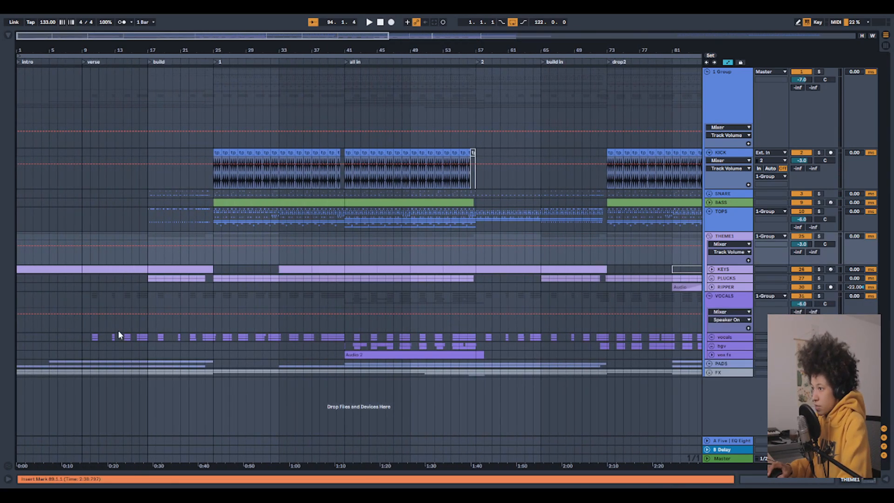
{"action": "left_click", "coordinate": [83, 325]}
{"action": "left_click", "coordinate": [711, 337]}
{"action": "scroll", "coordinate": [371, 314], "scroll_direction": "down", "scroll_amount": 1}
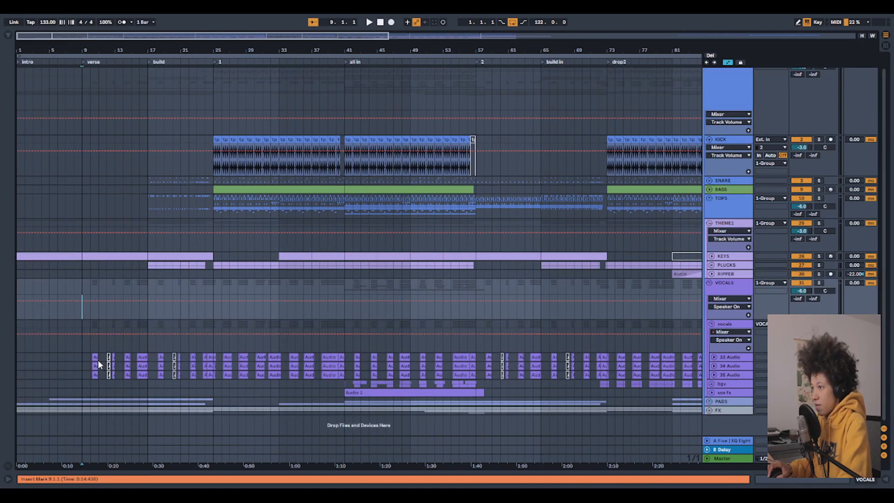
Solo the vocals subgroup, play it from bar 10, and show the 33 Audio track's device chain.
{"action": "left_click", "coordinate": [88, 345]}
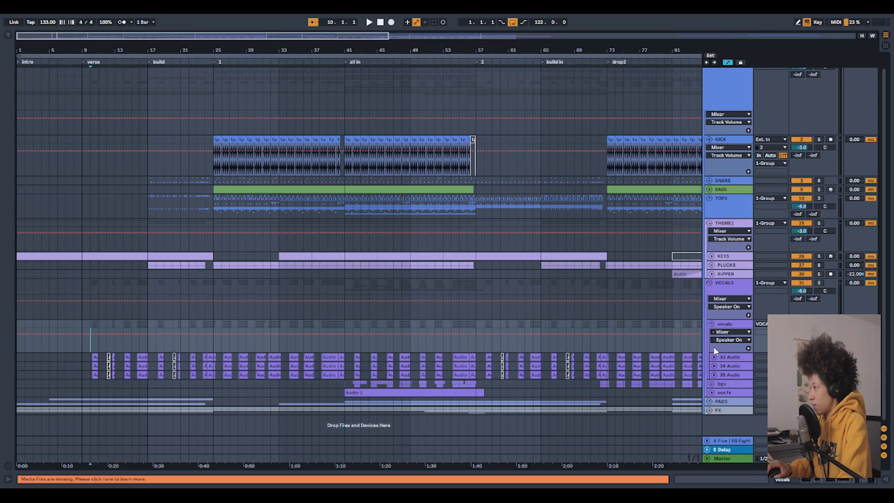
{"action": "left_click", "coordinate": [729, 325]}
{"action": "key", "text": "space"}
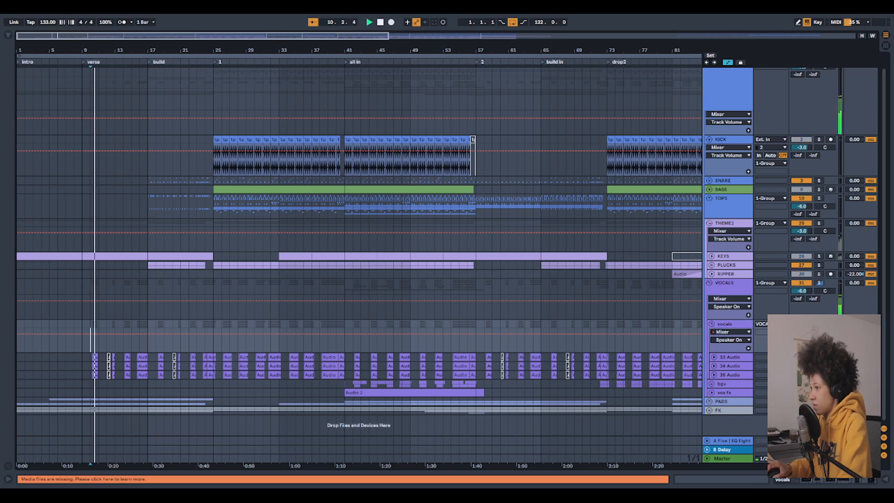
{"action": "key", "text": "Down"}
{"action": "left_click", "coordinate": [828, 480]}
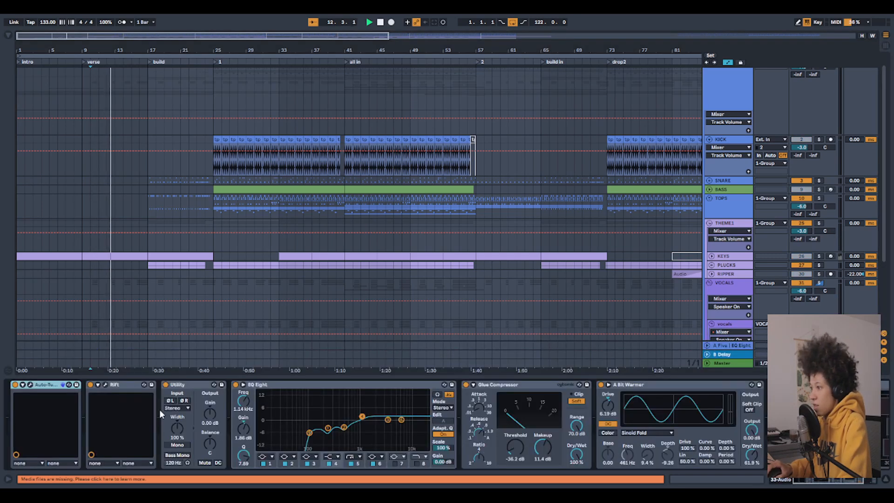
Stop playback and view the 33 Audio effects from Auto-Tune, Rift and Utility through EQ Eight, Glue Compressor, A Bit Warmer and OTT.
{"action": "key", "text": "space"}
{"action": "scroll", "coordinate": [54, 402], "scroll_direction": "left", "scroll_amount": 3}
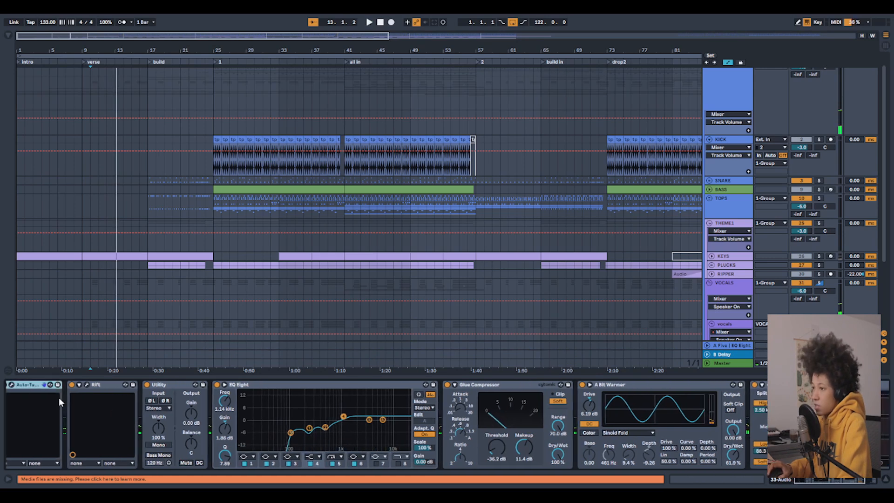
{"action": "scroll", "coordinate": [155, 298], "scroll_direction": "down", "scroll_amount": 5}
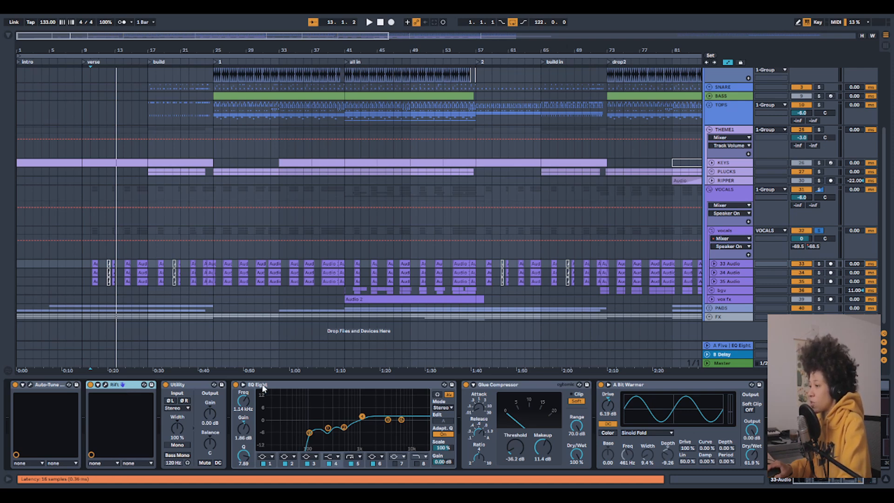
{"action": "scroll", "coordinate": [297, 388], "scroll_direction": "down", "scroll_amount": 2}
{"action": "scroll", "coordinate": [298, 389], "scroll_direction": "down", "scroll_amount": 3}
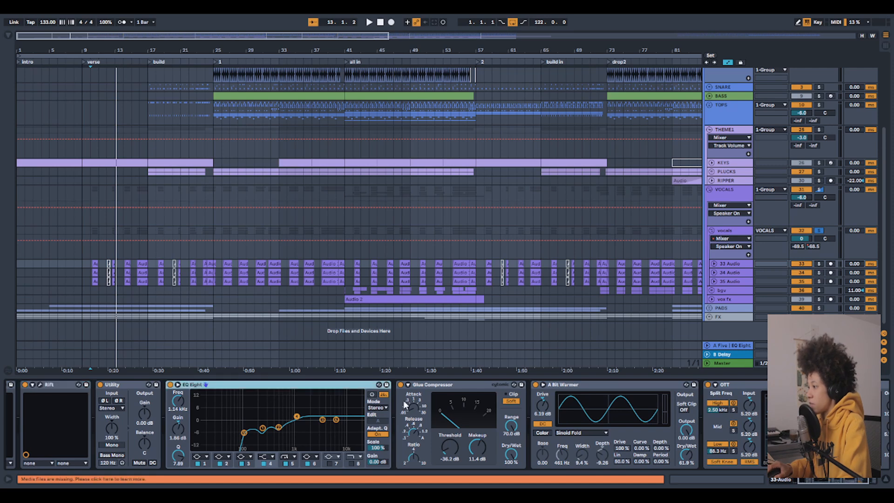
{"action": "scroll", "coordinate": [485, 391], "scroll_direction": "down", "scroll_amount": 6}
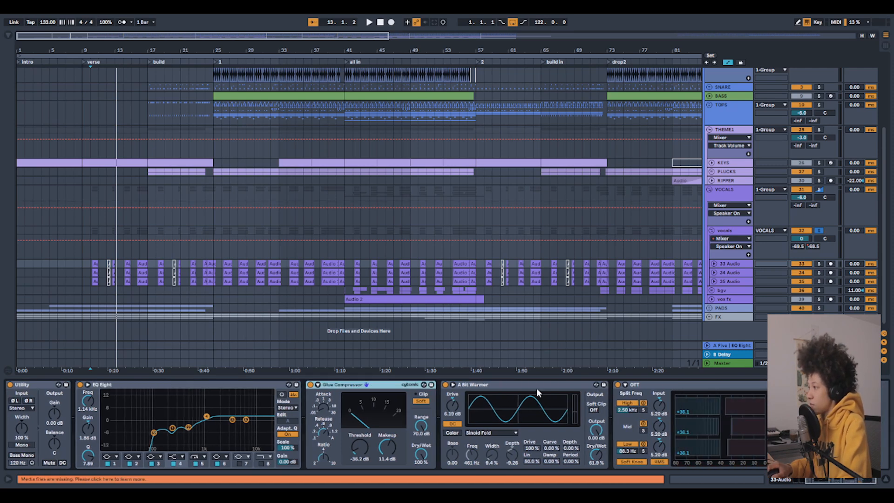
{"action": "left_click", "coordinate": [684, 383]}
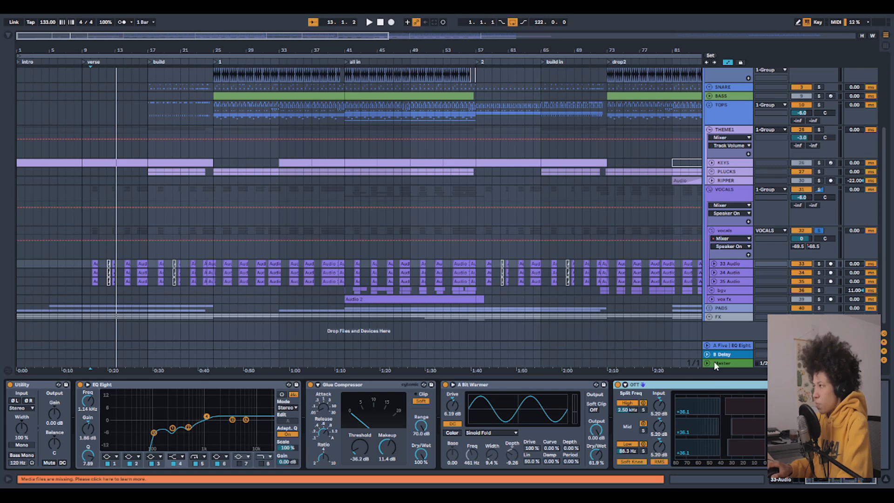
Check the 35 Audio device chain and unfold the 33, 34 and 35 Audio tracks inside the vocals subgroup.
{"action": "left_click", "coordinate": [733, 282]}
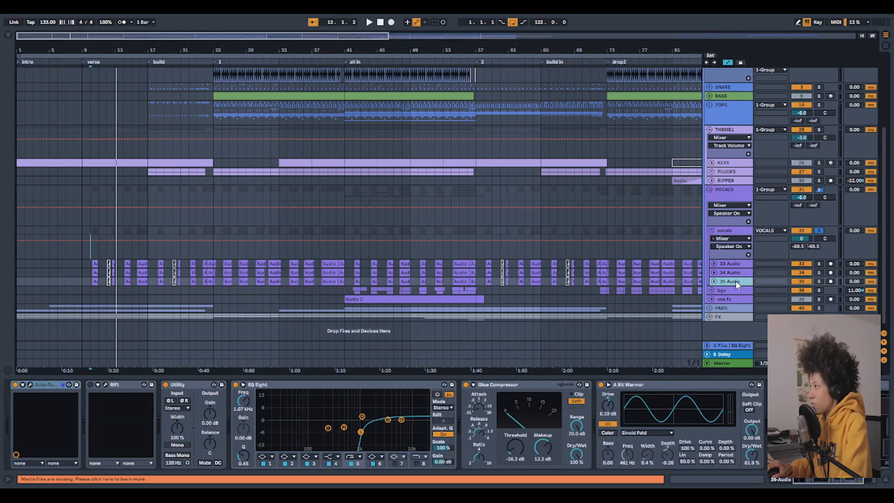
{"action": "left_click", "coordinate": [713, 264]}
{"action": "left_click", "coordinate": [713, 305]}
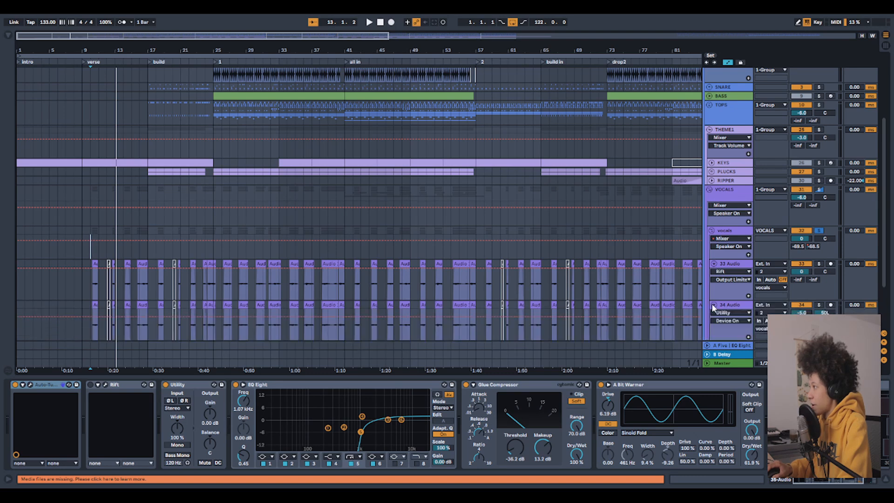
{"action": "scroll", "coordinate": [713, 305], "scroll_direction": "down", "scroll_amount": 2}
{"action": "left_click", "coordinate": [714, 309]}
{"action": "scroll", "coordinate": [713, 310], "scroll_direction": "down", "scroll_amount": 2}
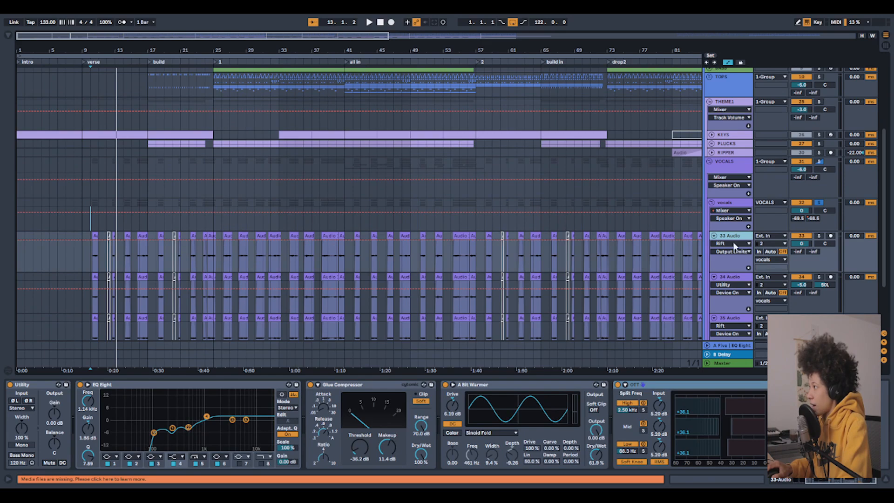
Show the vocals subgroup's MAutoPitch device and display its formant shift automation in the arrangement.
{"action": "left_click", "coordinate": [733, 204]}
{"action": "scroll", "coordinate": [733, 204], "scroll_direction": "down", "scroll_amount": 3}
{"action": "double_click", "coordinate": [30, 396]}
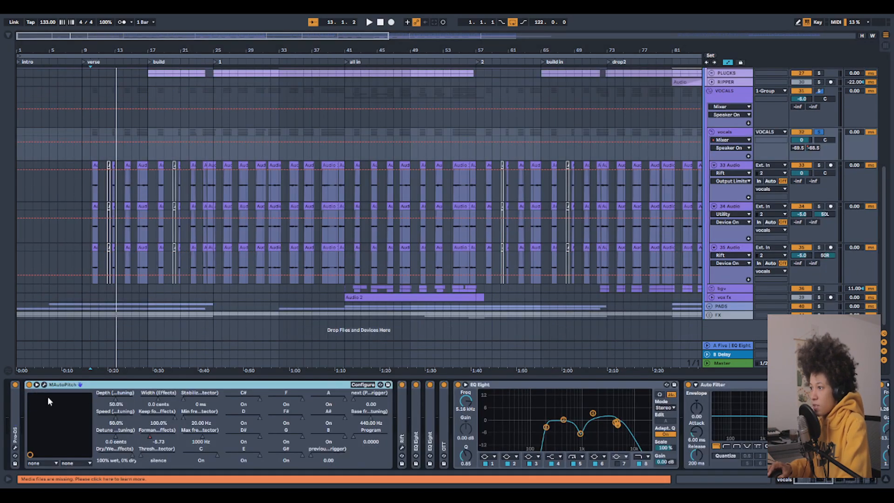
{"action": "left_click", "coordinate": [158, 440]}
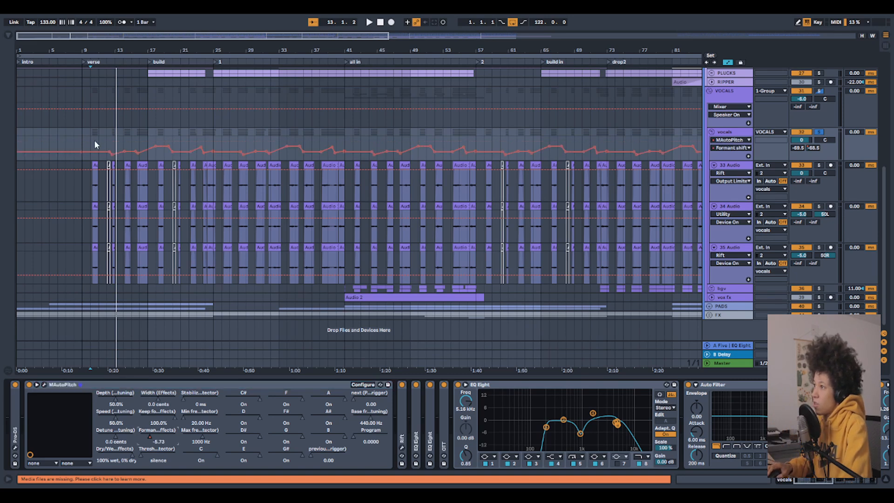
Bypass MAutoPitch on the vocals subgroup and play the vocals from bar 9 and from the clip at bar 15.
{"action": "key", "text": "space"}
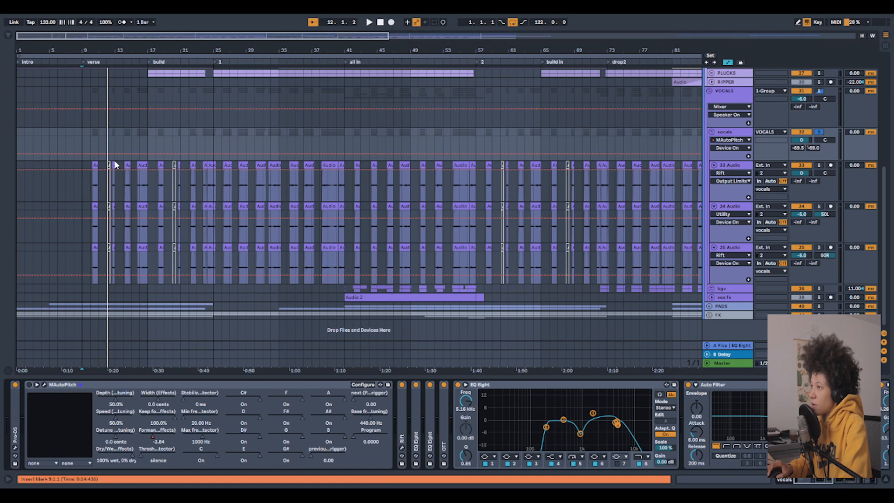
{"action": "left_click", "coordinate": [141, 164]}
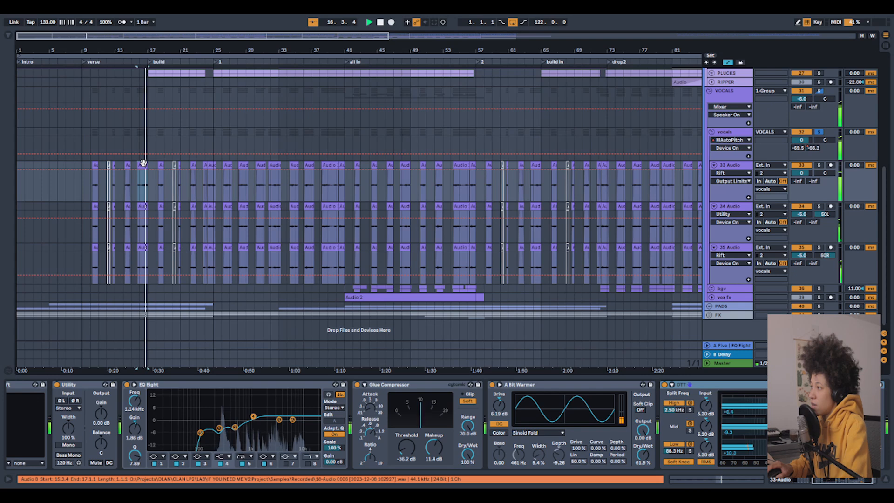
{"action": "key", "text": "space"}
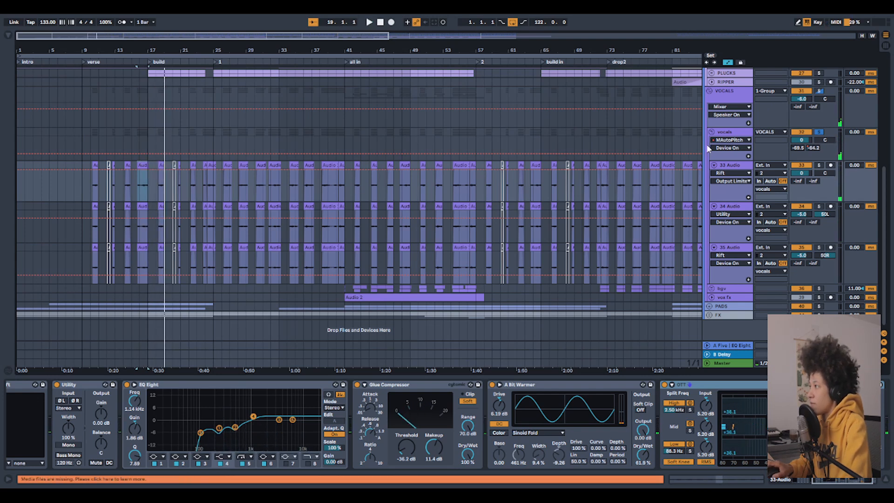
Switch MAutoPitch back on, return to bar 9, and display its formant shift automation again.
{"action": "left_click", "coordinate": [716, 154]}
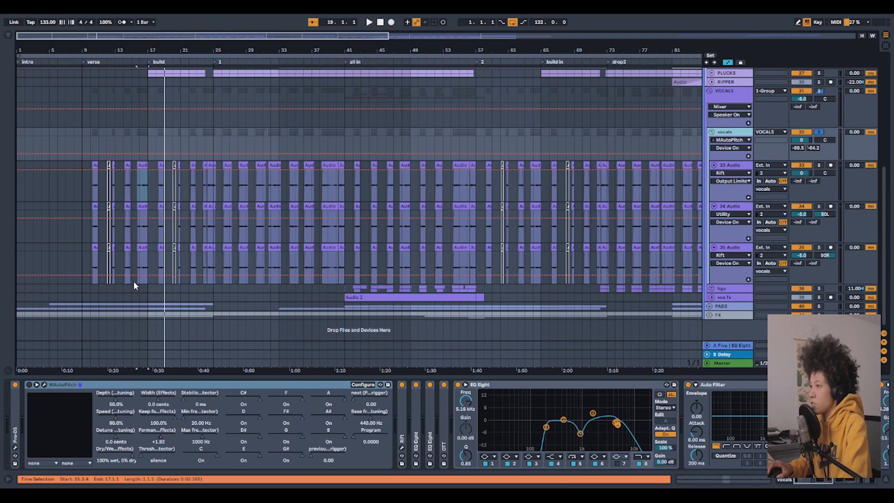
{"action": "left_click", "coordinate": [29, 385]}
{"action": "left_click", "coordinate": [83, 158]}
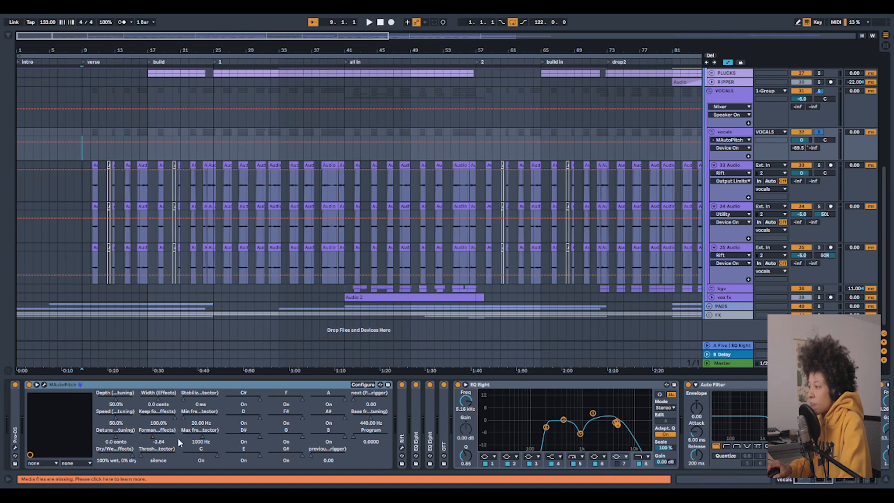
{"action": "left_click", "coordinate": [152, 434]}
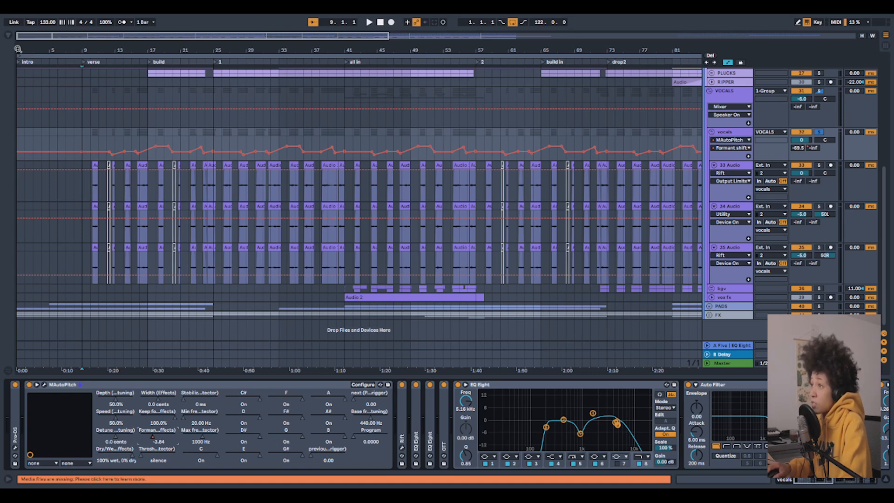
Search the browser's Toolbox collection for "lfo" and insert the LFO device after MAutoPitch on the vocals subgroup.
{"action": "left_click", "coordinate": [8, 36]}
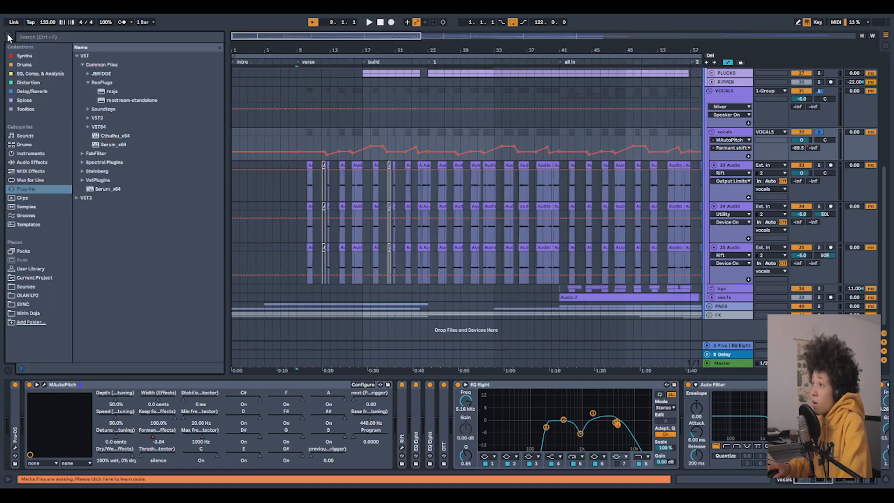
{"action": "left_click", "coordinate": [25, 101]}
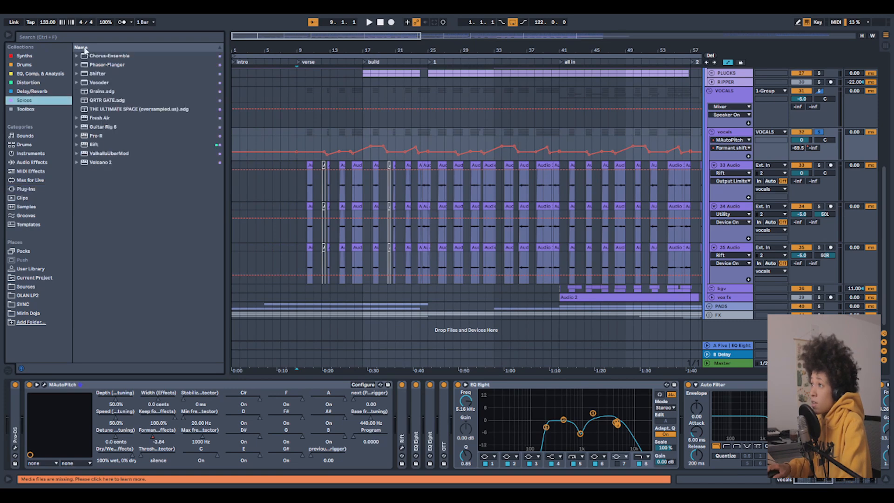
{"action": "key", "text": "ctrl+f"}
{"action": "type", "text": "lfo"}
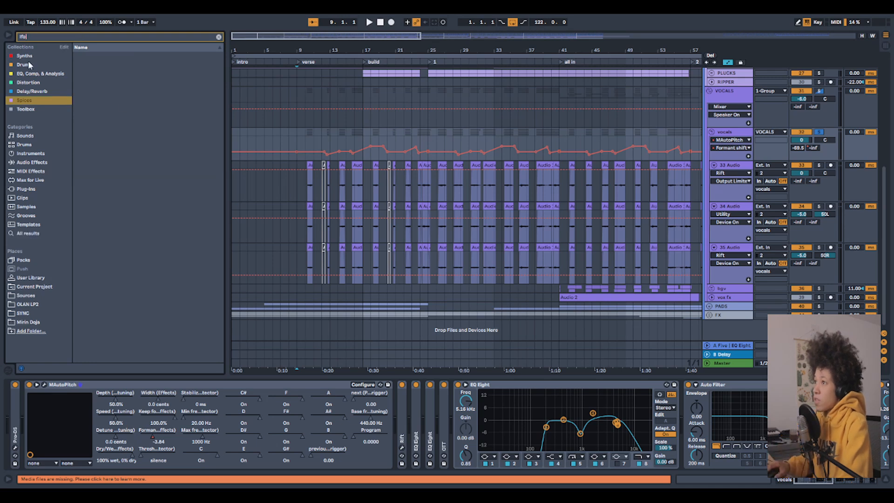
{"action": "left_click", "coordinate": [31, 109]}
{"action": "left_click_drag", "start_coordinate": [89, 56], "coordinate": [406, 390]}
{"action": "left_click", "coordinate": [421, 397]}
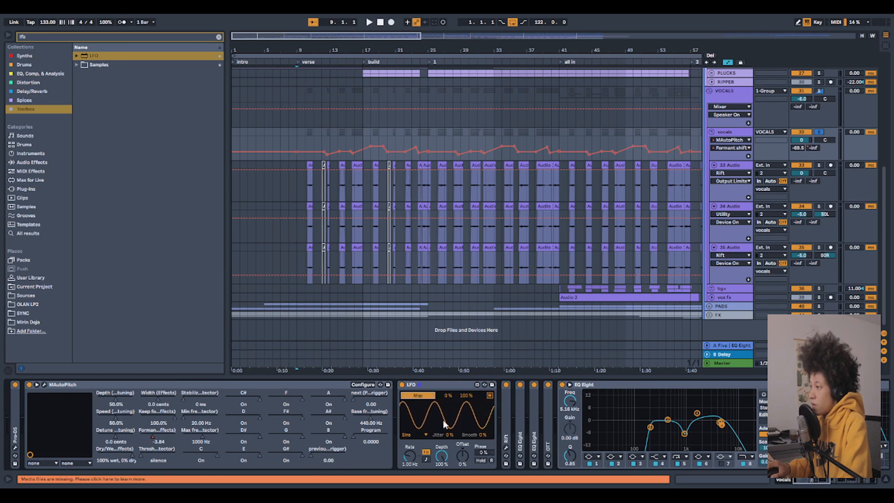
Delete the LFO device from the vocals subgroup's chain.
{"action": "left_click", "coordinate": [452, 384]}
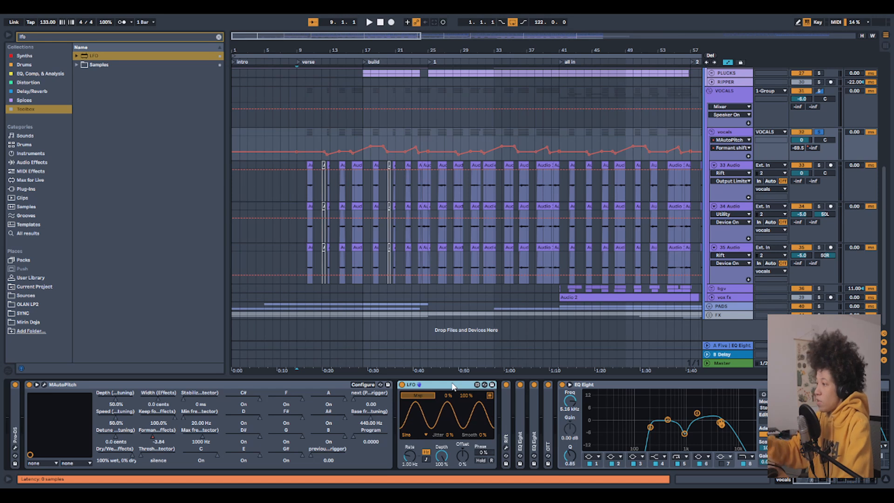
{"action": "key", "text": "Delete"}
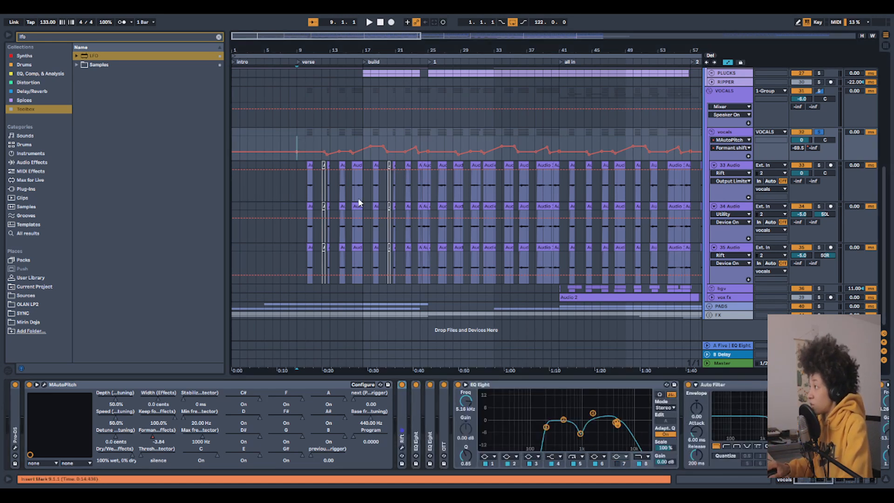
Play the soloed vocals from bar 26 and follow the formant shift automation across the arrangement.
{"action": "left_click", "coordinate": [436, 142]}
{"action": "key", "text": "space"}
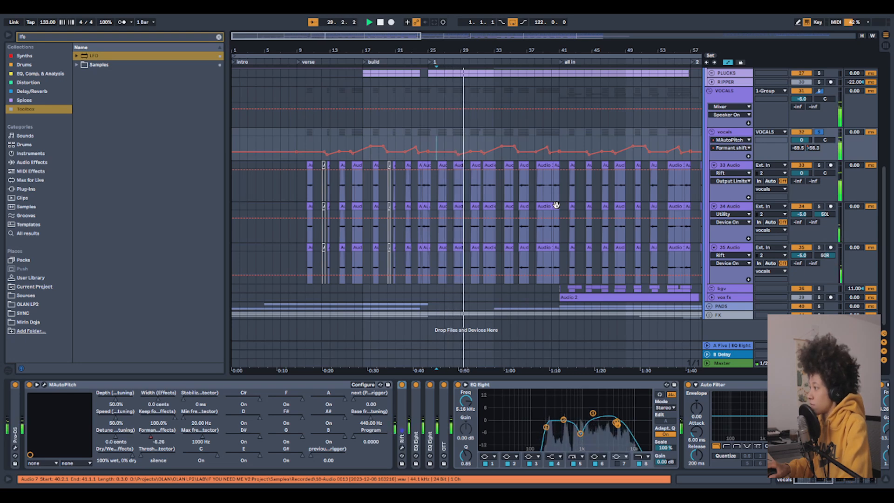
{"action": "scroll", "coordinate": [556, 204], "scroll_direction": "right", "scroll_amount": 4}
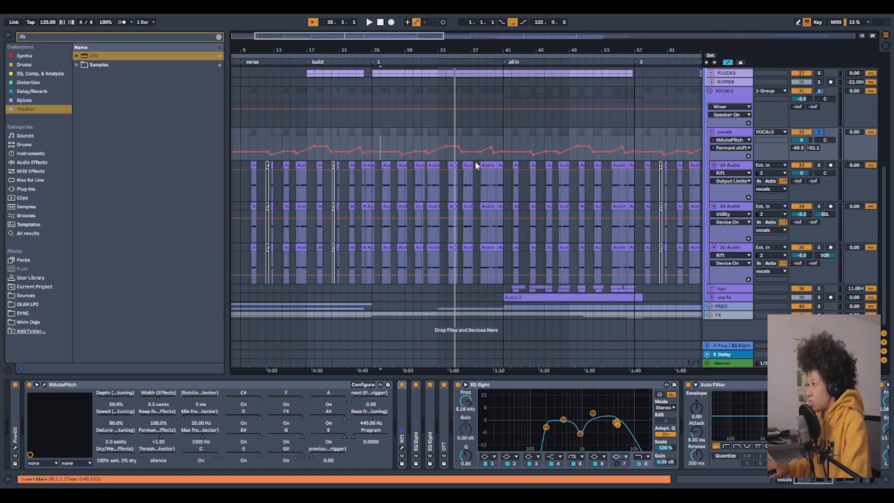
{"action": "scroll", "coordinate": [348, 237], "scroll_direction": "left", "scroll_amount": 3}
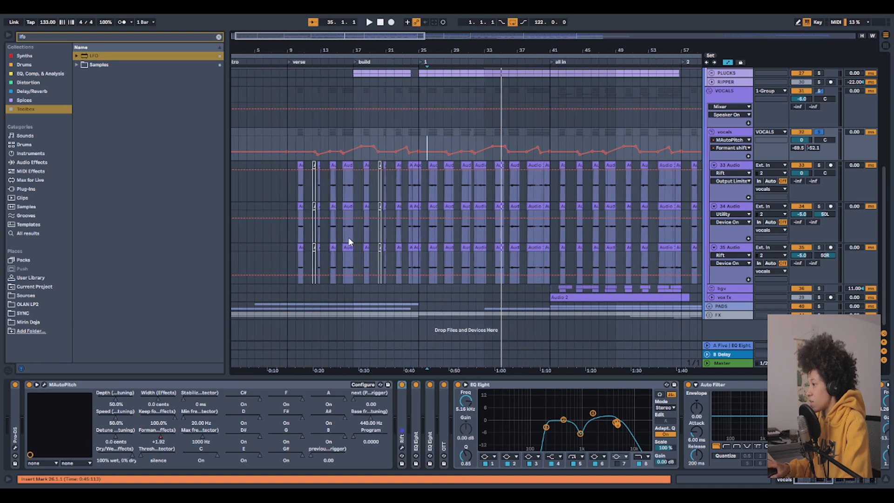
Review the effects further along the vocals subgroup's chain and play the soloed vocals from bar 10.
{"action": "scroll", "coordinate": [683, 429], "scroll_direction": "right", "scroll_amount": 2}
{"action": "scroll", "coordinate": [683, 429], "scroll_direction": "right", "scroll_amount": 6}
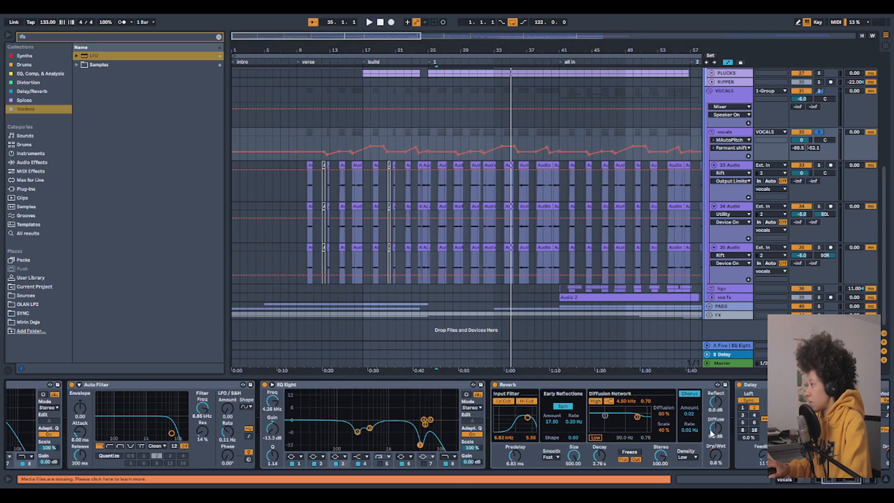
{"action": "left_click", "coordinate": [302, 190]}
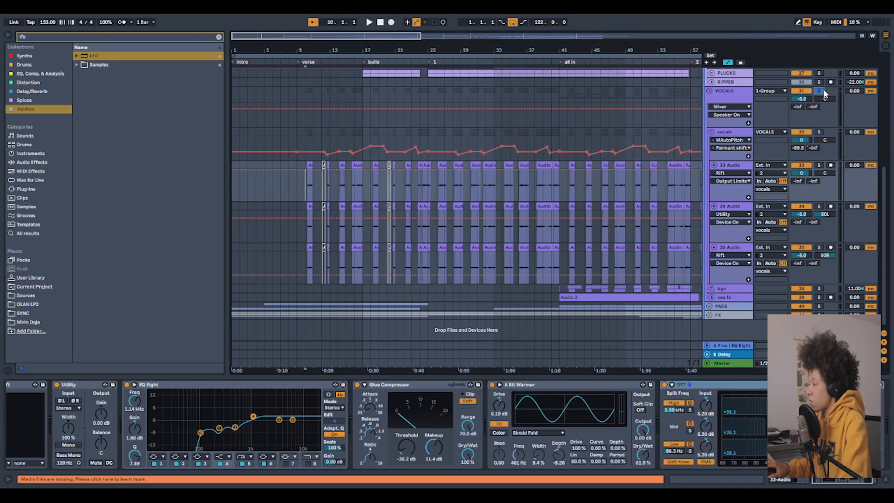
{"action": "key", "text": "space"}
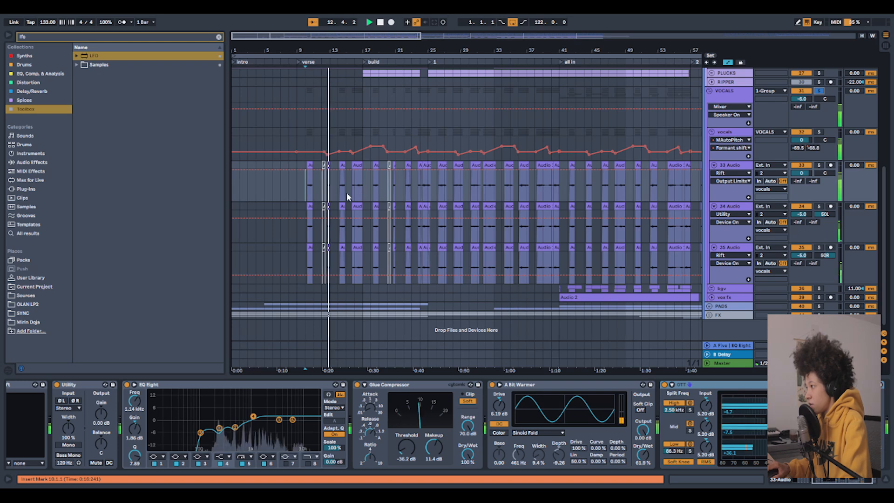
Audition the soloed vocals from bars 20 and 22 and from the 33 Audio clip near bar 24.
{"action": "left_click", "coordinate": [386, 194]}
{"action": "left_click", "coordinate": [405, 194]}
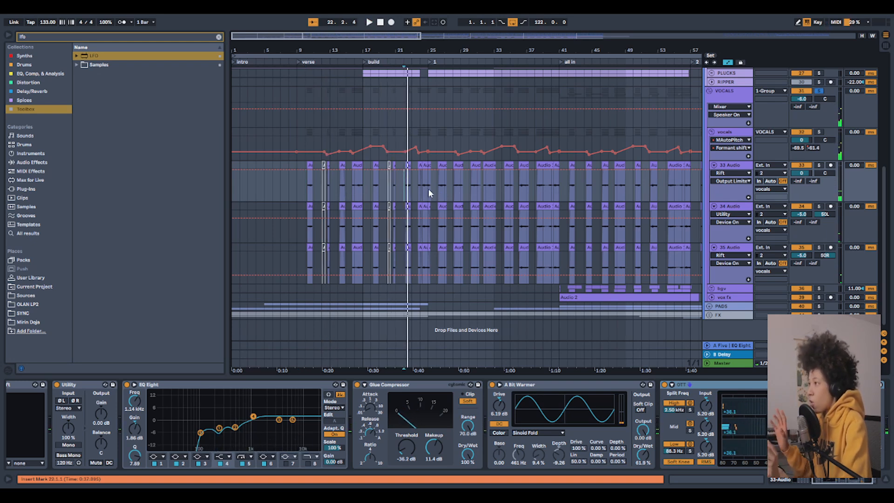
{"action": "left_click", "coordinate": [417, 165]}
{"action": "key", "text": "space"}
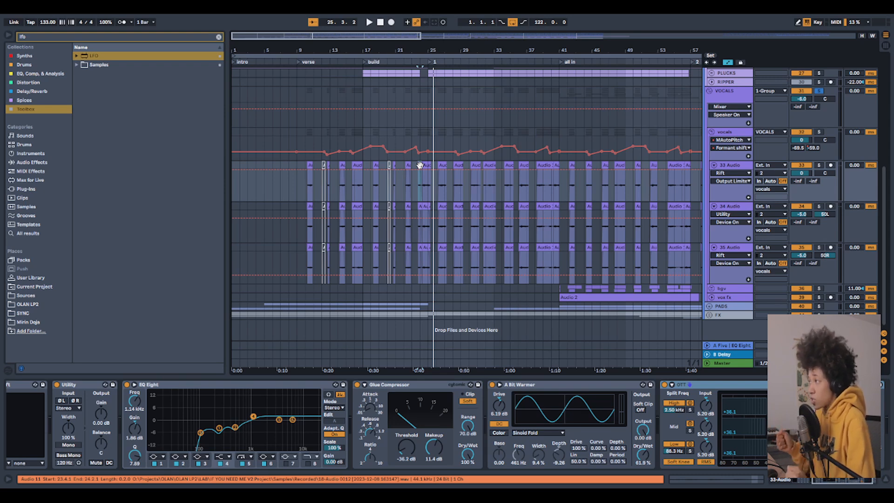
Play the soloed VOCALS group from bar 25.
{"action": "left_click", "coordinate": [427, 119]}
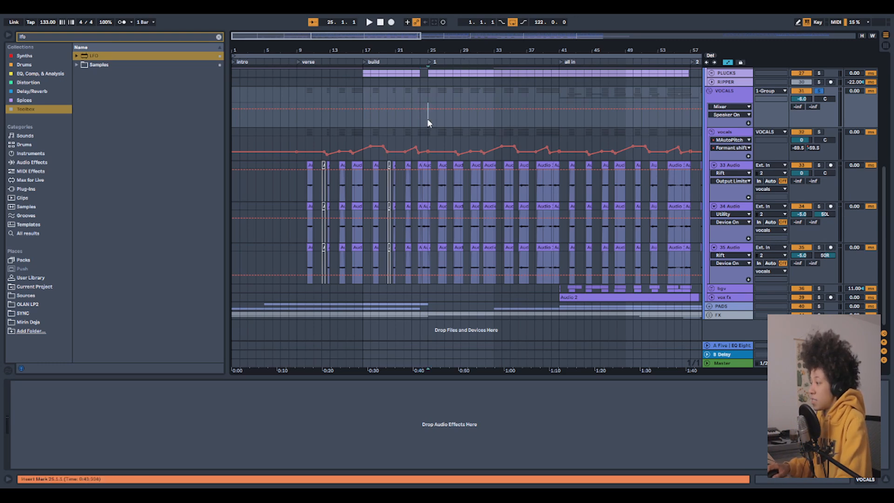
{"action": "key", "text": "space"}
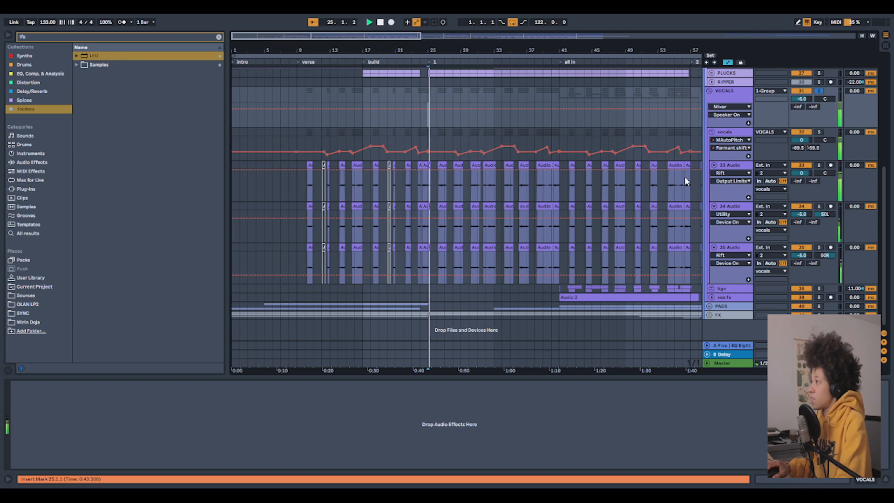
{"action": "key", "text": "space"}
Unsolo the VOCALS group and play the full mix from the build at bar 17.
{"action": "left_click", "coordinate": [363, 115]}
{"action": "key", "text": "space"}
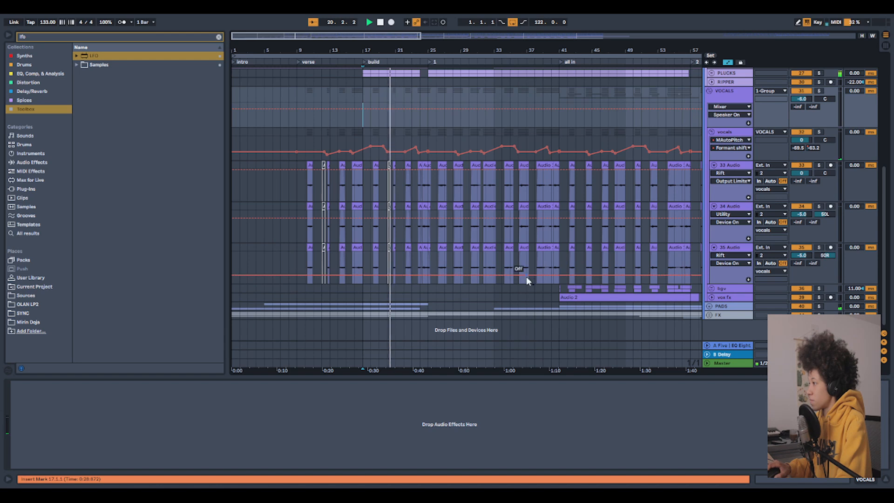
{"action": "scroll", "coordinate": [521, 286], "scroll_direction": "right", "scroll_amount": 2}
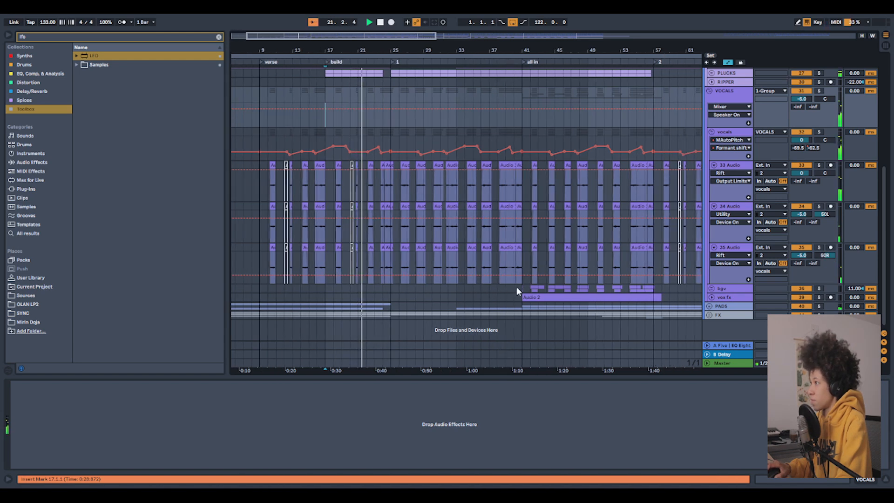
{"action": "scroll", "coordinate": [501, 269], "scroll_direction": "down", "scroll_amount": 5}
{"action": "scroll", "coordinate": [303, 270], "scroll_direction": "up", "scroll_amount": 3}
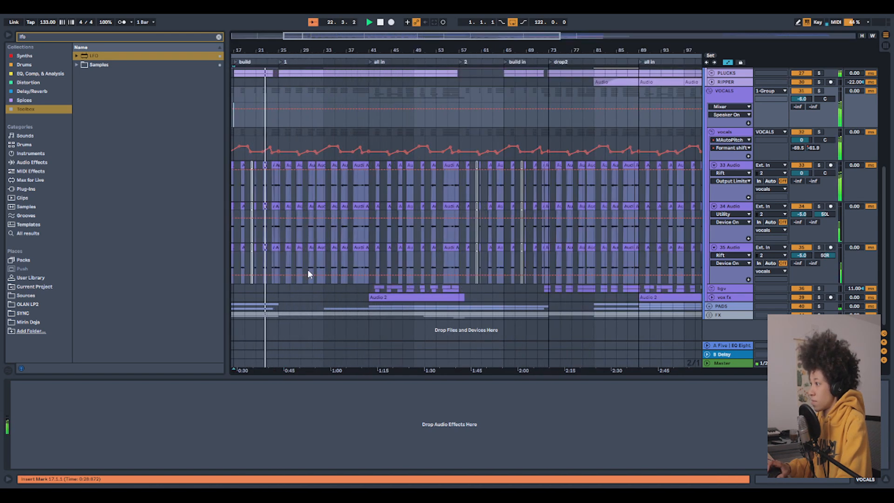
{"action": "scroll", "coordinate": [308, 273], "scroll_direction": "left", "scroll_amount": 6}
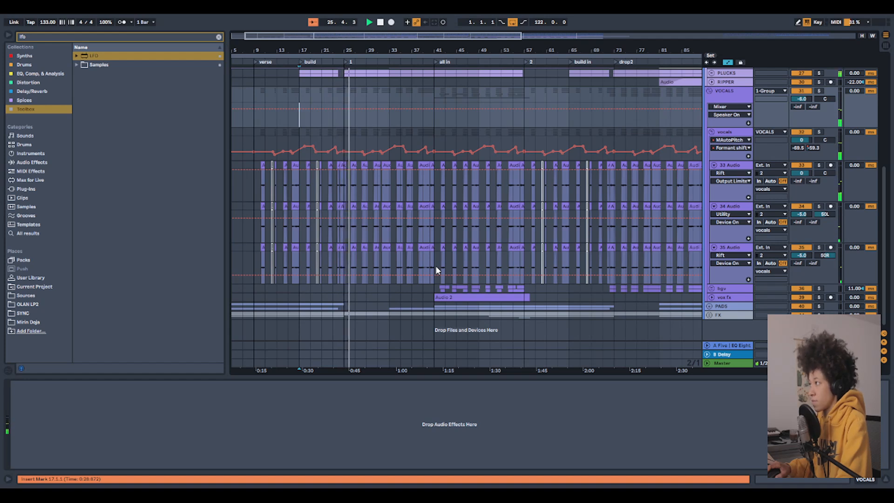
{"action": "key", "text": "space"}
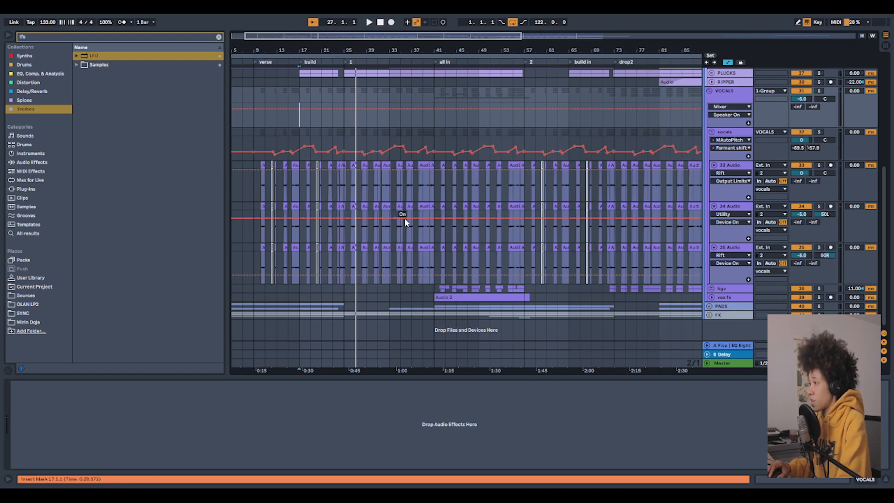
Play the mix from the 33 Audio clip near bar 31 and hide the browser to widen the arrangement.
{"action": "left_click", "coordinate": [384, 188]}
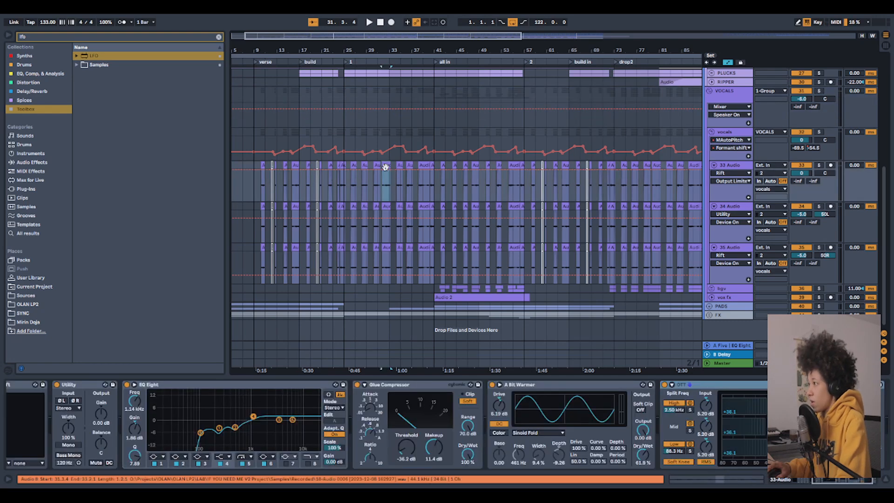
{"action": "key", "text": "space"}
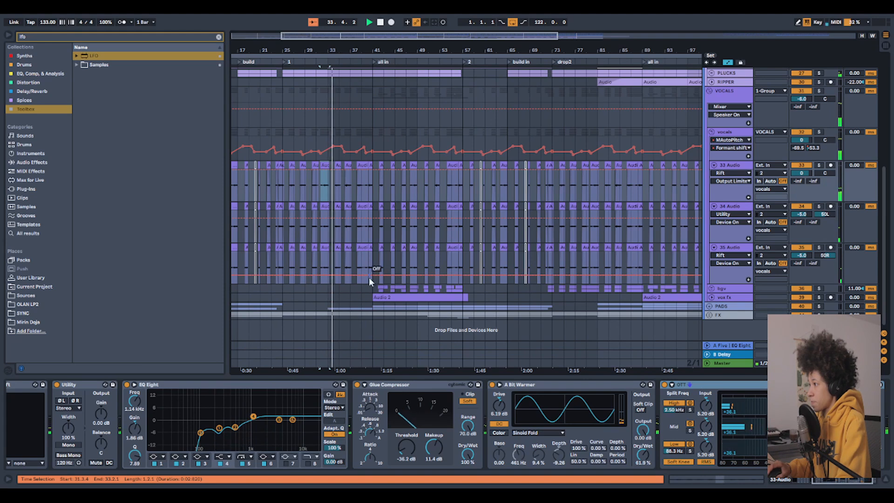
{"action": "key", "text": "ctrl+alt+b"}
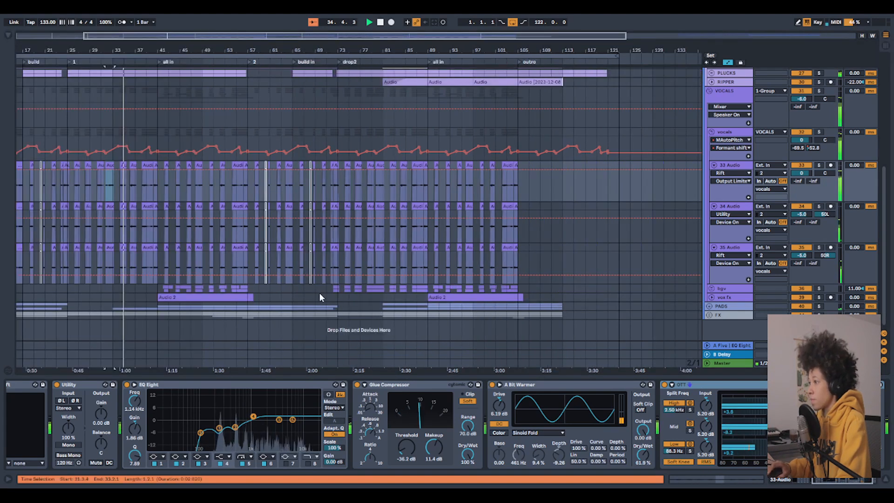
{"action": "scroll", "coordinate": [180, 293], "scroll_direction": "up", "scroll_amount": 5}
{"action": "key", "text": "space"}
Expand the bgv group and play it soloed from the 37 Audio clip at bar 42.
{"action": "left_click", "coordinate": [712, 288]}
{"action": "scroll", "coordinate": [447, 298], "scroll_direction": "down", "scroll_amount": 3}
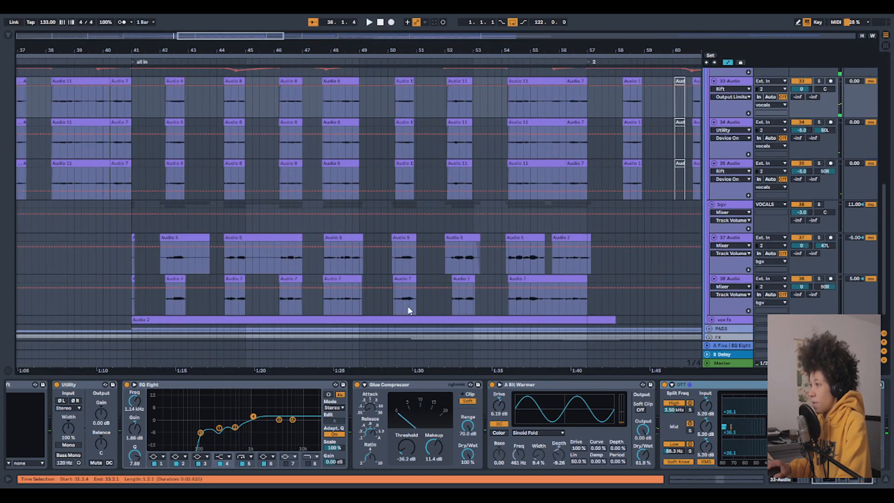
{"action": "scroll", "coordinate": [408, 307], "scroll_direction": "down", "scroll_amount": 1}
{"action": "left_click", "coordinate": [172, 215]}
{"action": "left_click", "coordinate": [818, 182]}
{"action": "key", "text": "space"}
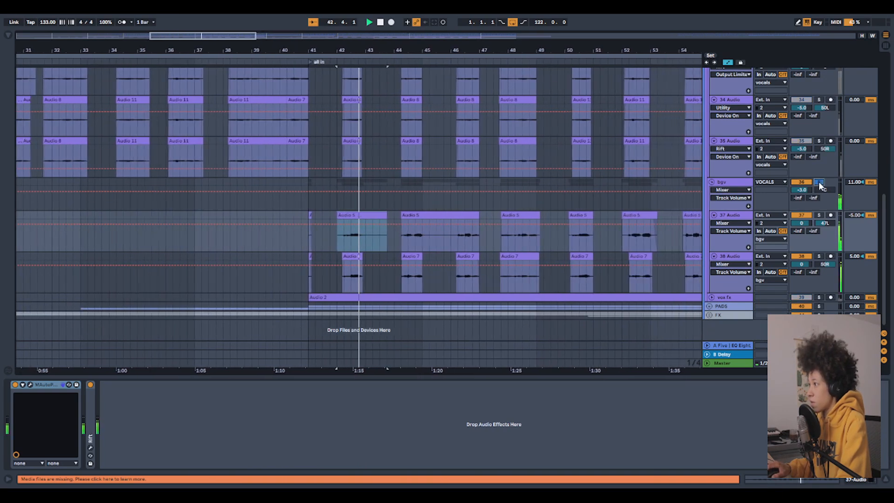
Stop playback, unsolo the bgv group, and display its device chain with EQ Eight, Ambience reverb and Compressor.
{"action": "left_click", "coordinate": [818, 182]}
{"action": "key", "text": "space"}
{"action": "left_click_drag", "start_coordinate": [308, 234], "coordinate": [274, 268]}
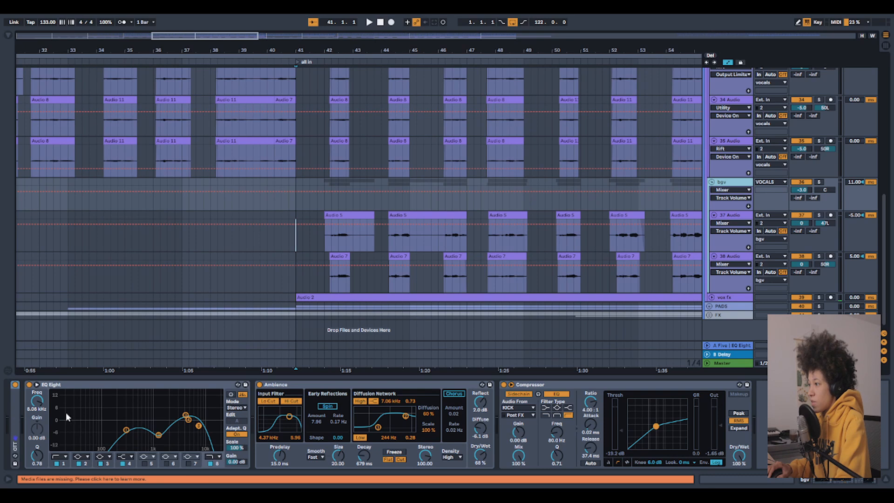
{"action": "left_click", "coordinate": [108, 383]}
Play the vocals and bgv groups soloed together from bar 42, and collapse the bgv group.
{"action": "left_click", "coordinate": [301, 243]}
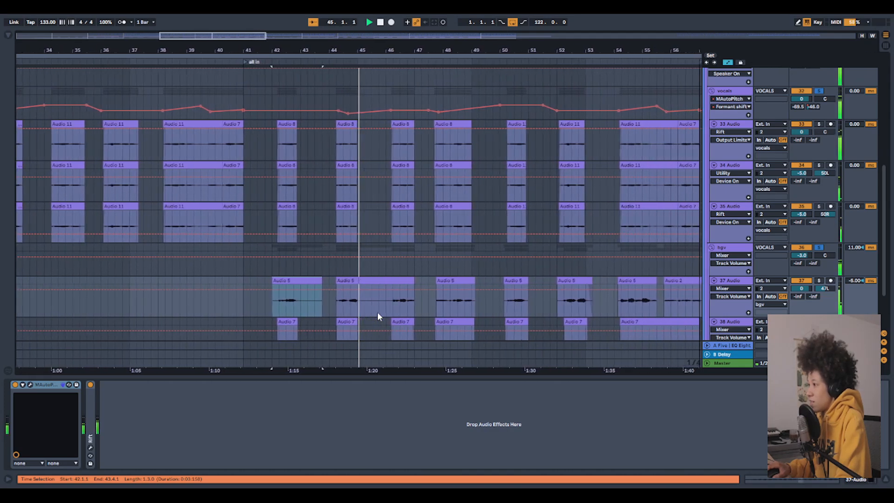
{"action": "scroll", "coordinate": [377, 314], "scroll_direction": "down", "scroll_amount": 1}
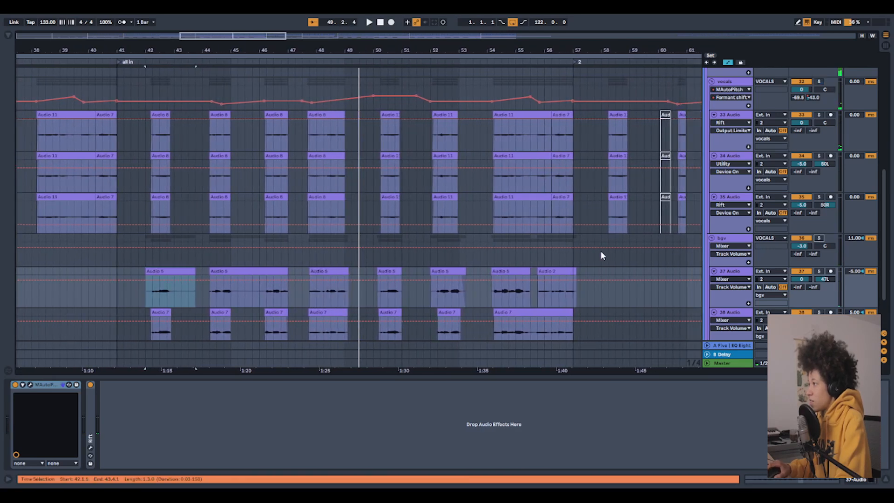
{"action": "left_click", "coordinate": [711, 239]}
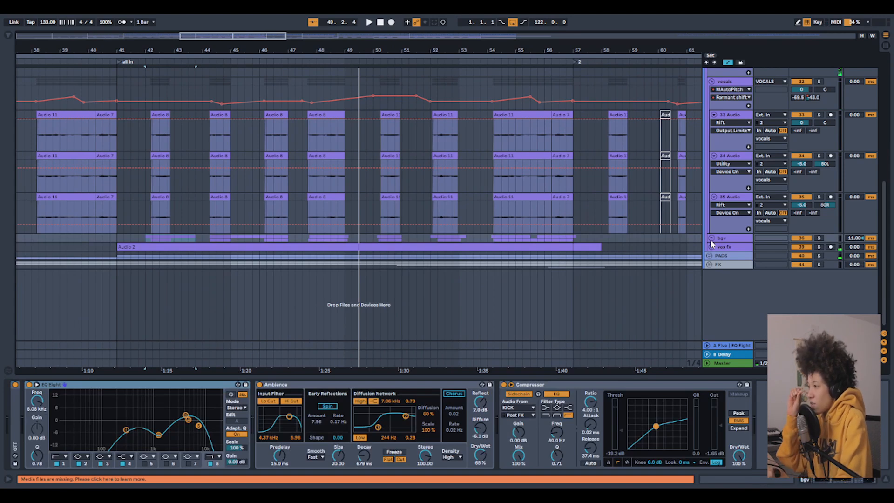
Expand the vox fx track and play its Audio 2 clip soloed from bar 41.
{"action": "double_click", "coordinate": [146, 246]}
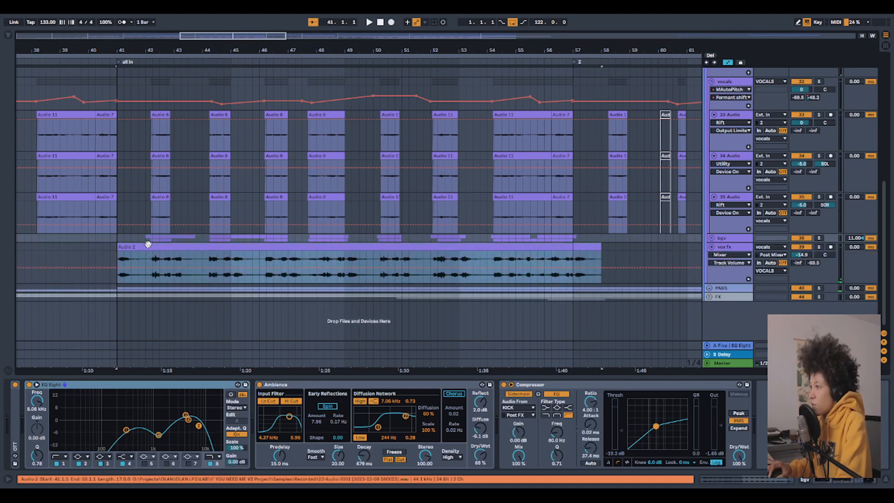
{"action": "left_click", "coordinate": [818, 247]}
{"action": "key", "text": "space"}
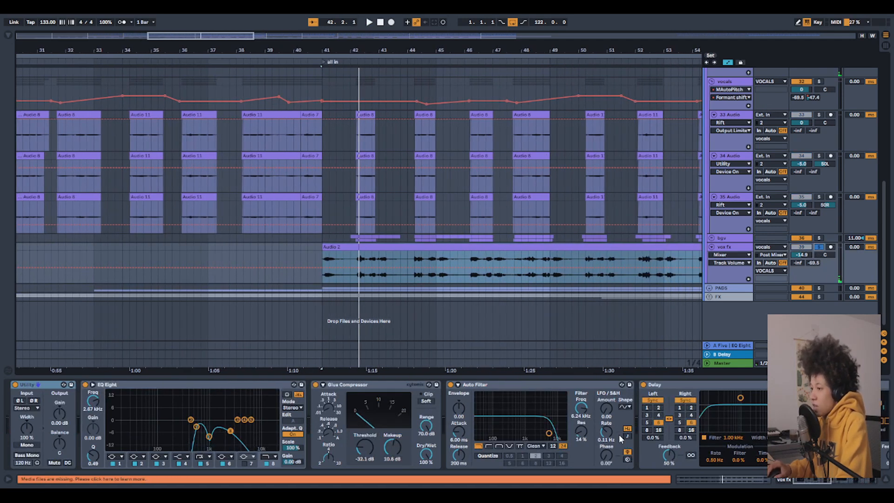
Play the soloed vox fx and examine its device chain from EQ Eight through Delay and reverb to Auto Pan.
{"action": "left_click", "coordinate": [686, 386]}
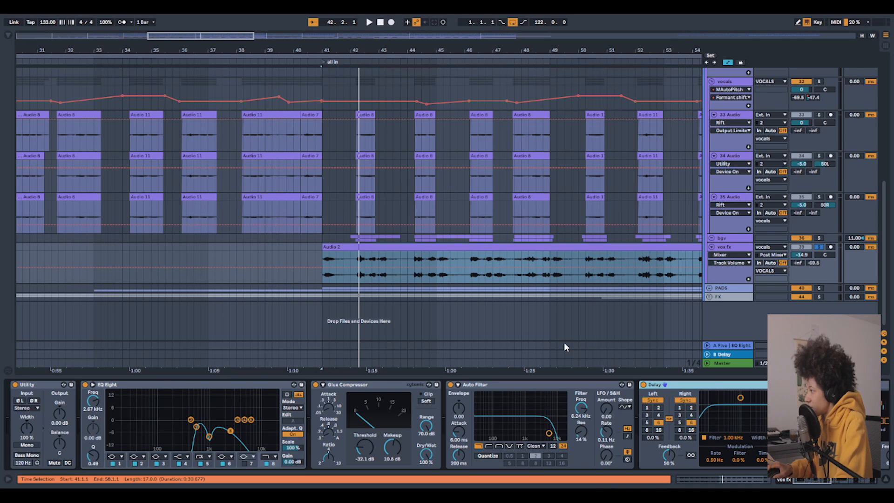
{"action": "key", "text": "space"}
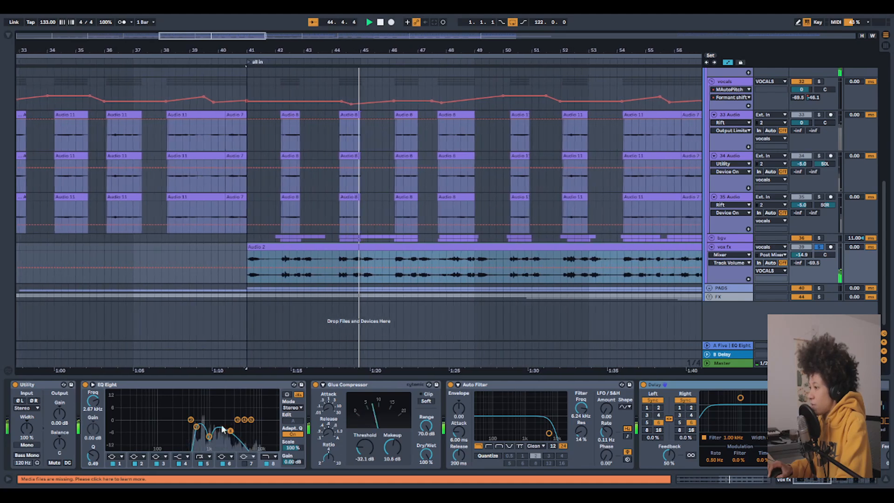
{"action": "scroll", "coordinate": [452, 399], "scroll_direction": "right", "scroll_amount": 5}
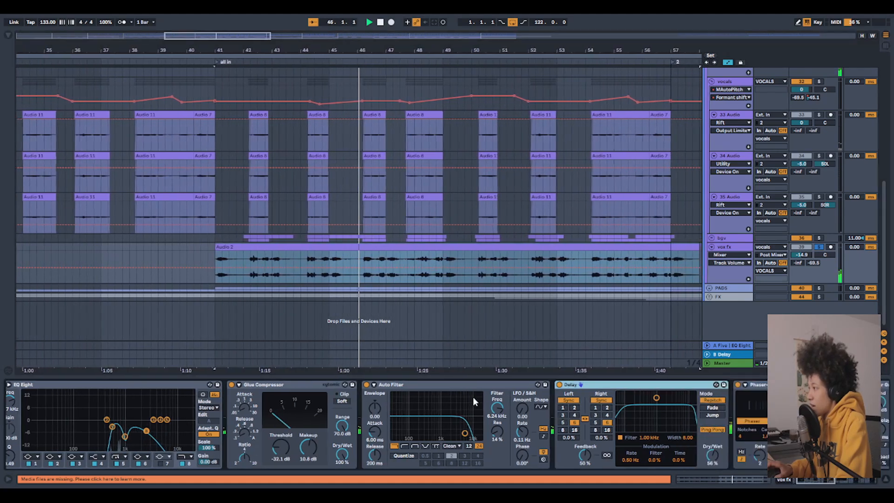
{"action": "scroll", "coordinate": [473, 398], "scroll_direction": "right", "scroll_amount": 8}
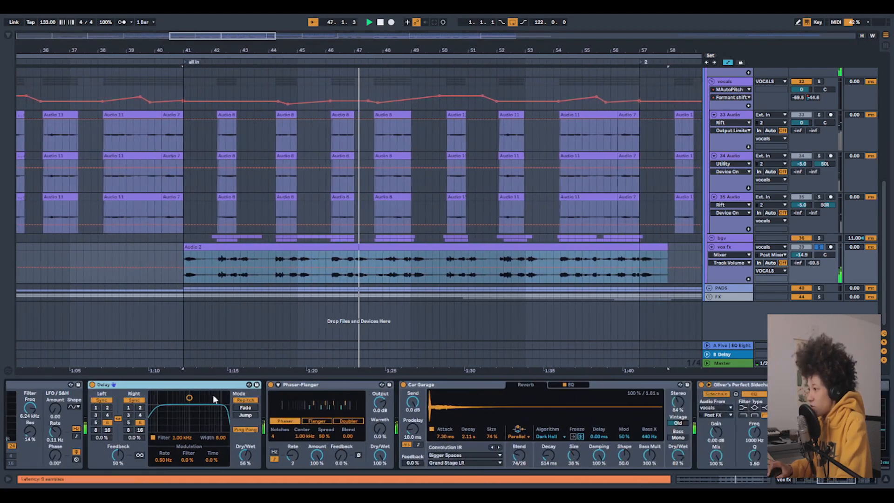
{"action": "scroll", "coordinate": [554, 386], "scroll_direction": "right", "scroll_amount": 10}
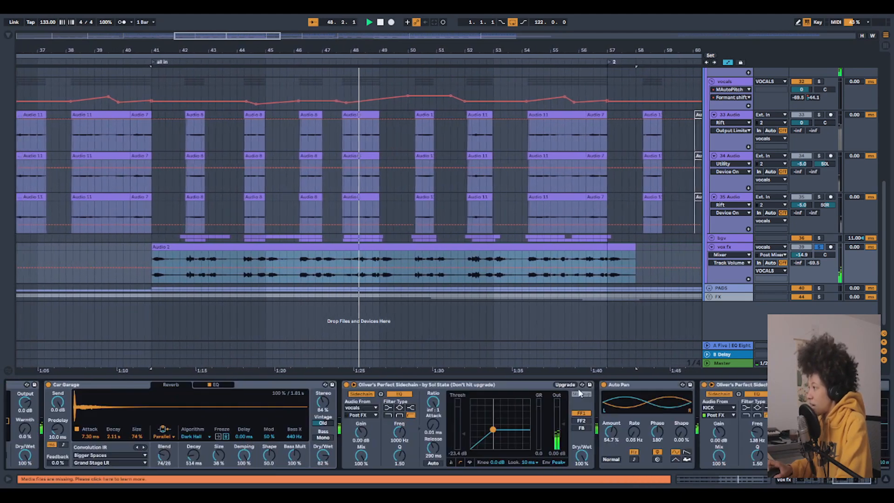
{"action": "scroll", "coordinate": [468, 391], "scroll_direction": "right", "scroll_amount": 1}
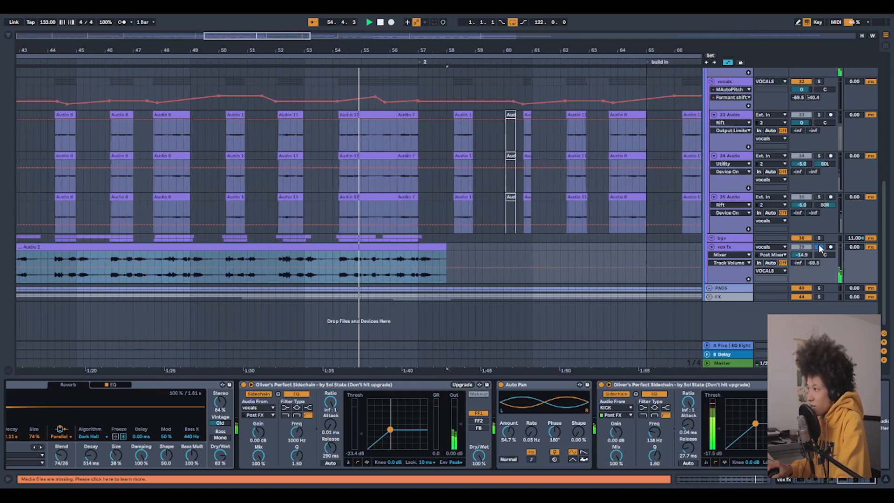
Unsolo the vox fx track and play it with the other tracks from bar 54.
{"action": "key", "text": "space"}
{"action": "left_click", "coordinate": [313, 260]}
{"action": "key", "text": "space"}
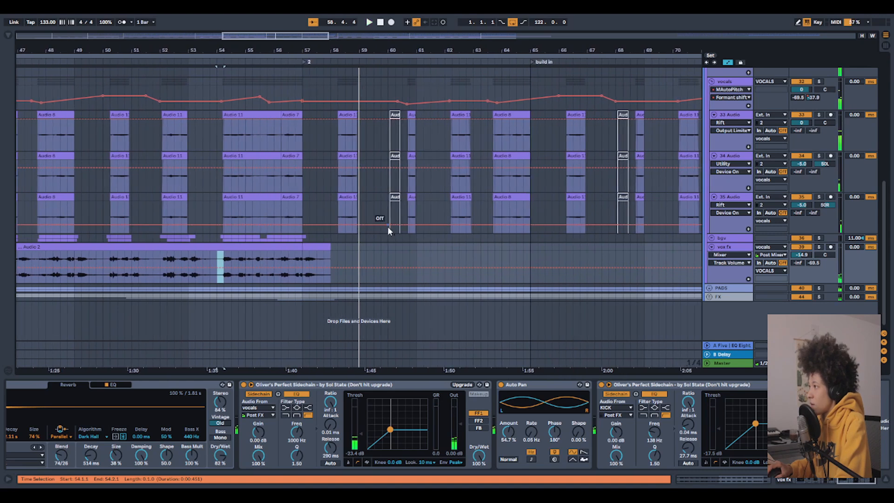
Select the vox fx clip at bar 89, collapse that track, and expand the PADS group.
{"action": "scroll", "coordinate": [393, 242], "scroll_direction": "right", "scroll_amount": 2}
{"action": "scroll", "coordinate": [394, 243], "scroll_direction": "down", "scroll_amount": 5}
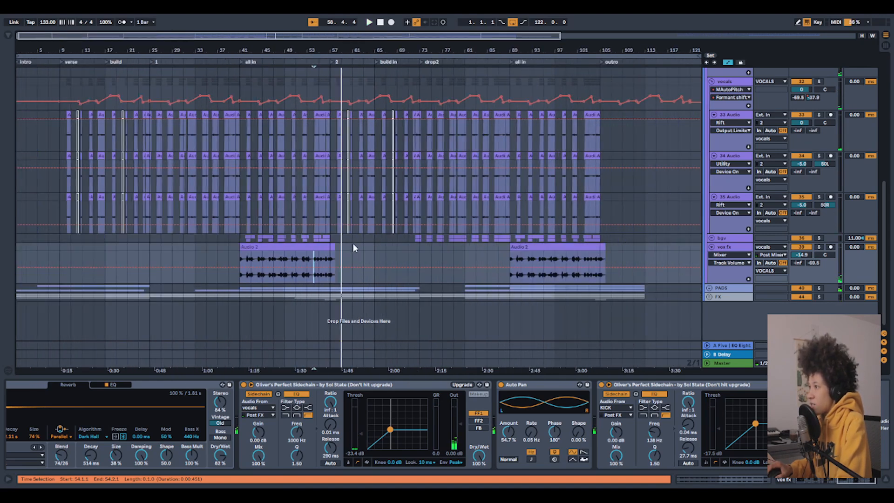
{"action": "left_click", "coordinate": [590, 265]}
{"action": "left_click", "coordinate": [712, 247]}
{"action": "left_click", "coordinate": [709, 256]}
{"action": "scroll", "coordinate": [630, 256], "scroll_direction": "down", "scroll_amount": 2}
{"action": "scroll", "coordinate": [110, 253], "scroll_direction": "up", "scroll_amount": 1}
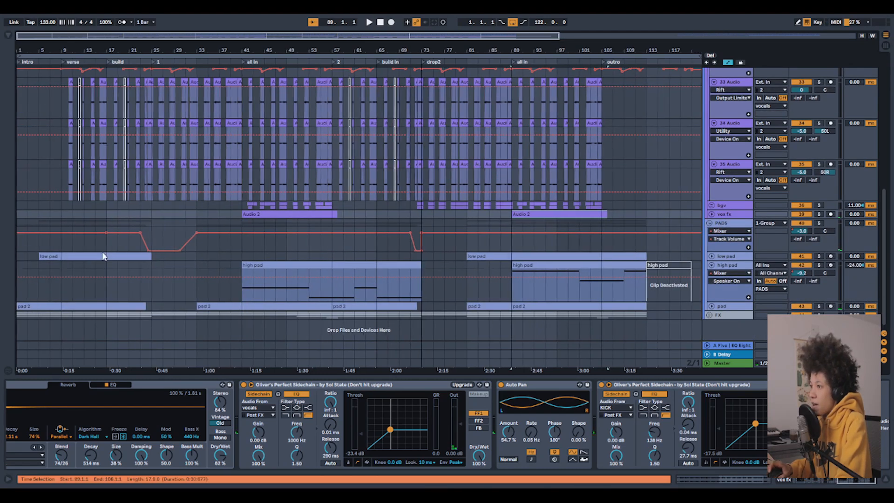
Expand the low pad track, select its clip at bar 5, and open its Vital instrument.
{"action": "left_click", "coordinate": [93, 268]}
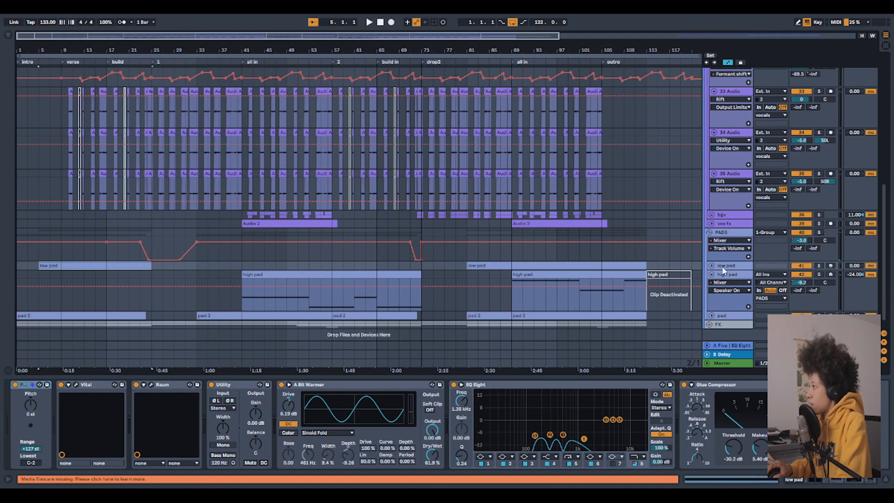
{"action": "left_click", "coordinate": [711, 265]}
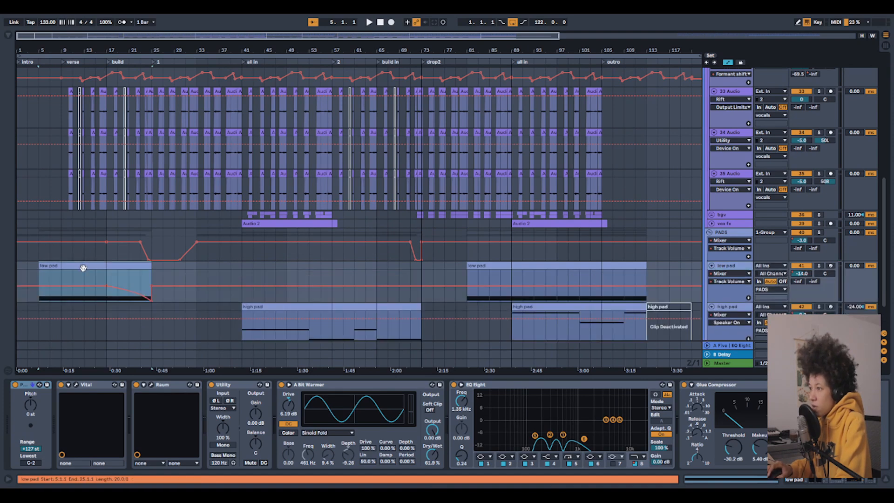
{"action": "left_click", "coordinate": [76, 385]}
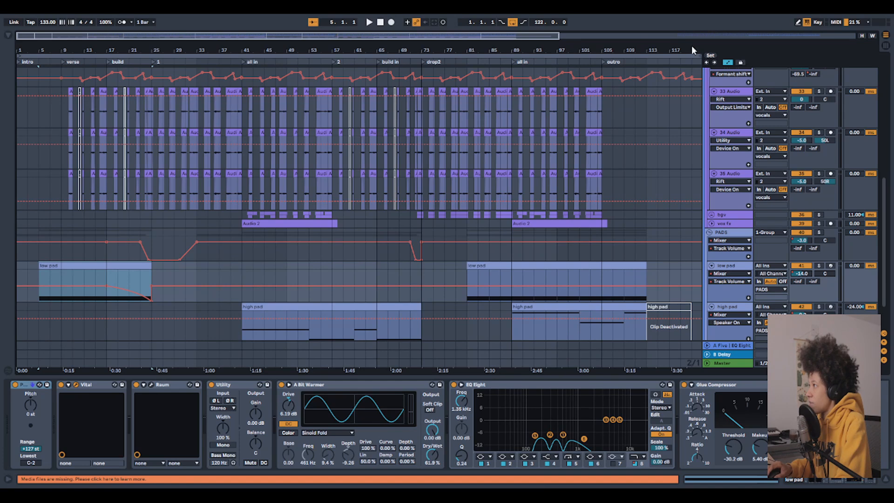
Solo the low pad track, play it from bar 11, and examine its EQ Eight and Raum devices.
{"action": "left_click", "coordinate": [71, 278]}
{"action": "key", "text": "space"}
{"action": "left_click", "coordinate": [819, 265]}
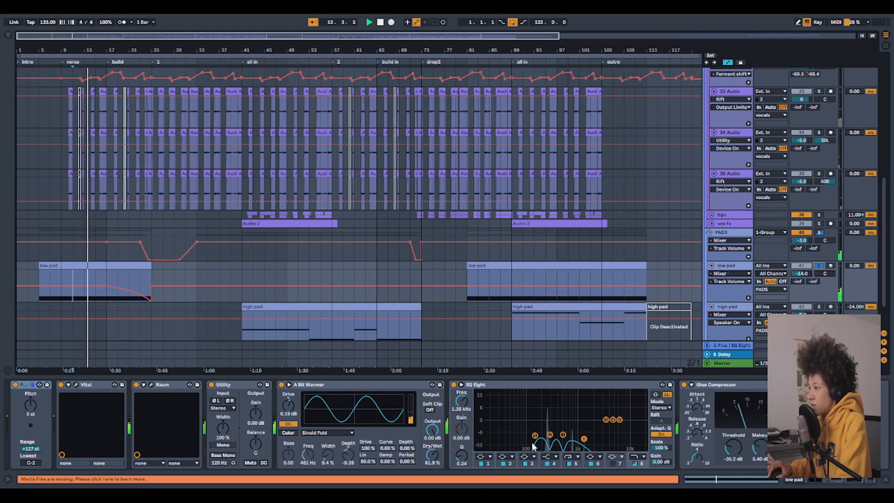
{"action": "left_click", "coordinate": [585, 386]}
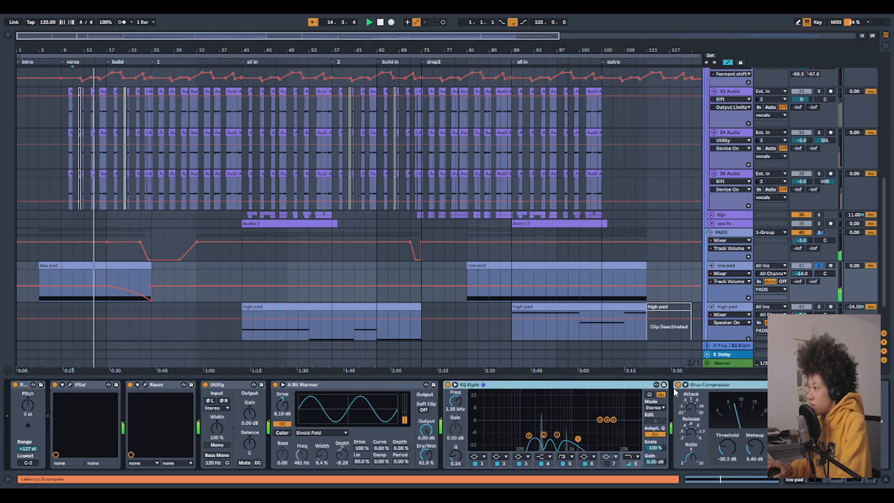
{"action": "left_click", "coordinate": [819, 273]}
{"action": "scroll", "coordinate": [819, 273], "scroll_direction": "down", "scroll_amount": 1}
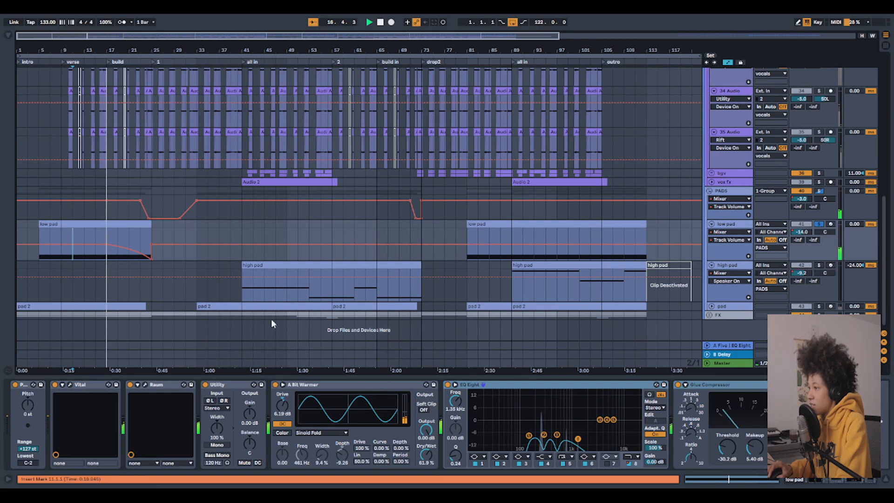
{"action": "left_click", "coordinate": [153, 386]}
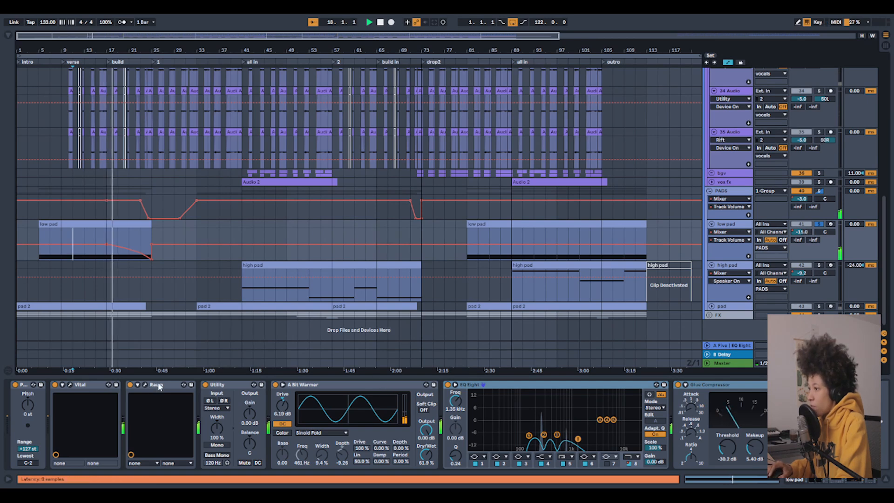
Select the high pad clip at bar 41, solo its track, and stop playback.
{"action": "left_click", "coordinate": [297, 265]}
{"action": "left_click", "coordinate": [819, 265]}
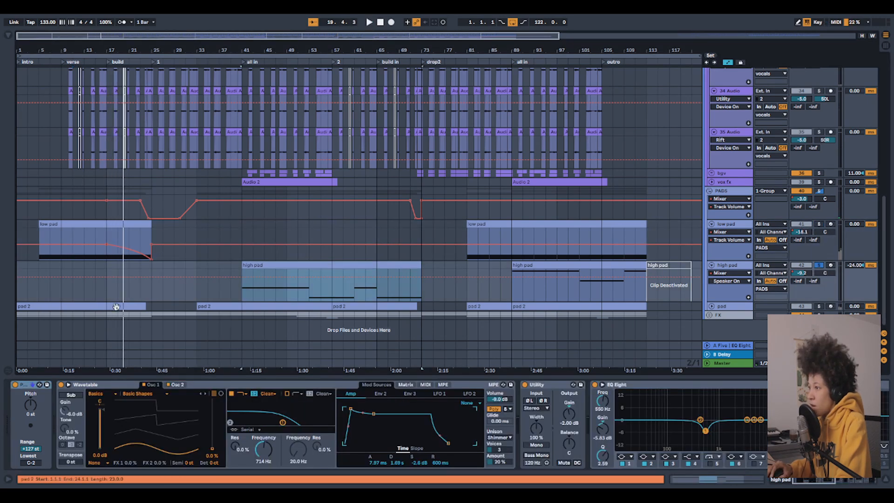
{"action": "key", "text": "space"}
Solo the pad track, play its first pad 2 clip from bar 1, and expand the track.
{"action": "left_click", "coordinate": [114, 306]}
{"action": "left_click", "coordinate": [820, 306]}
{"action": "key", "text": "space"}
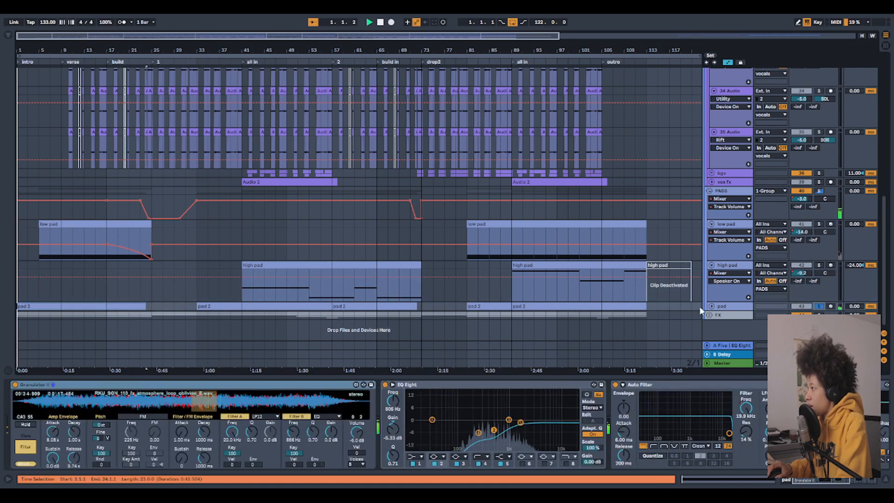
{"action": "left_click", "coordinate": [712, 306]}
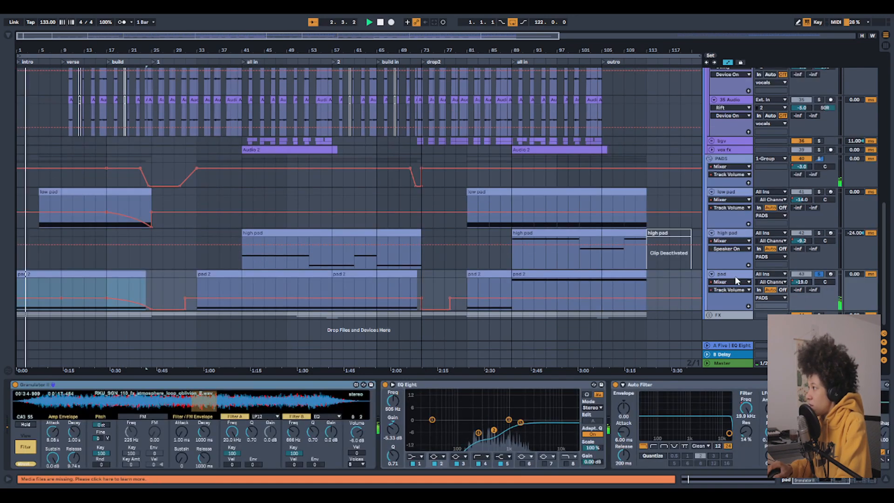
Examine the pad's Granulator II and filters, and bring up the Auto Pan Amount automation on its track.
{"action": "left_click", "coordinate": [106, 384]}
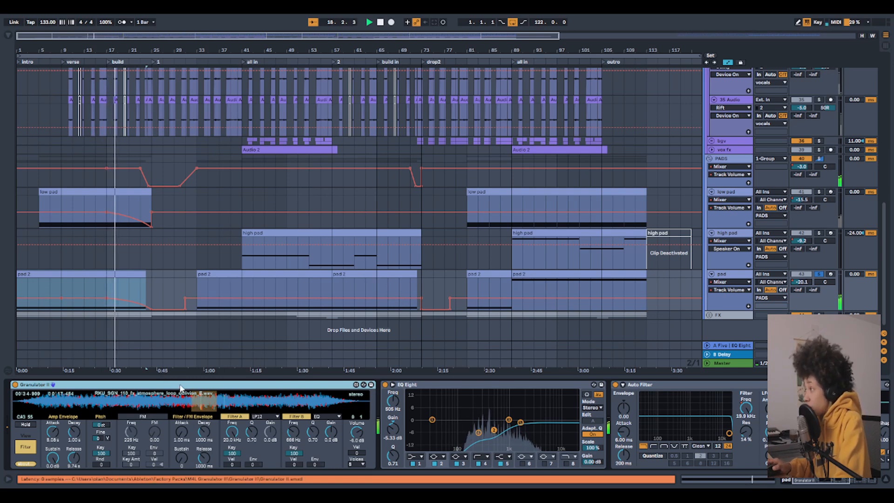
{"action": "scroll", "coordinate": [480, 418], "scroll_direction": "down", "scroll_amount": 10}
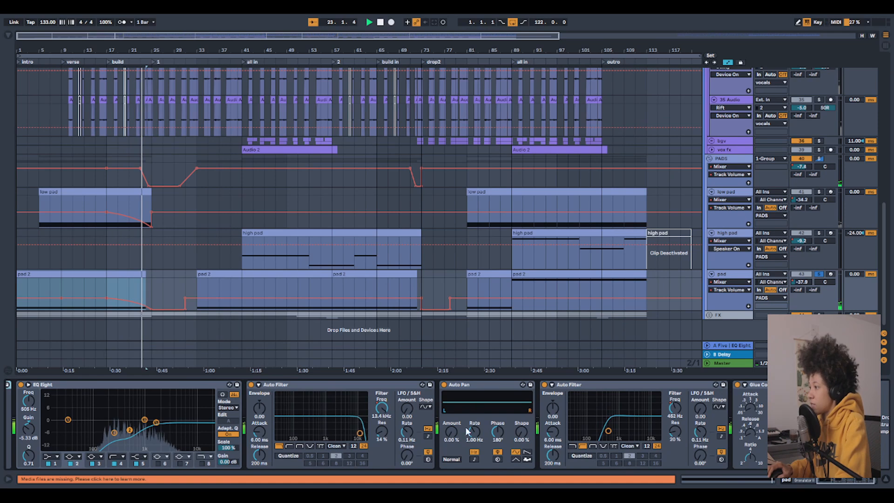
{"action": "left_click", "coordinate": [484, 384]}
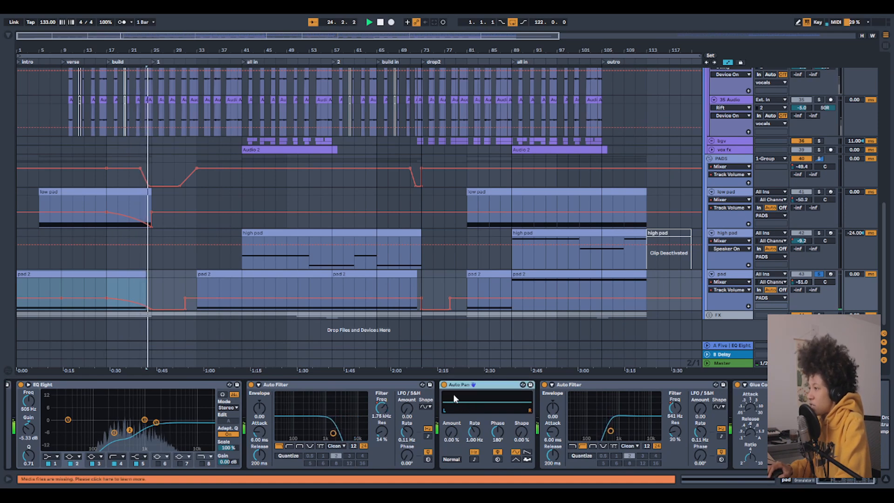
{"action": "mouse_move", "coordinate": [451, 431]}
{"action": "left_mouse_down"}
{"action": "mouse_move", "coordinate": [450, 405]}
{"action": "mouse_move", "coordinate": [453, 425]}
{"action": "left_mouse_up"}
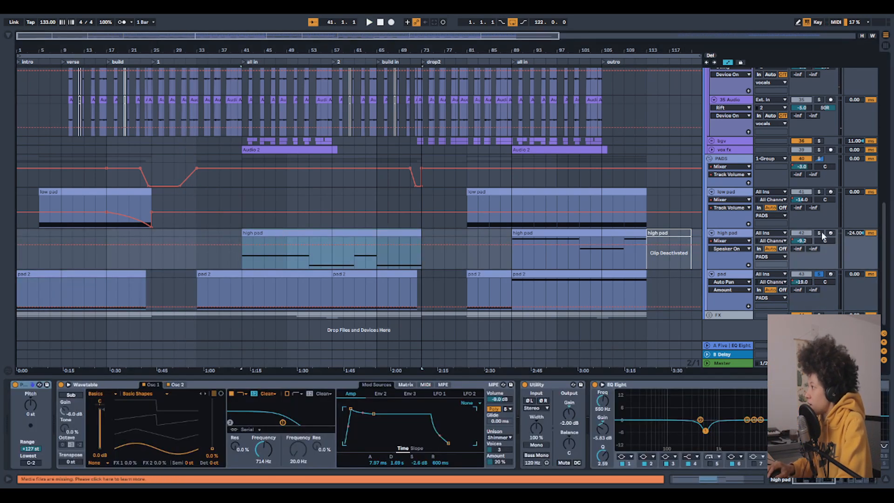
Play the soloed high pad from bar 41 and examine its device chain from Wavetable to Oliver's Perfect Sidechain.
{"action": "left_click", "coordinate": [820, 233]}
{"action": "key", "text": "space"}
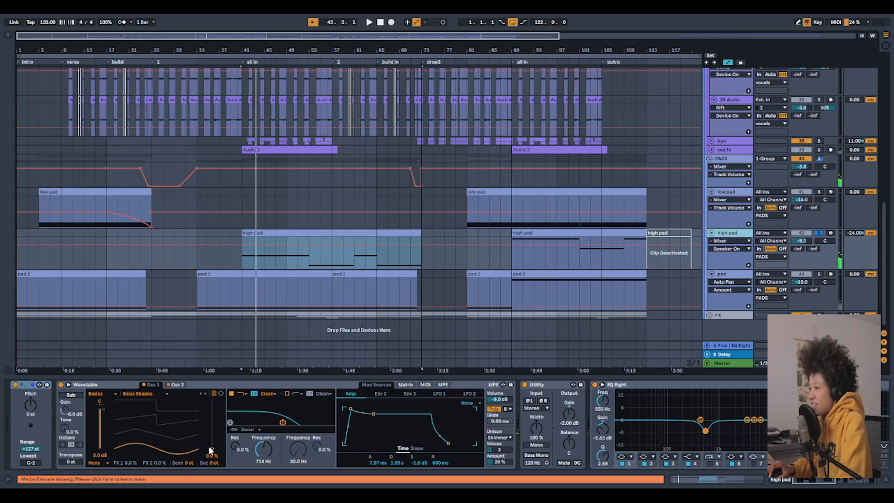
{"action": "scroll", "coordinate": [271, 437], "scroll_direction": "right", "scroll_amount": 4}
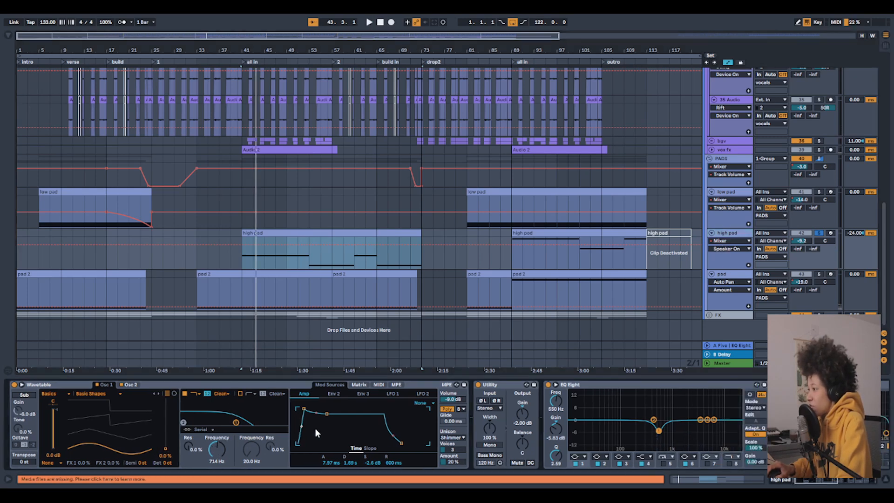
{"action": "scroll", "coordinate": [269, 440], "scroll_direction": "right", "scroll_amount": 5}
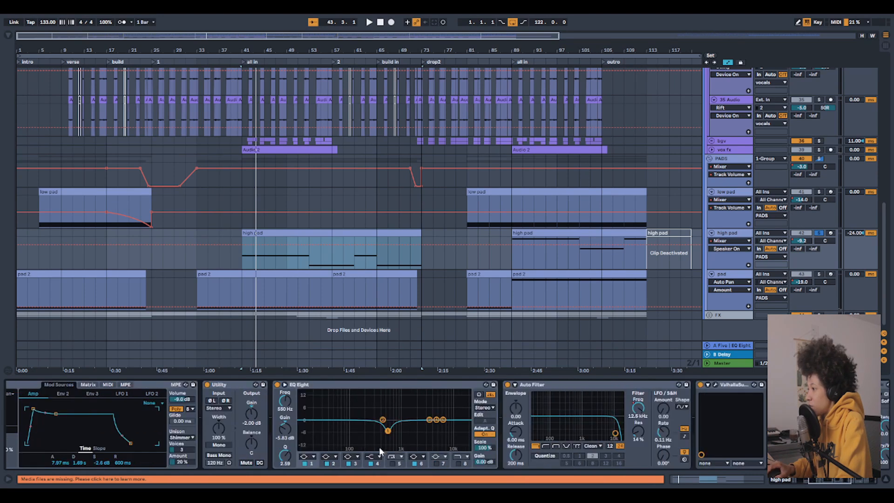
{"action": "scroll", "coordinate": [463, 407], "scroll_direction": "right", "scroll_amount": 2}
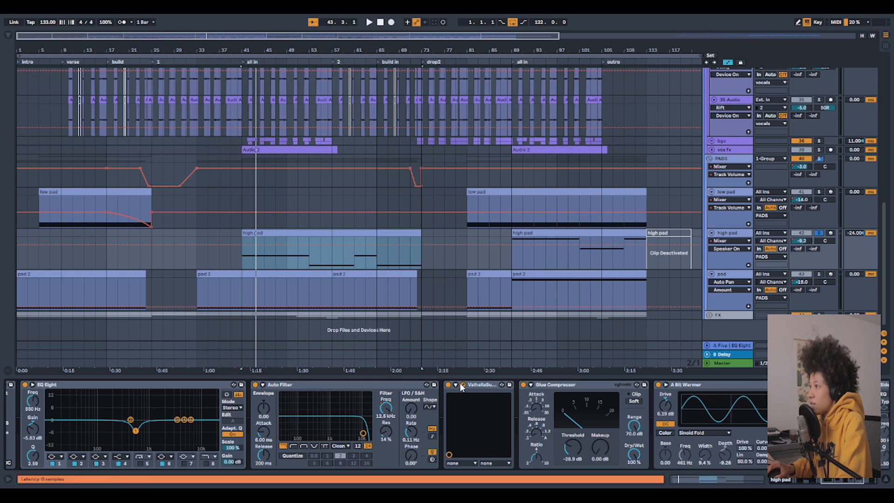
{"action": "scroll", "coordinate": [469, 410], "scroll_direction": "right", "scroll_amount": 6}
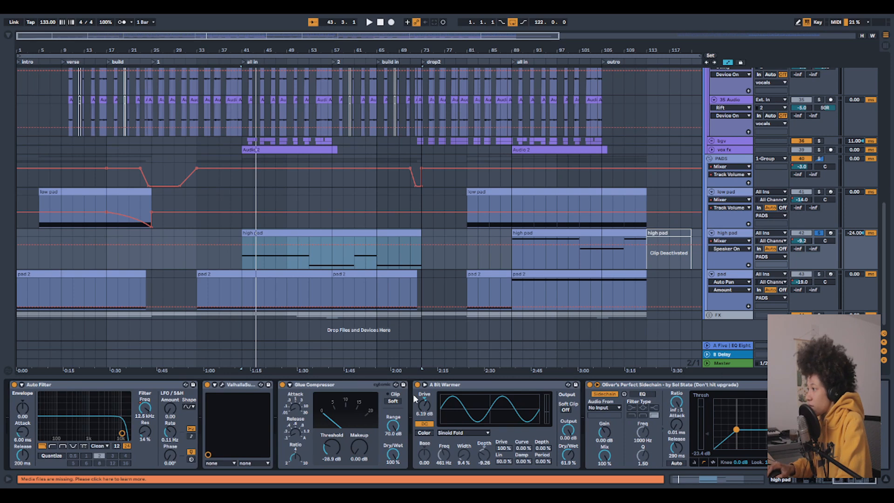
{"action": "left_click", "coordinate": [357, 384]}
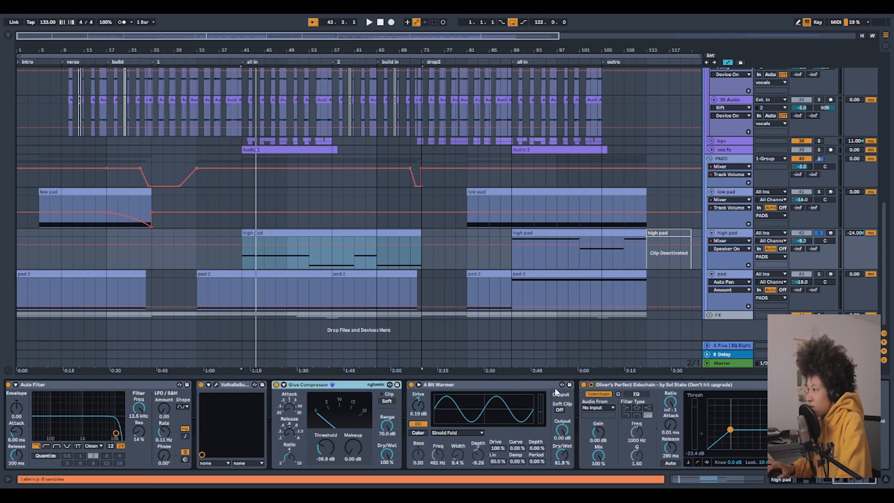
{"action": "left_click", "coordinate": [668, 385]}
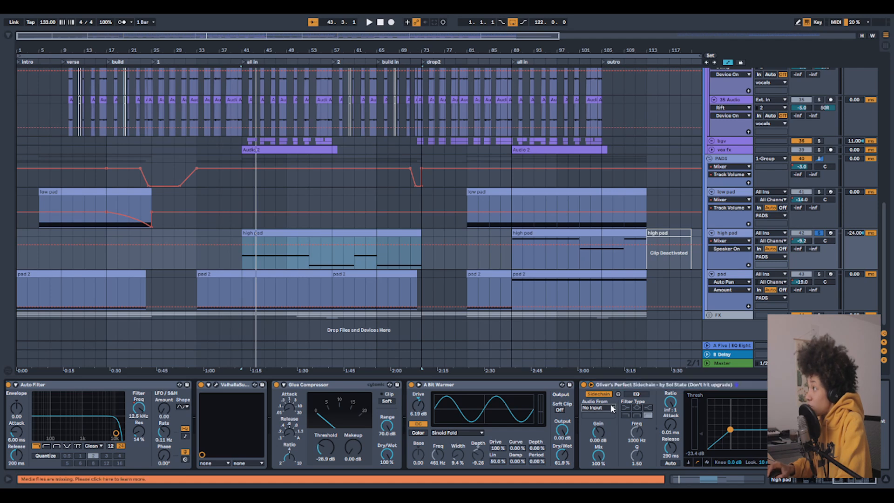
Replay the high pad, continue from bar 53, and return to the Wavetable at the start of its chain.
{"action": "key", "text": "space"}
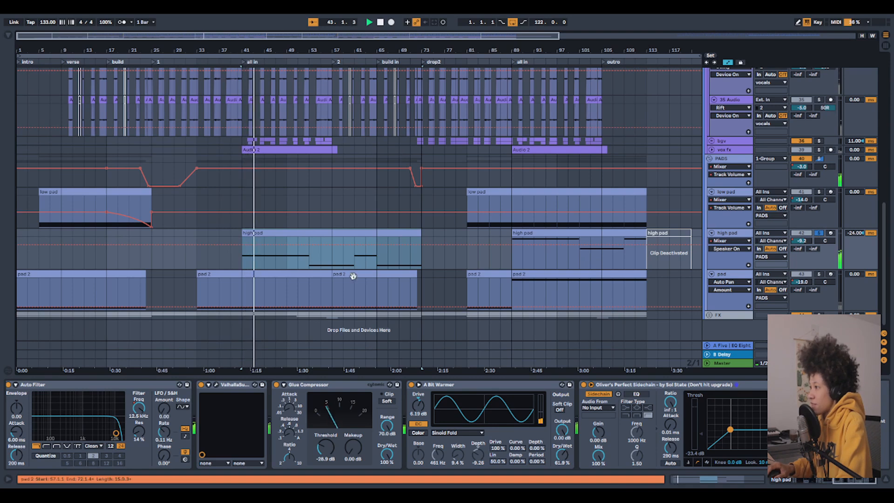
{"action": "left_click", "coordinate": [310, 260]}
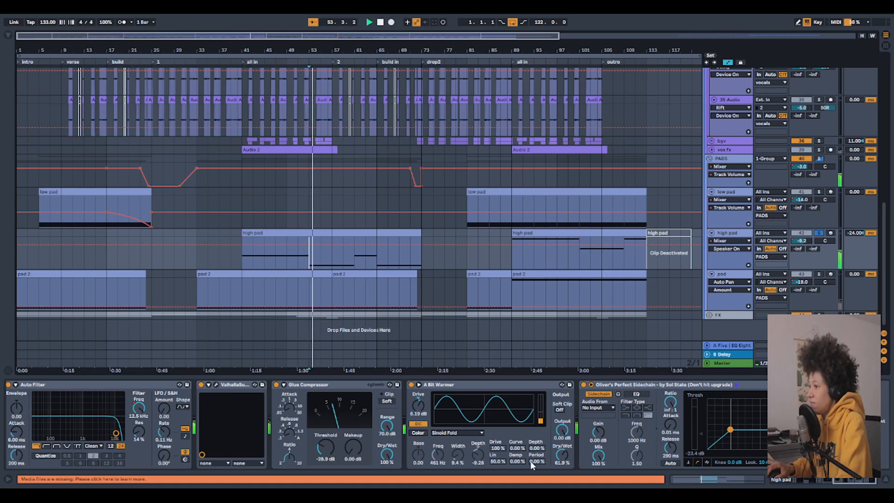
{"action": "left_click", "coordinate": [813, 480]}
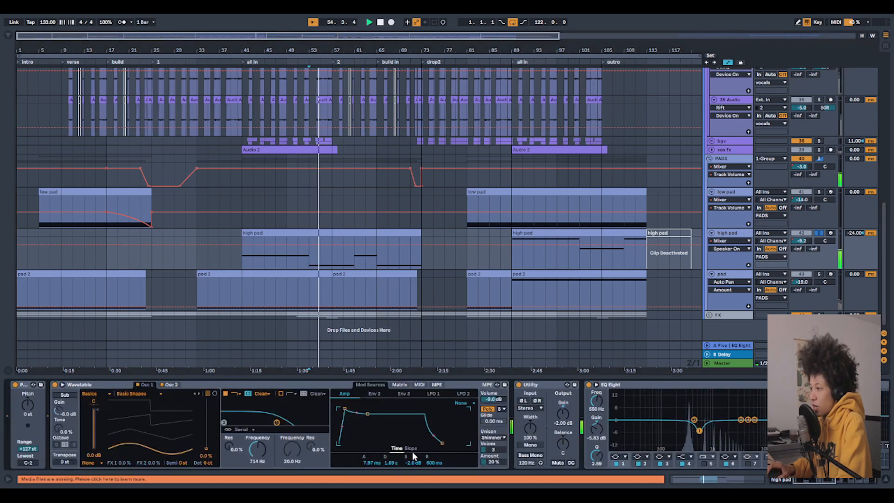
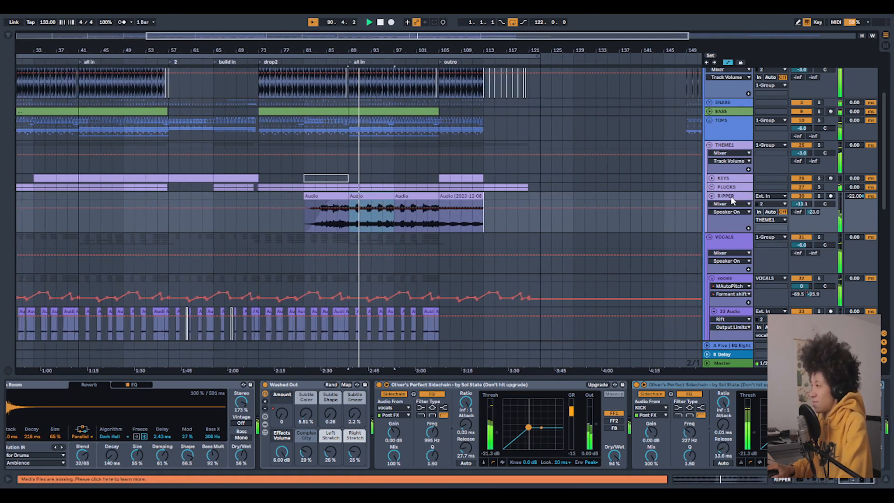
Stop playback and expand the FX group below the pads.
{"action": "scroll", "coordinate": [340, 274], "scroll_direction": "down", "scroll_amount": 3}
{"action": "scroll", "coordinate": [341, 277], "scroll_direction": "down", "scroll_amount": 8}
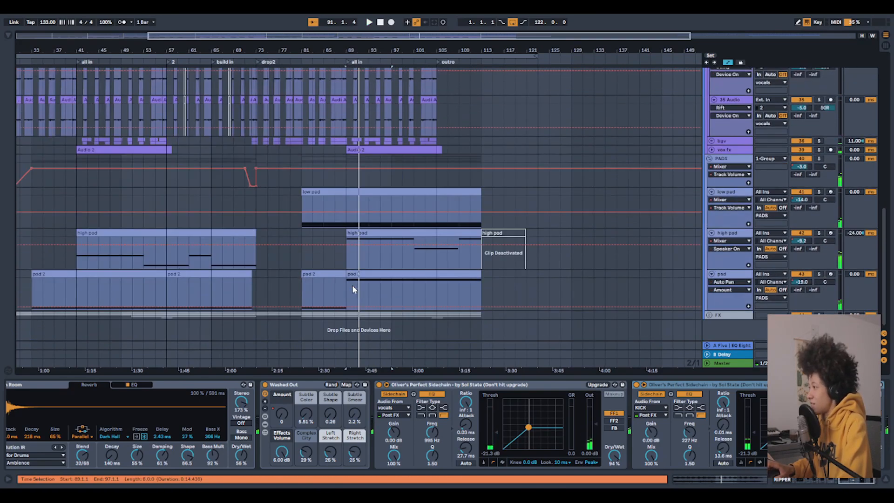
{"action": "left_click", "coordinate": [709, 315]}
{"action": "scroll", "coordinate": [442, 263], "scroll_direction": "down", "scroll_amount": 3}
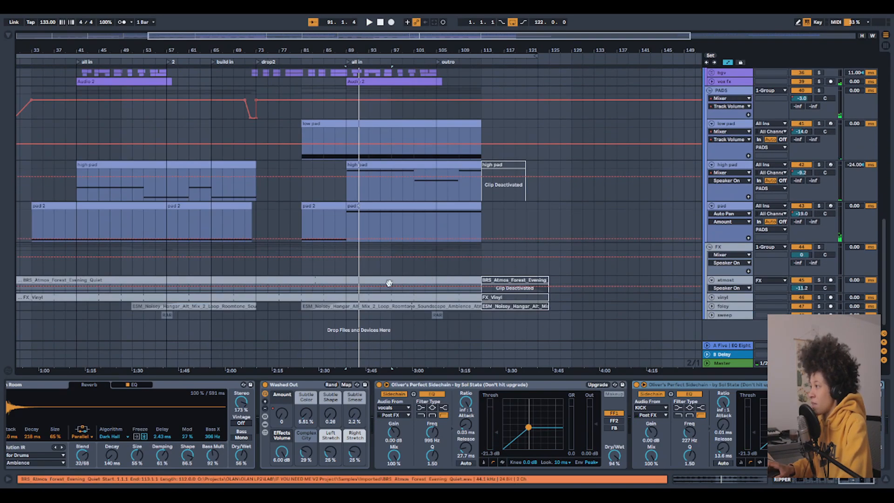
Go back to the RIPPER track, play it soloed from bar 97, and unsolo it.
{"action": "scroll", "coordinate": [389, 282], "scroll_direction": "left", "scroll_amount": 5}
{"action": "scroll", "coordinate": [596, 133], "scroll_direction": "up", "scroll_amount": 15}
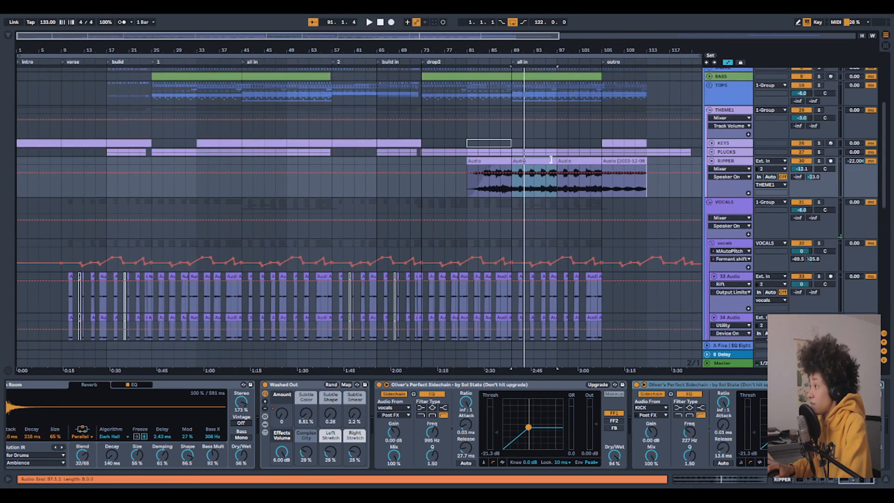
{"action": "key", "text": "space"}
{"action": "left_click", "coordinate": [819, 161]}
{"action": "left_click", "coordinate": [409, 157]}
{"action": "key", "text": "space"}
{"action": "key", "text": "space"}
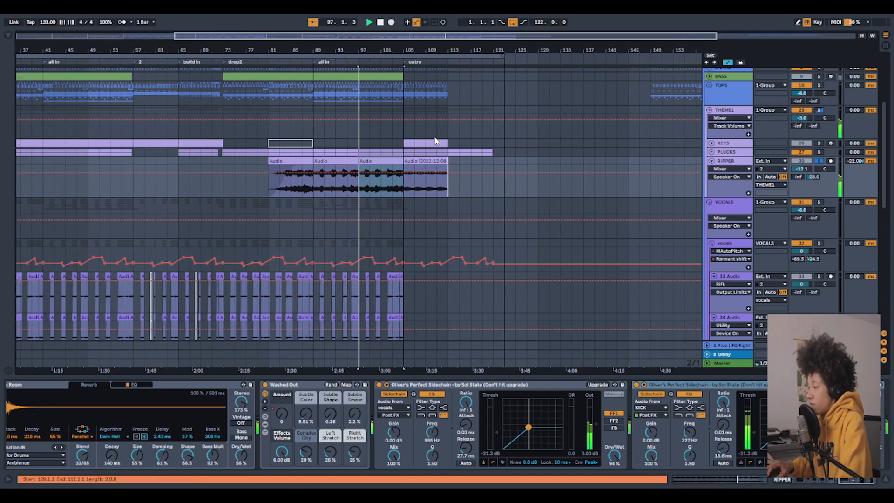
{"action": "key", "text": "space"}
{"action": "left_click", "coordinate": [800, 162]}
{"action": "left_click", "coordinate": [820, 162]}
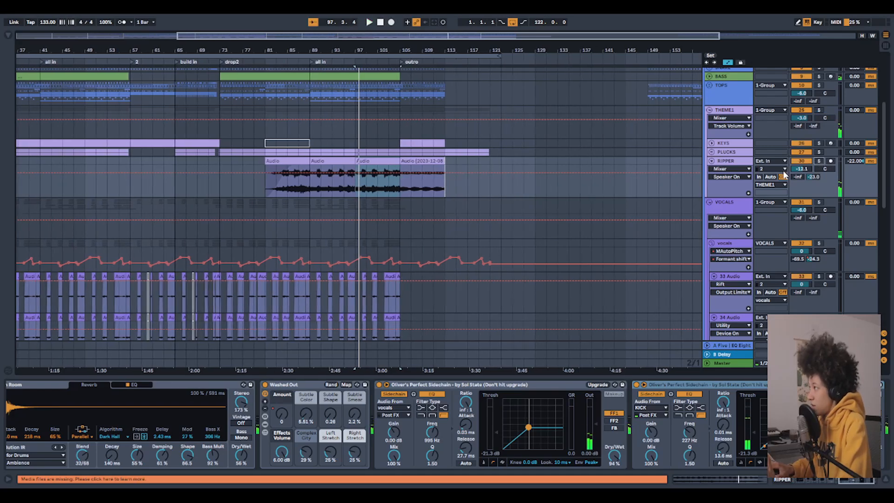
Select the BRS_Atmos_Forest_Evening_Quiet clip in the FX group, solo its track, and play it from bar 1.
{"action": "scroll", "coordinate": [325, 282], "scroll_direction": "down", "scroll_amount": 4}
{"action": "scroll", "coordinate": [324, 284], "scroll_direction": "down", "scroll_amount": 4}
{"action": "scroll", "coordinate": [324, 285], "scroll_direction": "down", "scroll_amount": 4}
{"action": "scroll", "coordinate": [280, 291], "scroll_direction": "left", "scroll_amount": 4}
{"action": "scroll", "coordinate": [265, 293], "scroll_direction": "left", "scroll_amount": 3}
{"action": "scroll", "coordinate": [265, 293], "scroll_direction": "down", "scroll_amount": 3}
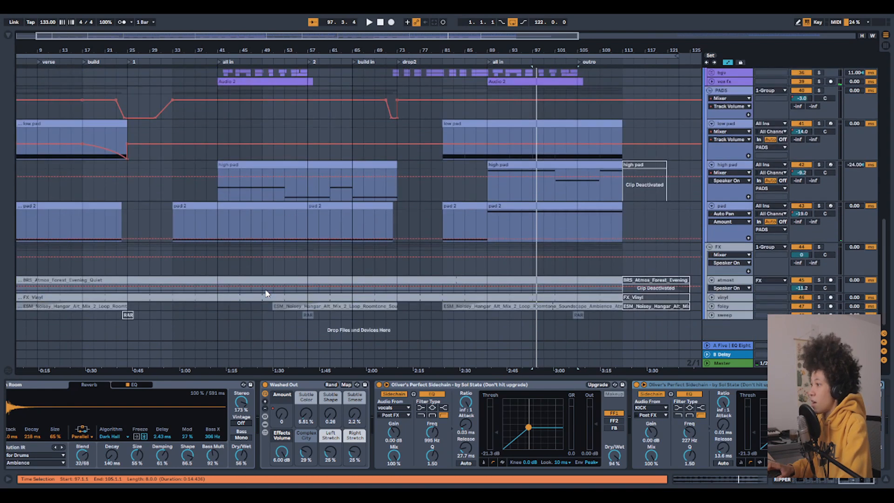
{"action": "scroll", "coordinate": [126, 326], "scroll_direction": "left", "scroll_amount": 1}
{"action": "left_click", "coordinate": [447, 283]}
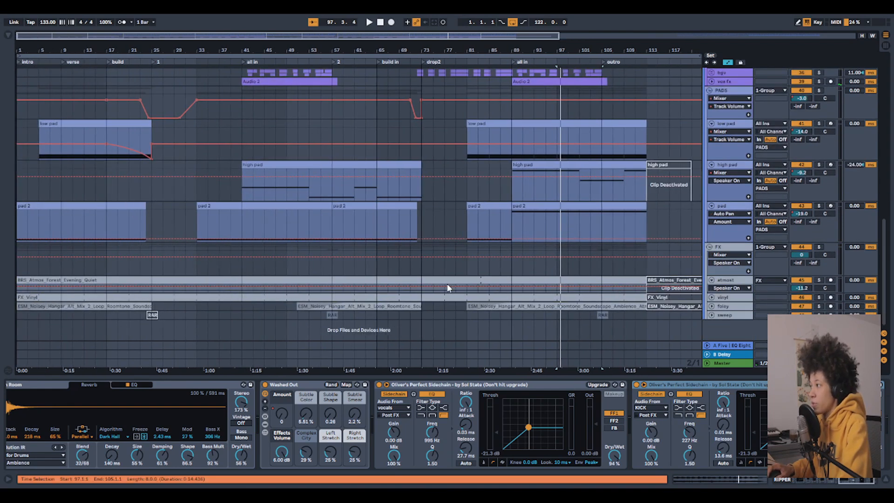
{"action": "left_click", "coordinate": [819, 280]}
{"action": "key", "text": "space"}
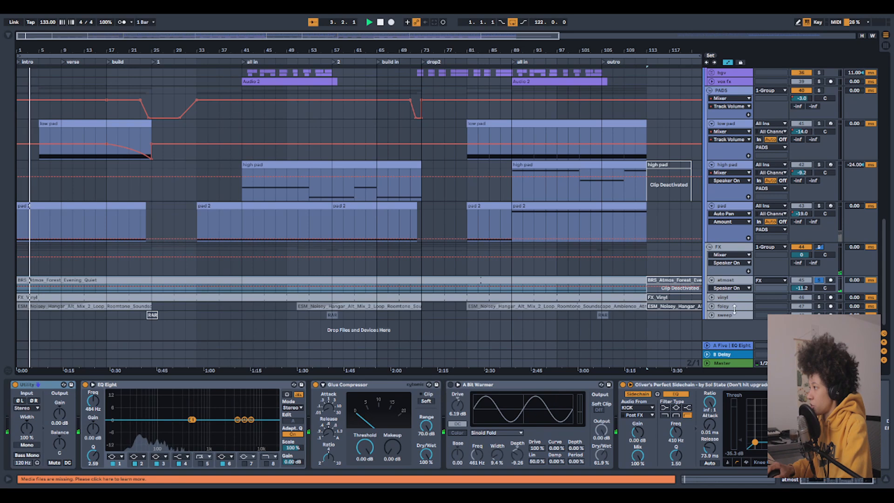
Expand the vinyl track, solo it during playback, and collapse it again.
{"action": "left_click", "coordinate": [712, 298]}
{"action": "left_click", "coordinate": [818, 297]}
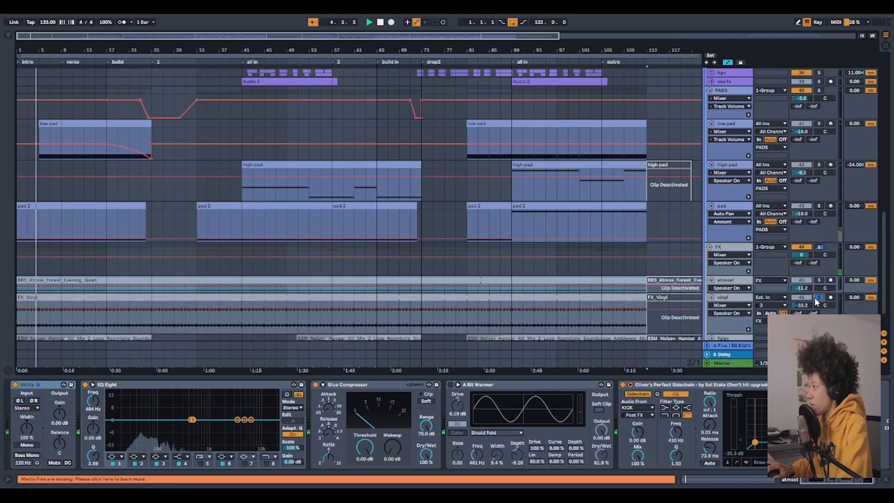
{"action": "left_click", "coordinate": [711, 297]}
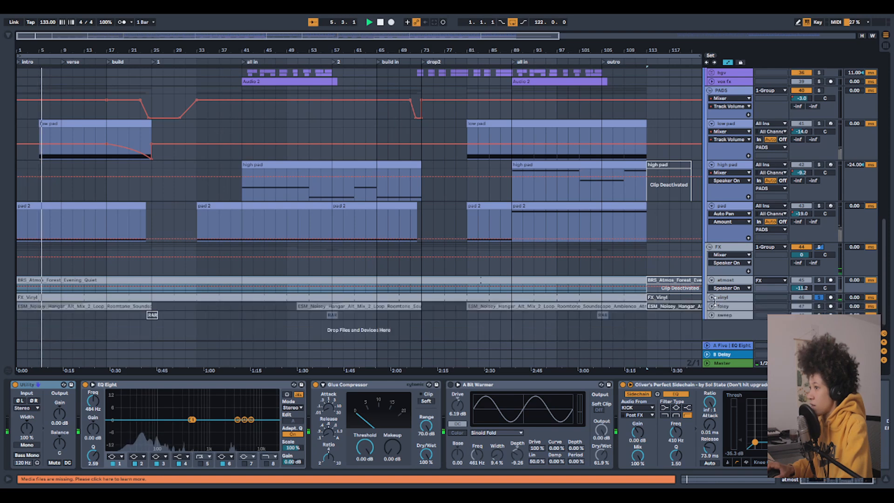
Expand the foley track, listen to it soloed, and unsolo it before moving down to the sweep track.
{"action": "left_click", "coordinate": [710, 307]}
{"action": "left_click", "coordinate": [711, 307]}
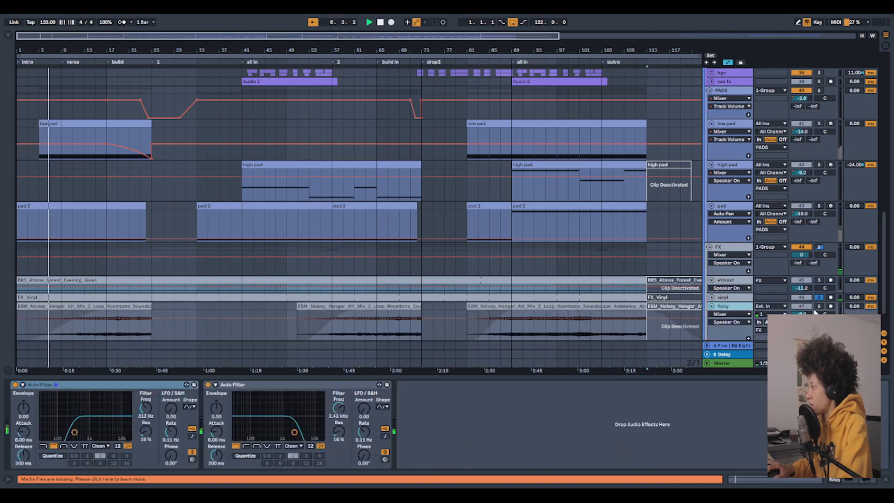
{"action": "left_click", "coordinate": [819, 307]}
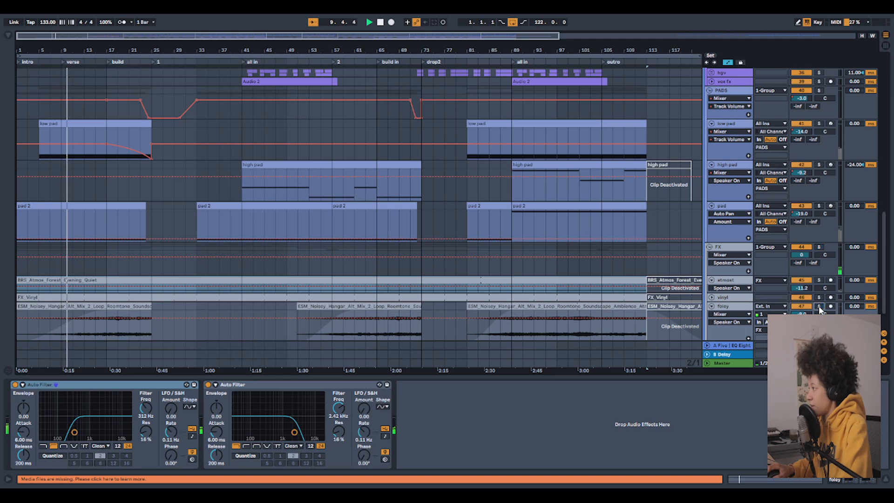
{"action": "scroll", "coordinate": [720, 319], "scroll_direction": "down", "scroll_amount": 3}
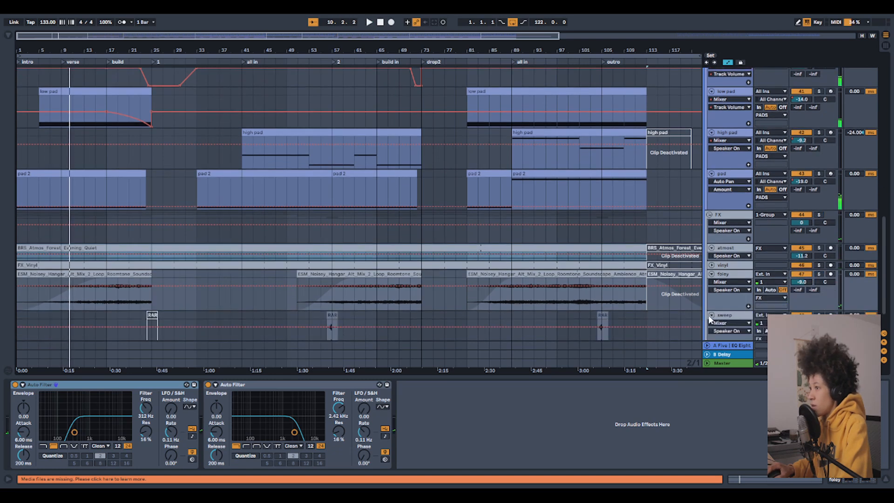
Select the sweep clip near bar 57, solo the sweep track, play it, and unsolo it.
{"action": "scroll", "coordinate": [215, 323], "scroll_direction": "down", "scroll_amount": 3}
{"action": "left_click", "coordinate": [331, 298]}
{"action": "left_click", "coordinate": [818, 283]}
{"action": "key", "text": "space"}
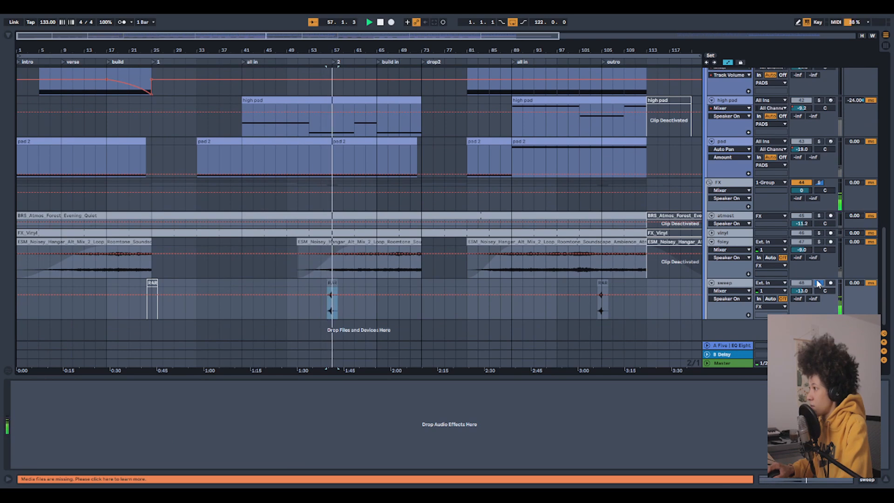
{"action": "key", "text": "space"}
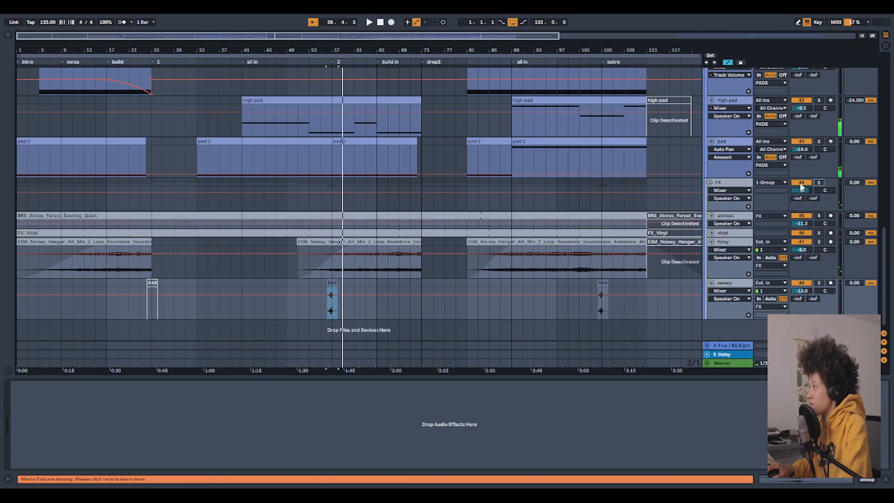
Examine the Master track's device chain, including its Multiband Compression and Limiter.
{"action": "scroll", "coordinate": [537, 306], "scroll_direction": "down", "scroll_amount": 1}
{"action": "scroll", "coordinate": [234, 269], "scroll_direction": "up", "scroll_amount": 2}
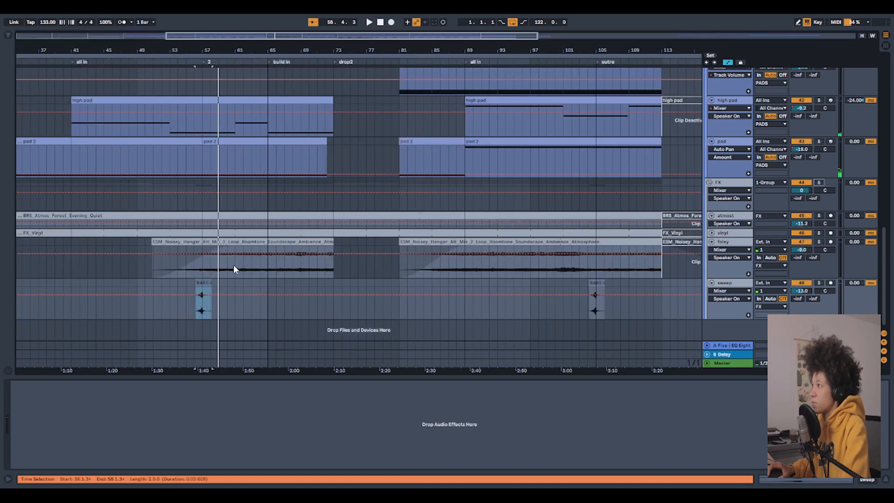
{"action": "scroll", "coordinate": [233, 269], "scroll_direction": "down", "scroll_amount": 3}
{"action": "scroll", "coordinate": [288, 202], "scroll_direction": "up", "scroll_amount": 2}
{"action": "scroll", "coordinate": [289, 202], "scroll_direction": "up", "scroll_amount": 4}
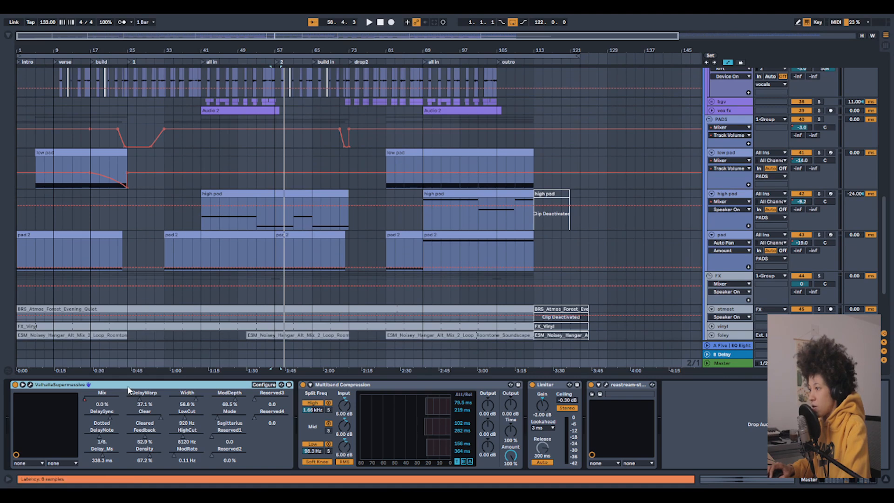
{"action": "left_click", "coordinate": [418, 387]}
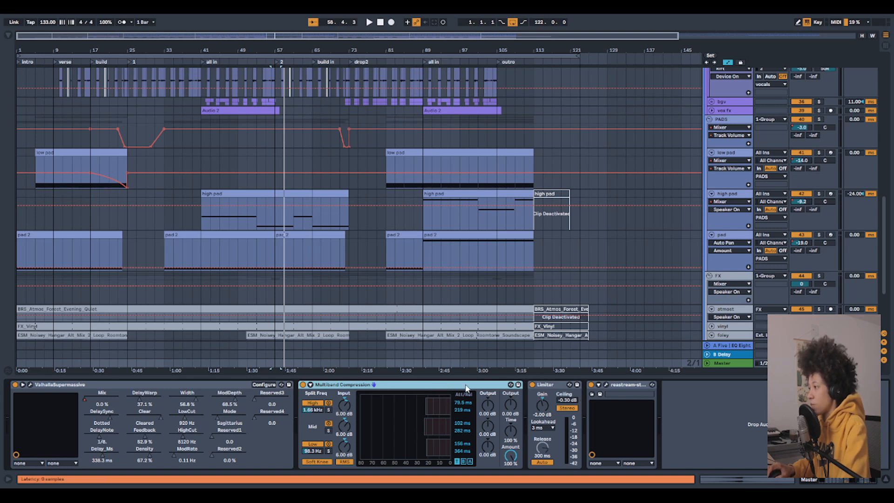
{"action": "left_click", "coordinate": [644, 386]}
{"action": "left_click", "coordinate": [481, 385]}
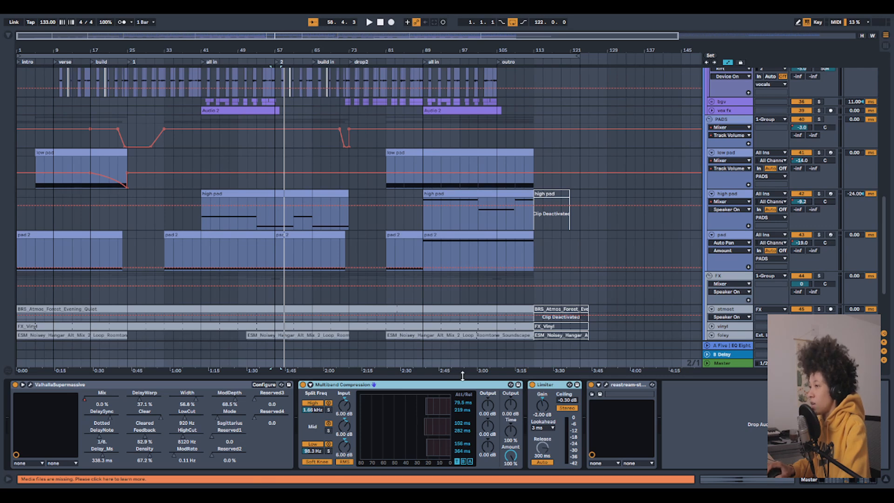
Clear the browser search and insert an EQ Eight from the EQ, Comp, & Analysis collection before Multiband Compression on the Master.
{"action": "left_click", "coordinate": [8, 36]}
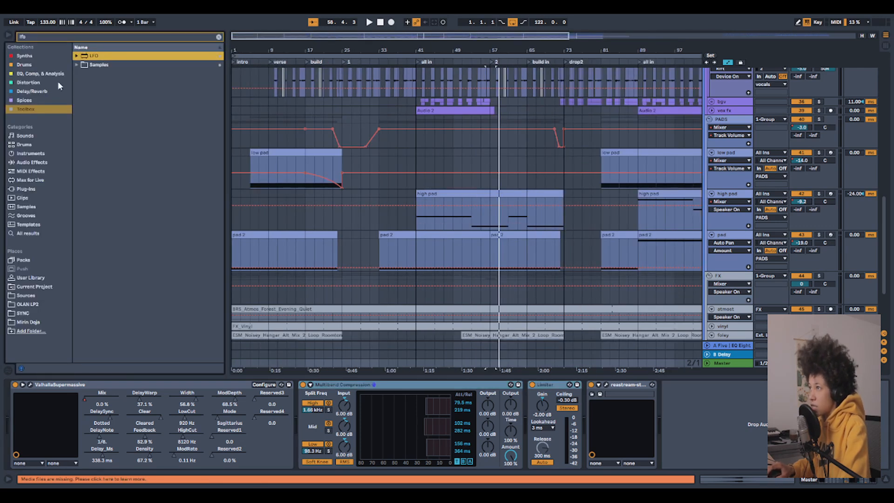
{"action": "left_click", "coordinate": [219, 38]}
{"action": "left_click", "coordinate": [40, 73]}
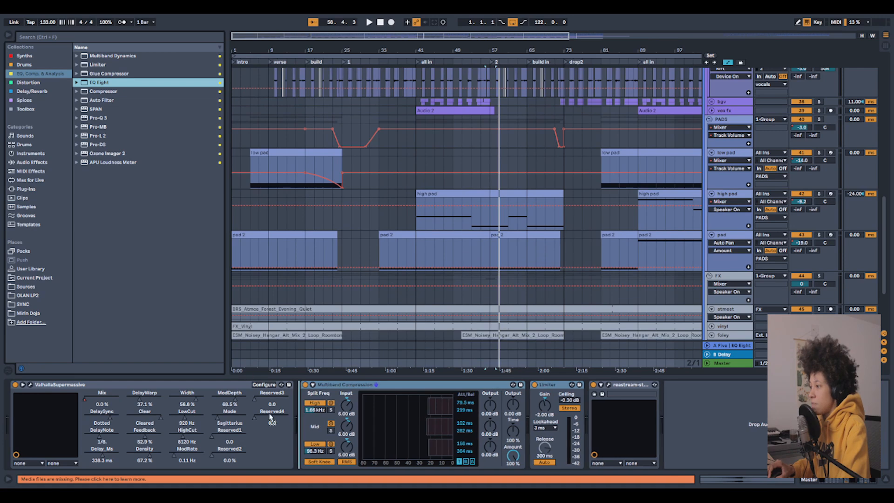
{"action": "left_click_drag", "start_coordinate": [285, 364], "coordinate": [307, 405]}
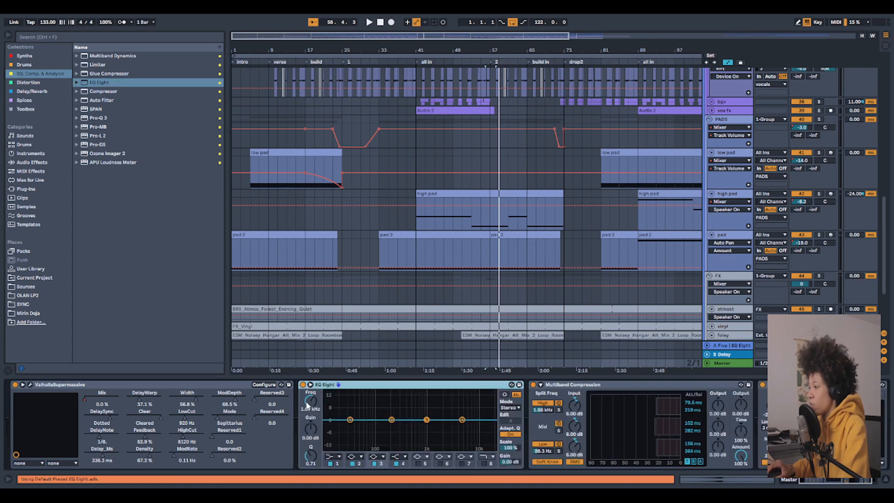
Give the EQ Eight a low cut at about 119 Hz and a high cut at about 1.74 kHz, auditioning the track from bar 41.
{"action": "left_click", "coordinate": [338, 458]}
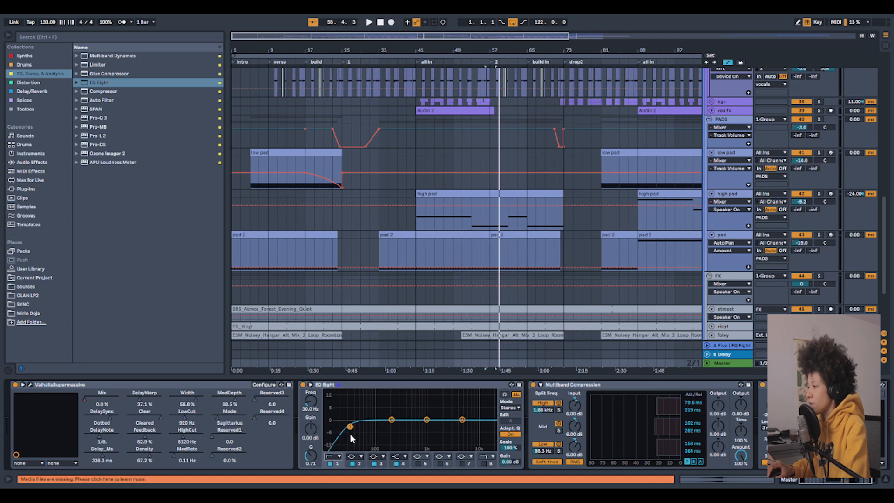
{"action": "left_click", "coordinate": [484, 463]}
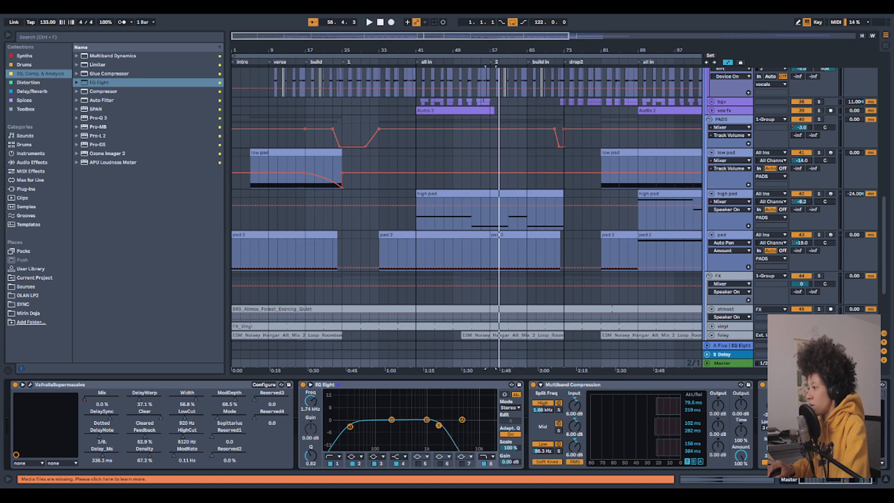
{"action": "left_click_drag", "start_coordinate": [353, 429], "coordinate": [378, 427]}
{"action": "key", "text": "space"}
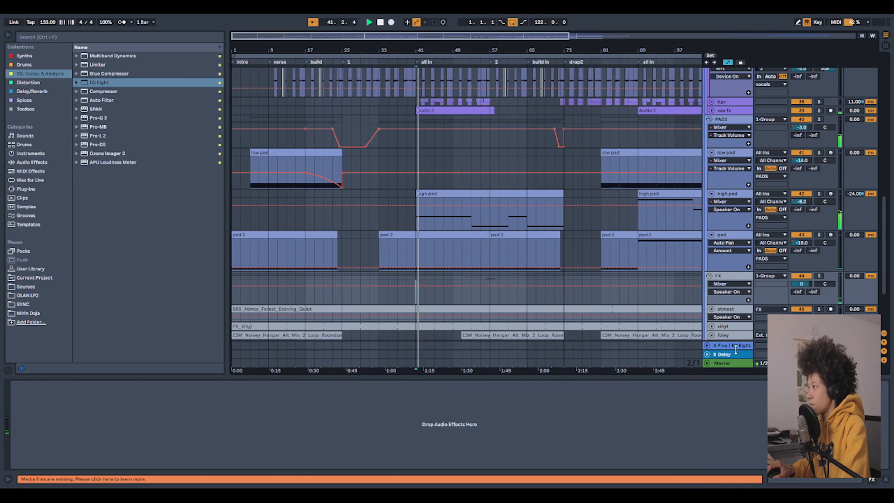
{"action": "left_click", "coordinate": [736, 347]}
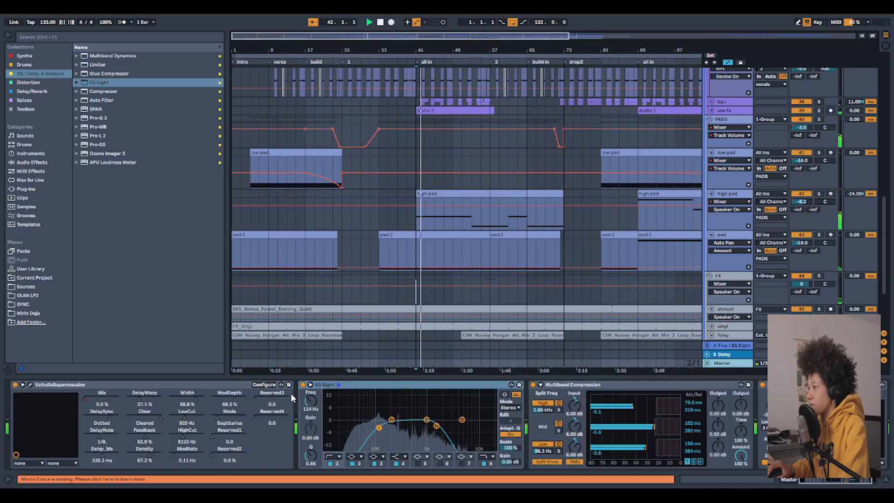
{"action": "left_click_drag", "start_coordinate": [379, 427], "coordinate": [380, 425]}
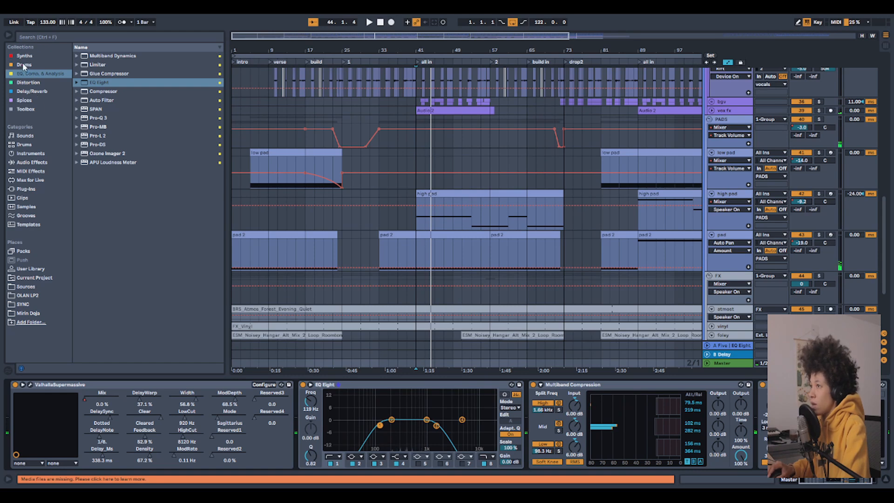
Insert a Utility from the Toolbox collection before the EQ Eight, enable Mono, and audition from bar 41.
{"action": "left_click", "coordinate": [26, 109]}
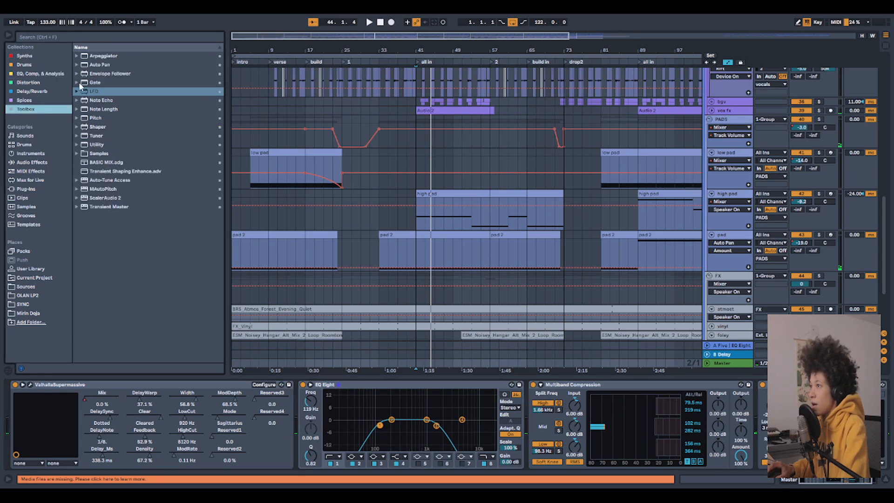
{"action": "left_click", "coordinate": [96, 144]}
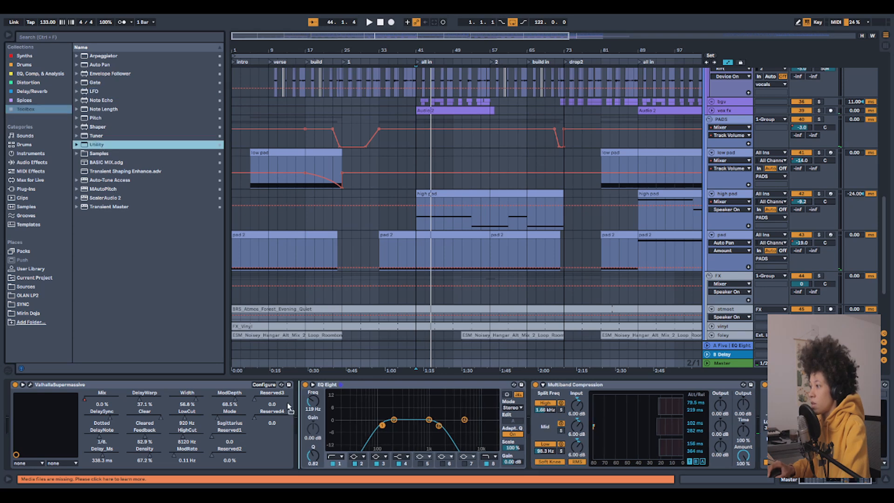
{"action": "left_click_drag", "start_coordinate": [293, 398], "coordinate": [294, 395]}
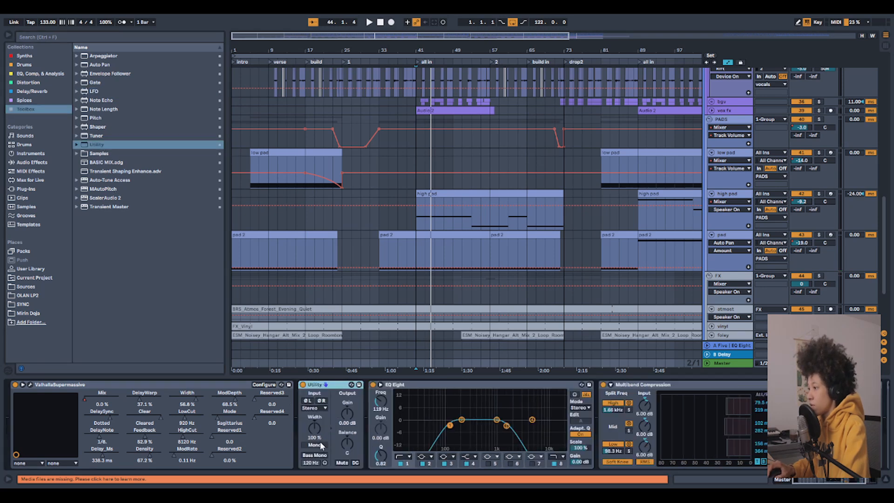
{"action": "key", "text": "space"}
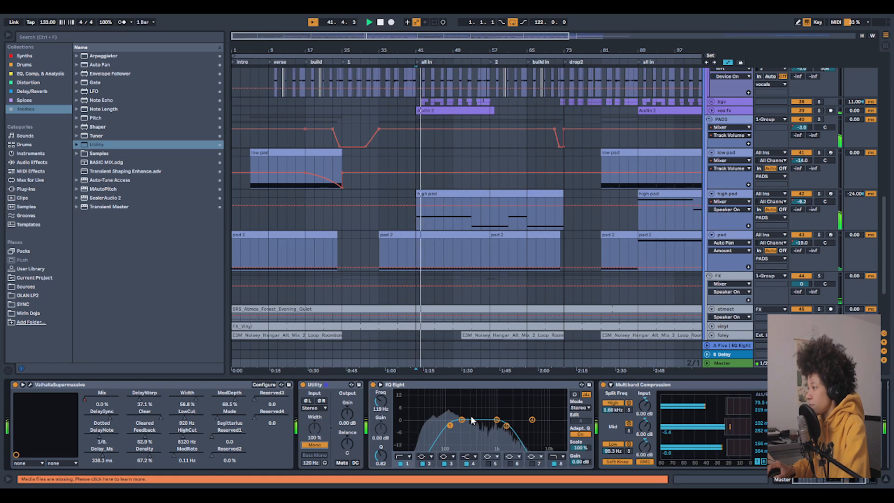
{"action": "key", "text": "space"}
Move EQ Eight band 2 to about 600 Hz with a 0.37 dB gain and audition the filtered mono mix.
{"action": "left_click_drag", "start_coordinate": [461, 420], "coordinate": [482, 419]}
{"action": "key", "text": "space"}
{"action": "key", "text": "space"}
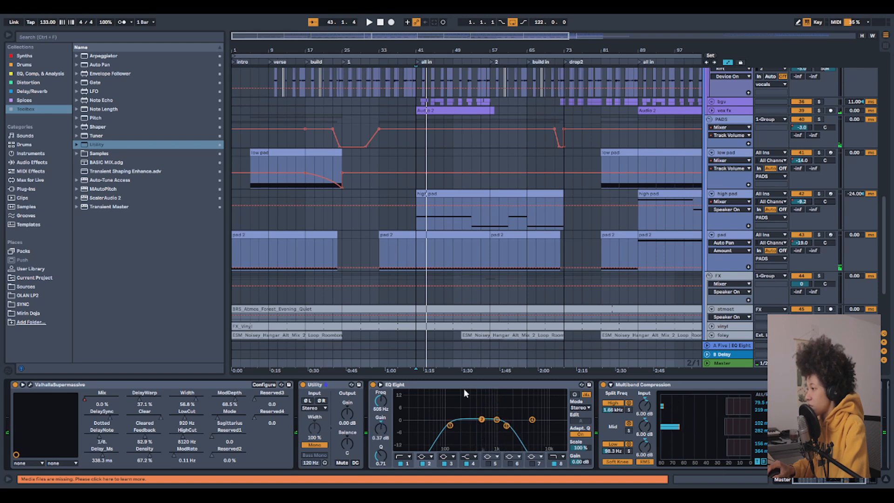
Delete the EQ Eight and the Utility from the Master chain and hide the browser.
{"action": "key", "text": "Delete"}
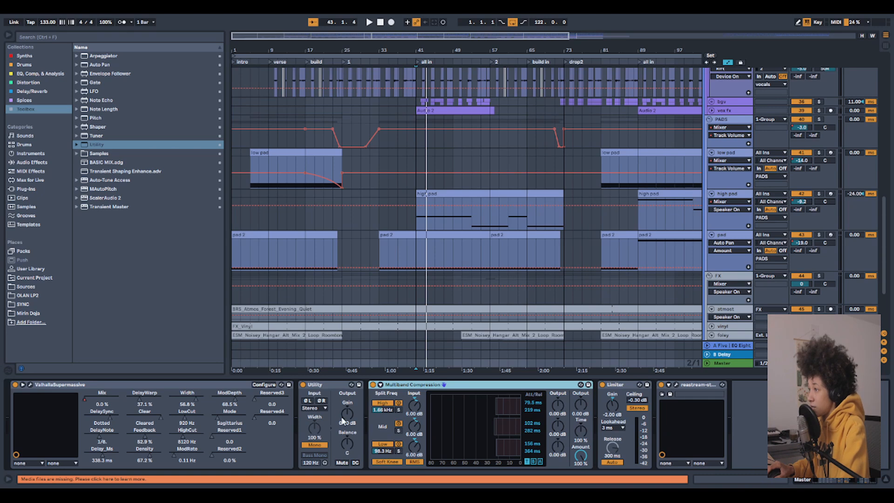
{"action": "left_click", "coordinate": [335, 389]}
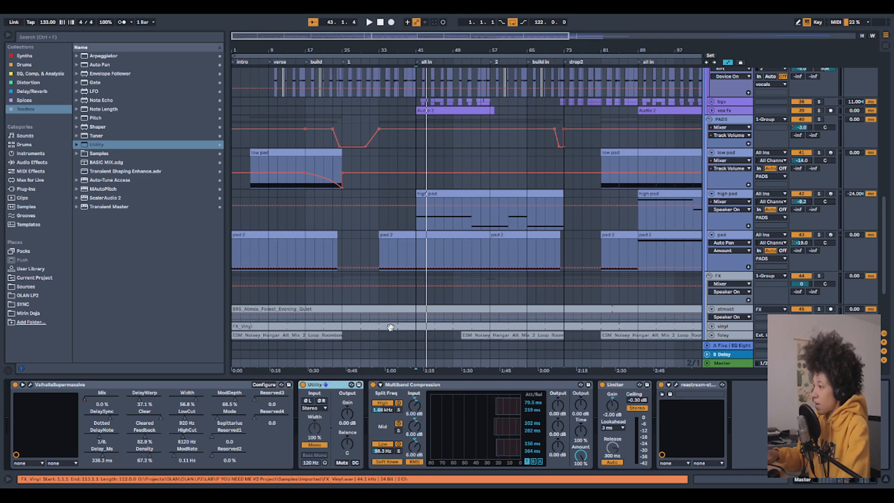
{"action": "key", "text": "Delete"}
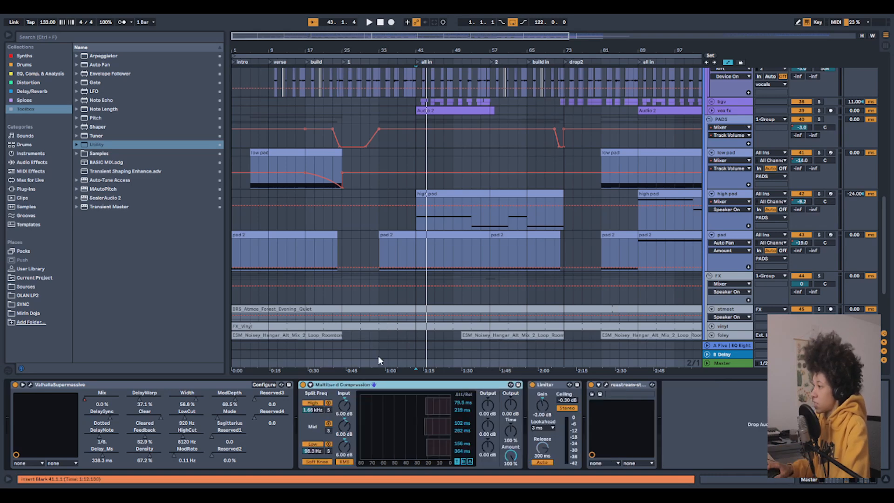
{"action": "left_click", "coordinate": [8, 35]}
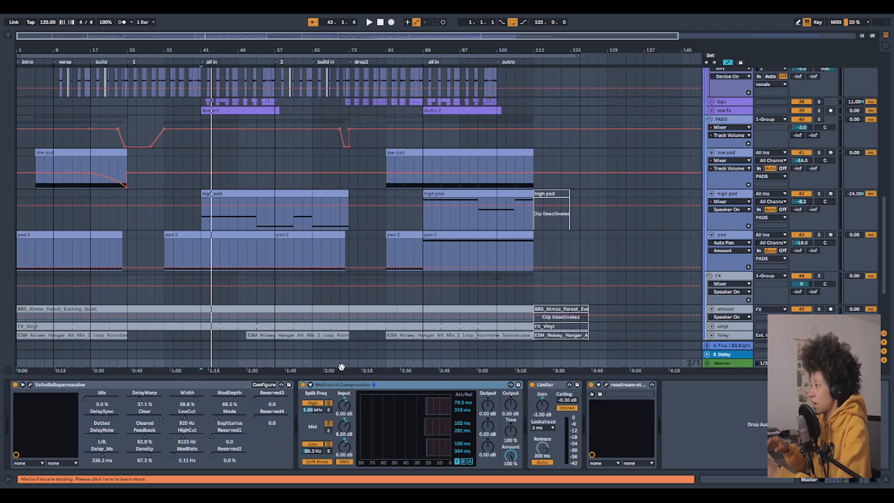
Collapse the VOCALS, PADS, FX and THEME1 groups and place the insert marker at bar 69.
{"action": "scroll", "coordinate": [309, 251], "scroll_direction": "down", "scroll_amount": 3}
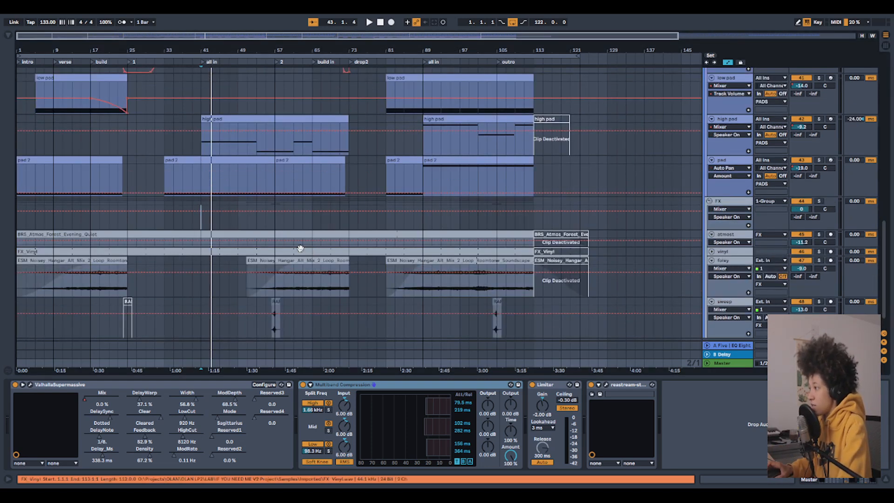
{"action": "scroll", "coordinate": [354, 245], "scroll_direction": "up", "scroll_amount": 10}
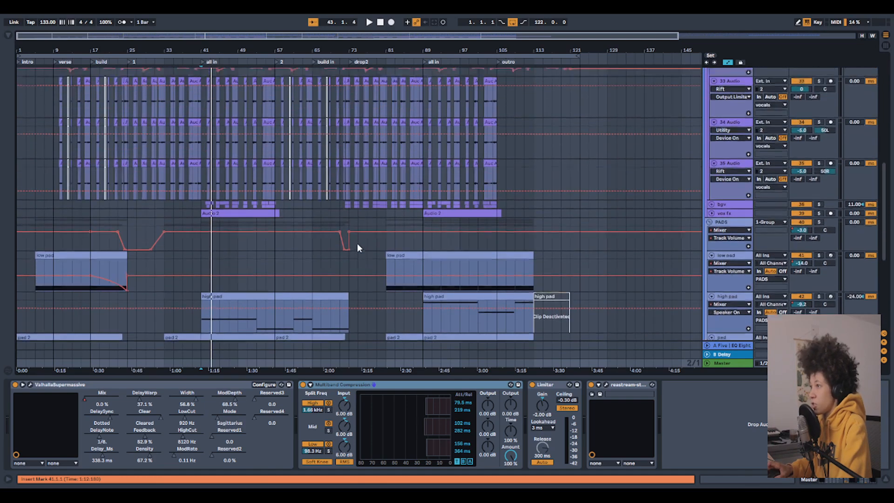
{"action": "left_click", "coordinate": [709, 158]}
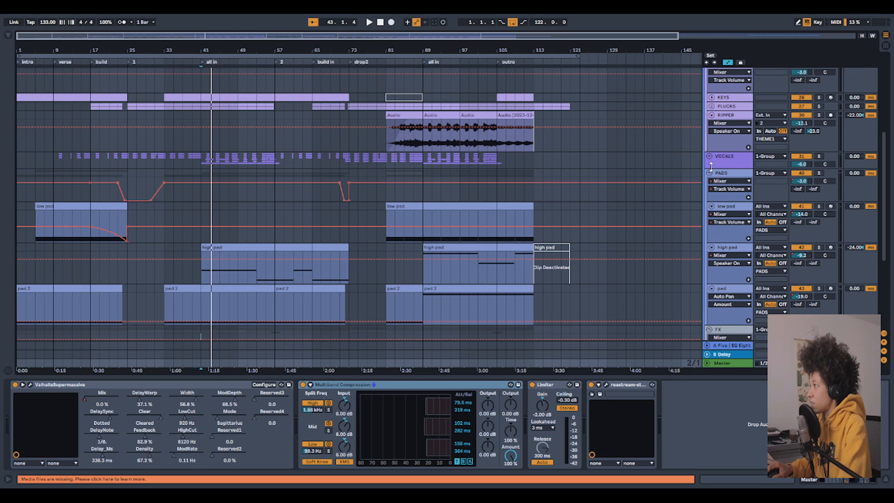
{"action": "left_click", "coordinate": [709, 173]}
{"action": "left_click", "coordinate": [710, 182]}
{"action": "scroll", "coordinate": [711, 233], "scroll_direction": "up", "scroll_amount": 8}
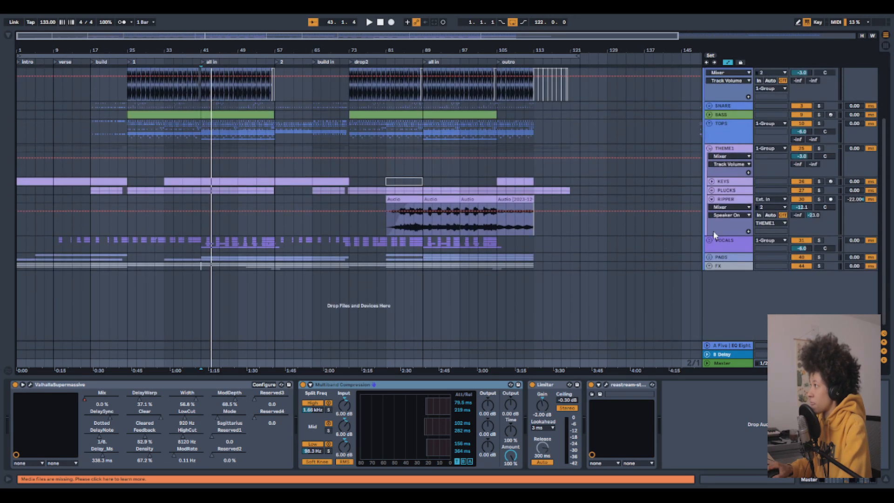
{"action": "left_click", "coordinate": [709, 214]}
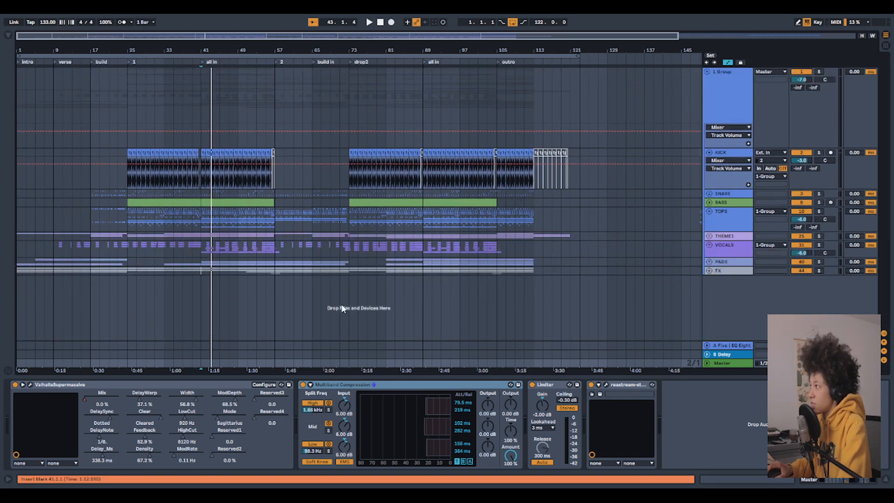
{"action": "left_click", "coordinate": [331, 314]}
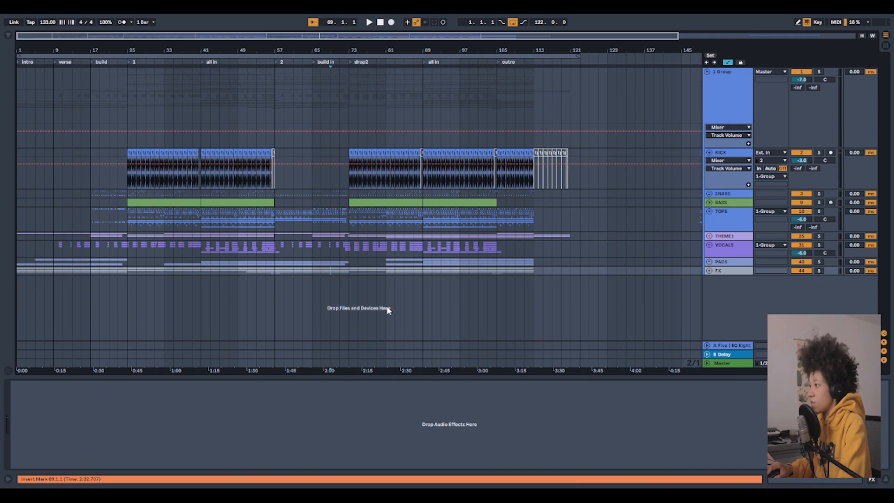